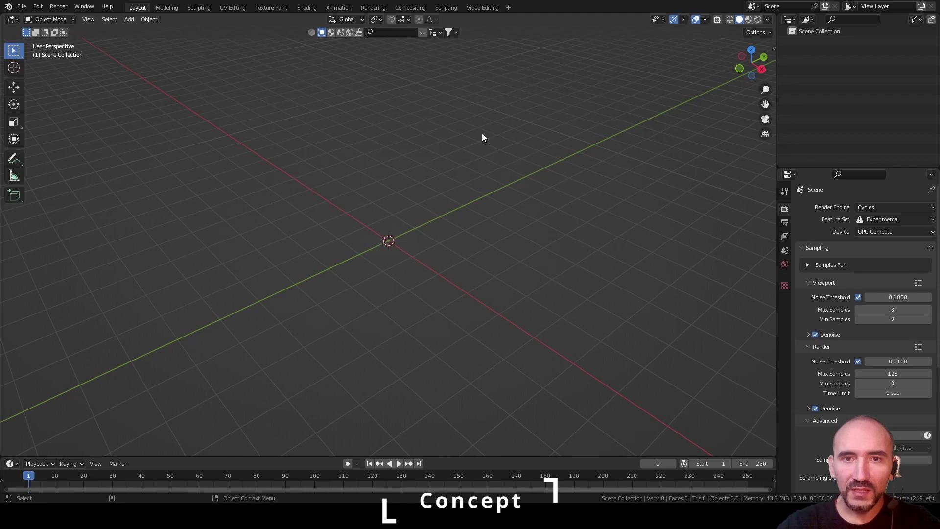
Add a Geometry Nodes workspace from the general workspace presets
left_click(509, 8)
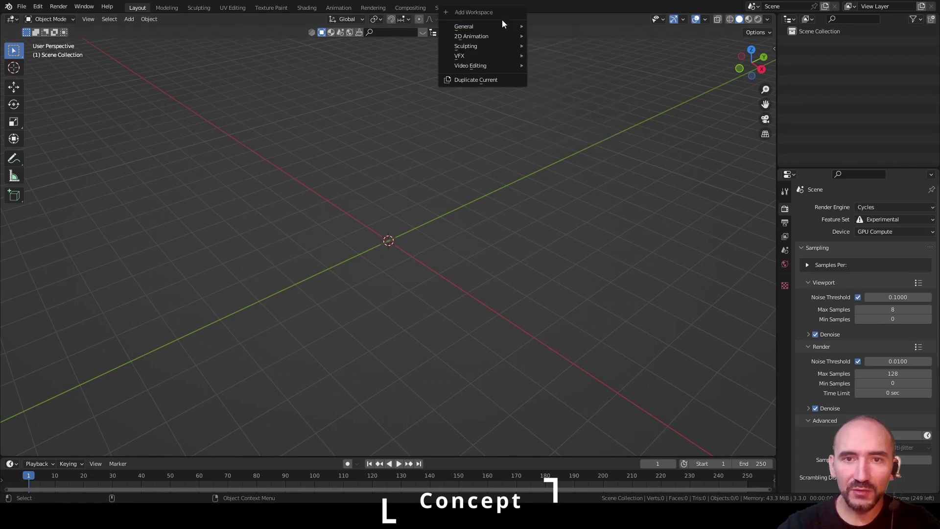
mouse_move(492, 26)
left_click(582, 138)
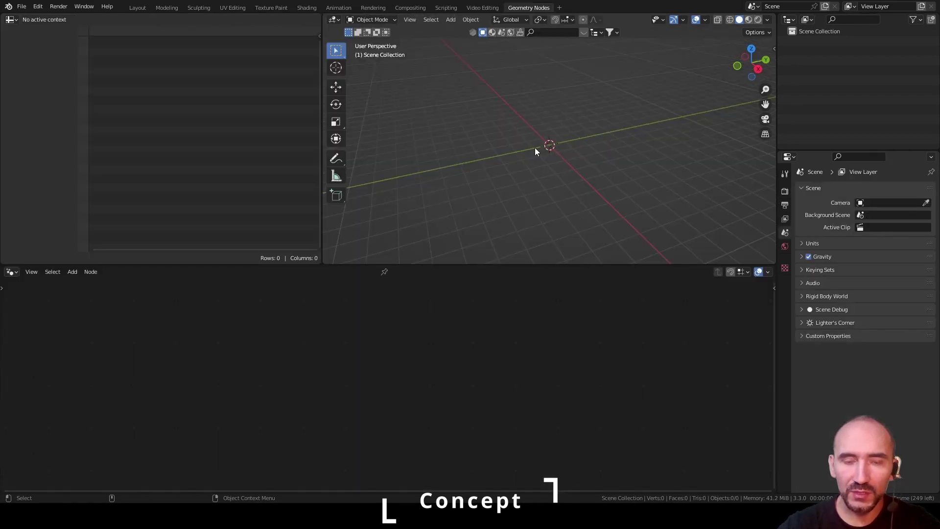
Add a plane mesh to the empty scene
key("shift+a")
mouse_move(532, 148)
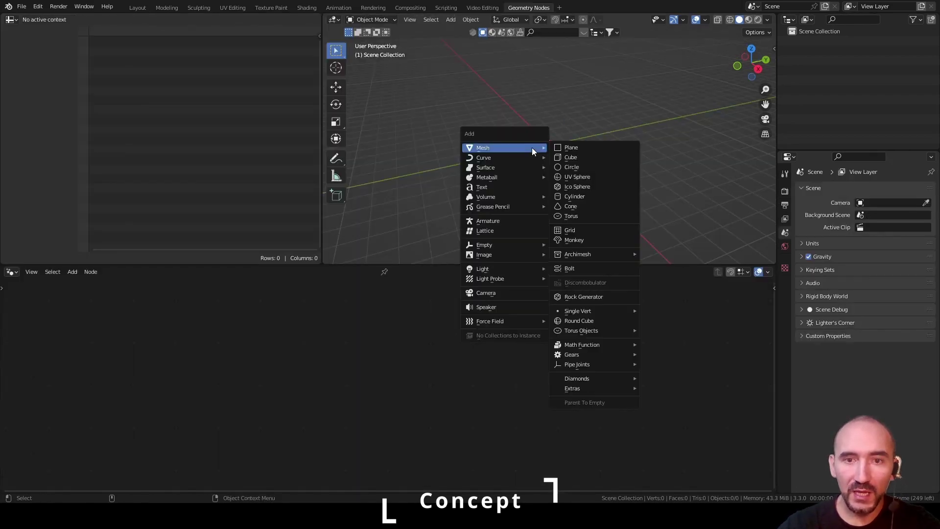
left_click(595, 148)
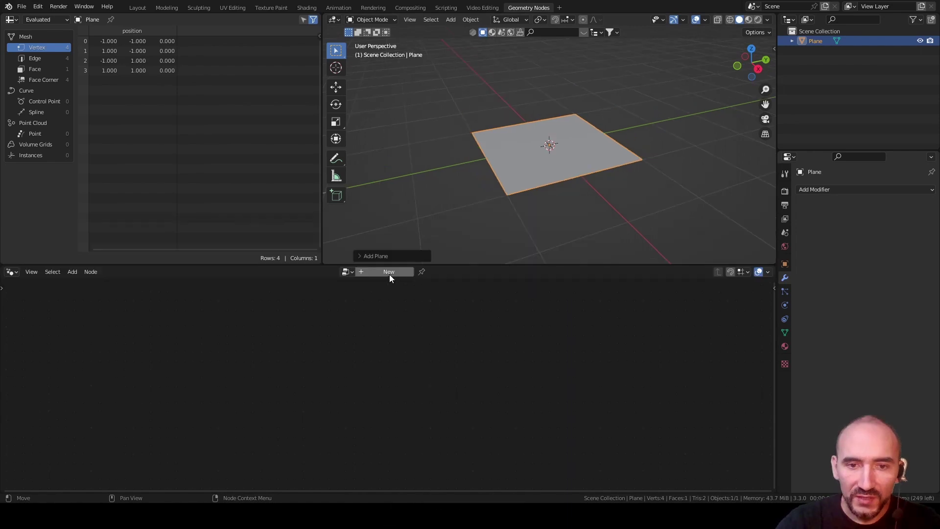
Create a new geometry node tree on the plane and add a Spiral node that feeds the Group Output's Geometry
left_click(388, 273)
key("F3")
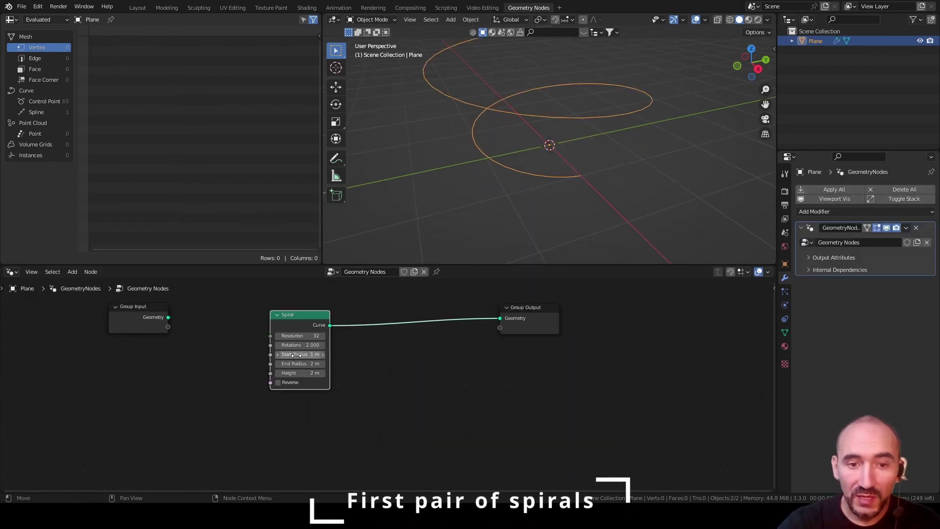
middle_click_drag(296, 356, 358, 351)
scroll(357, 351, "up", 1)
Expose the Spiral node's Start Radius as a group input and rename that input Radius
left_click_drag(184, 316, 154, 347)
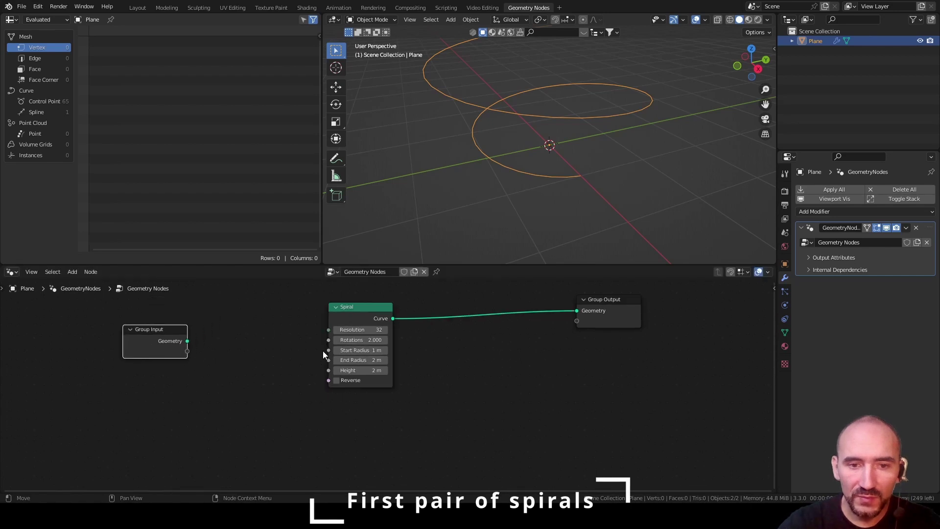
left_click_drag(328, 350, 187, 351)
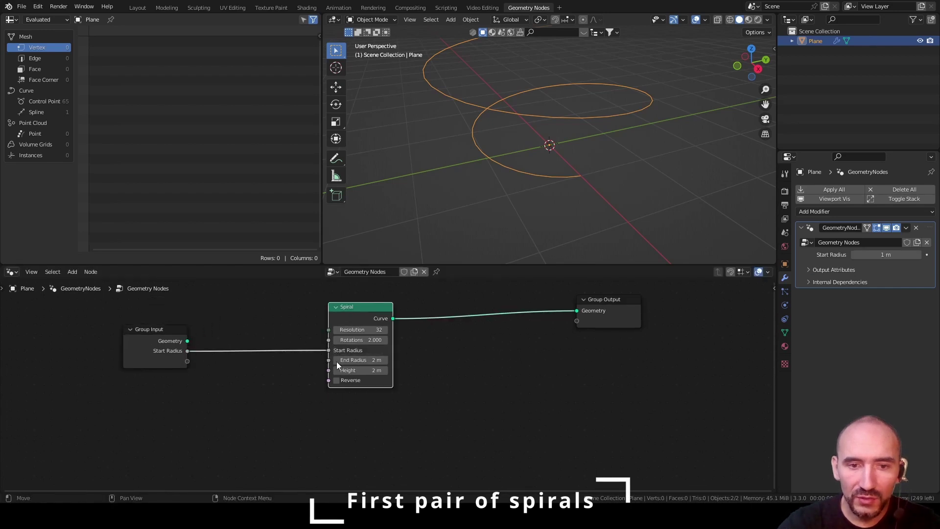
key("n")
left_click(771, 354)
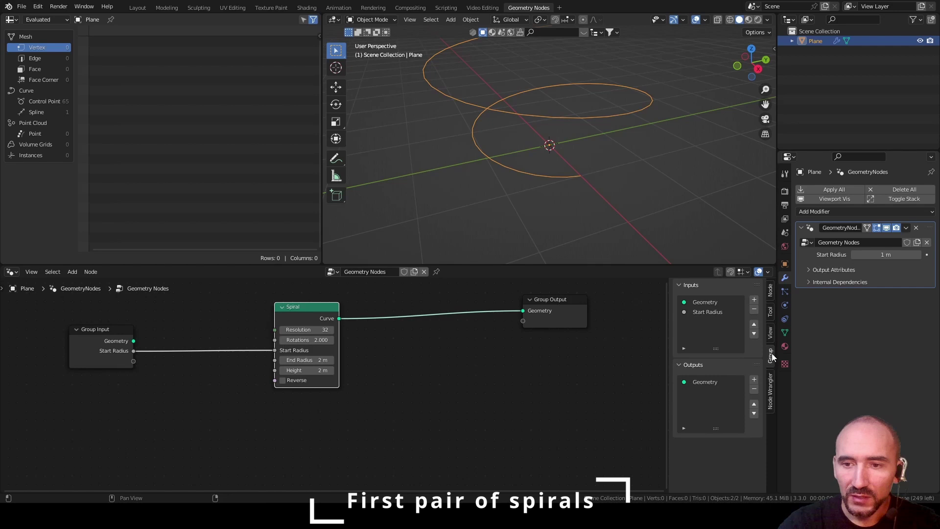
left_click(715, 312)
left_click(735, 373)
type("Radius")
Give the Radius group input a default of 0.002 m, a minimum of 0 and a maximum of 1
key("Tab")
key("Tab")
key("Tab")
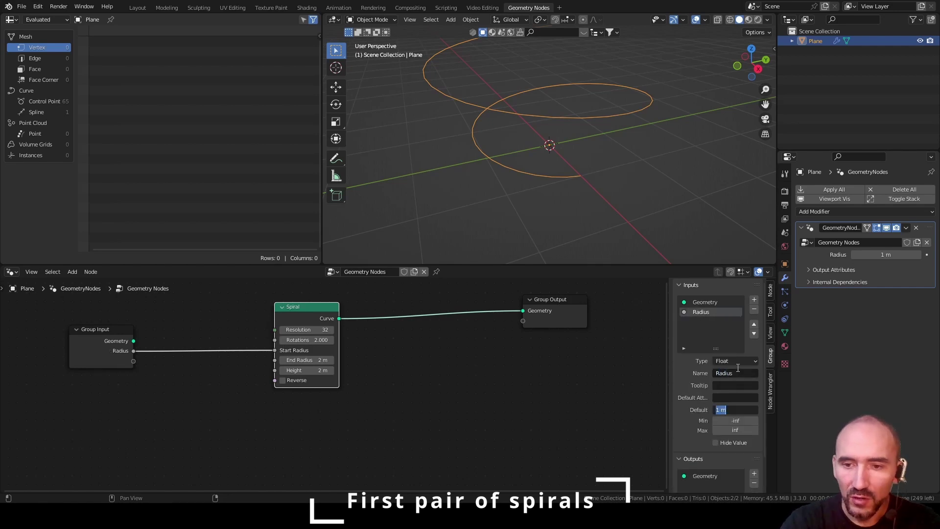
type("0.002")
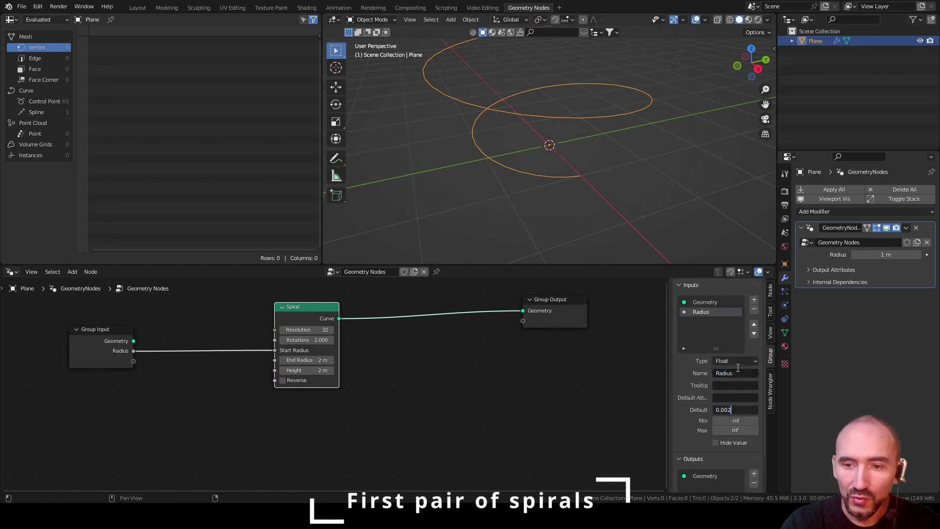
key("Tab")
type("0")
key("Tab")
type("1")
key("Return")
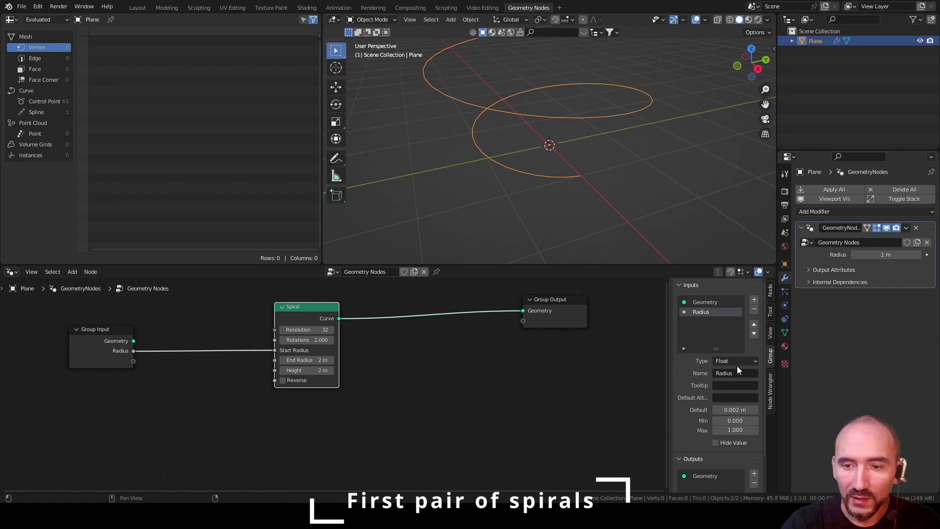
Link Radius to the Spiral node's End Radius as well, and set its Rotations to 10 and Height to 1 m
scroll(241, 361, "up", 1)
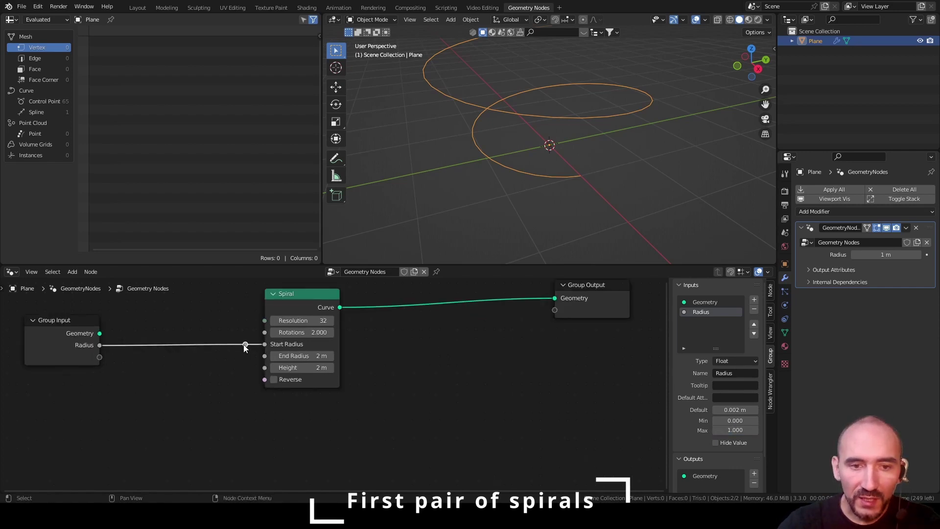
left_click_drag(246, 344, 264, 356)
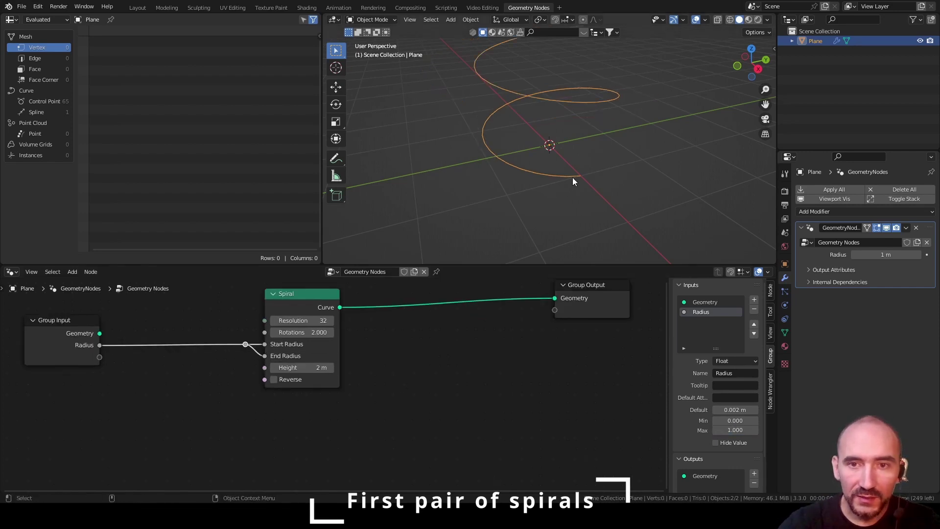
left_click(292, 332)
type("10")
key("Return")
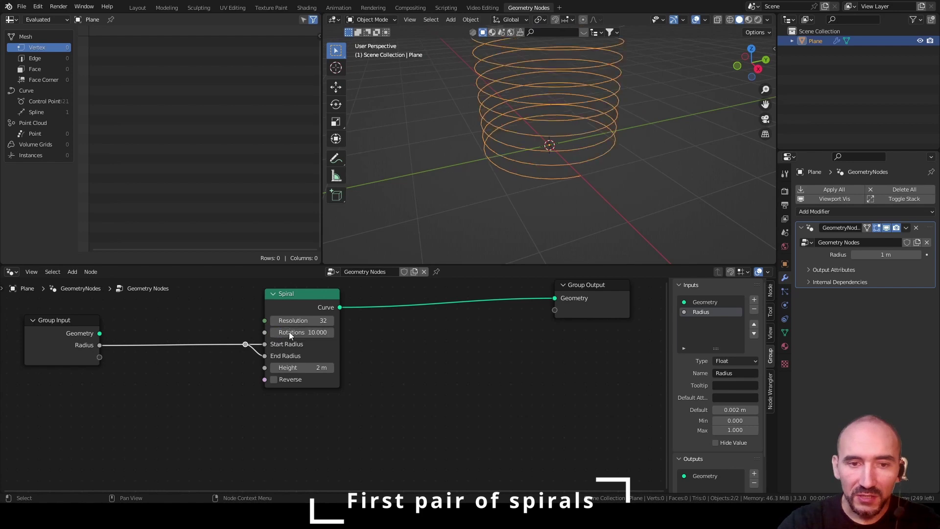
left_click(295, 366)
type("1")
key("Return")
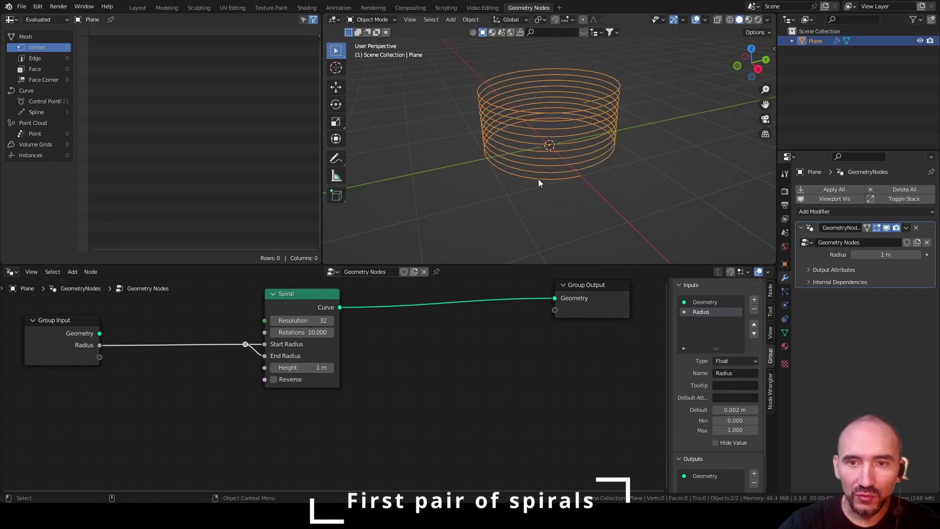
Set the modifier's Radius to 0.1 m and select the spiral object in the scene
left_click(630, 196)
key("KP_1")
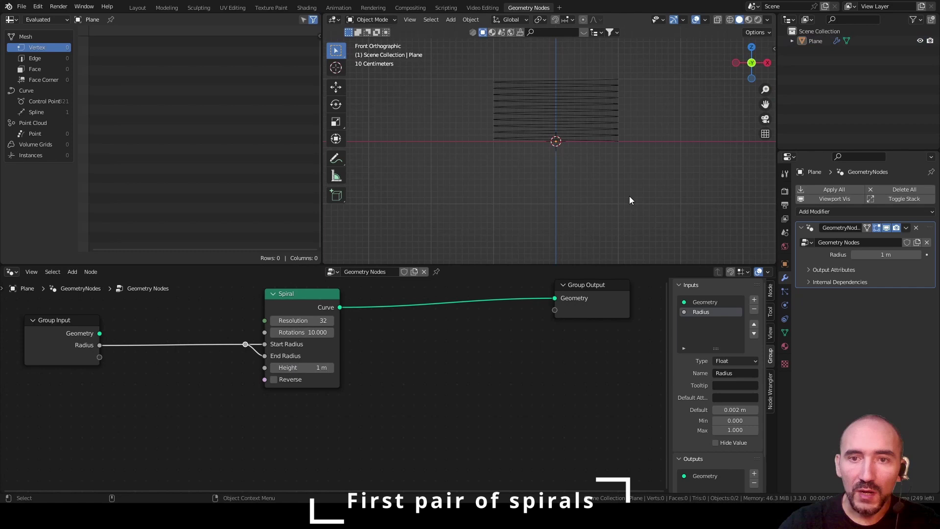
key("Home")
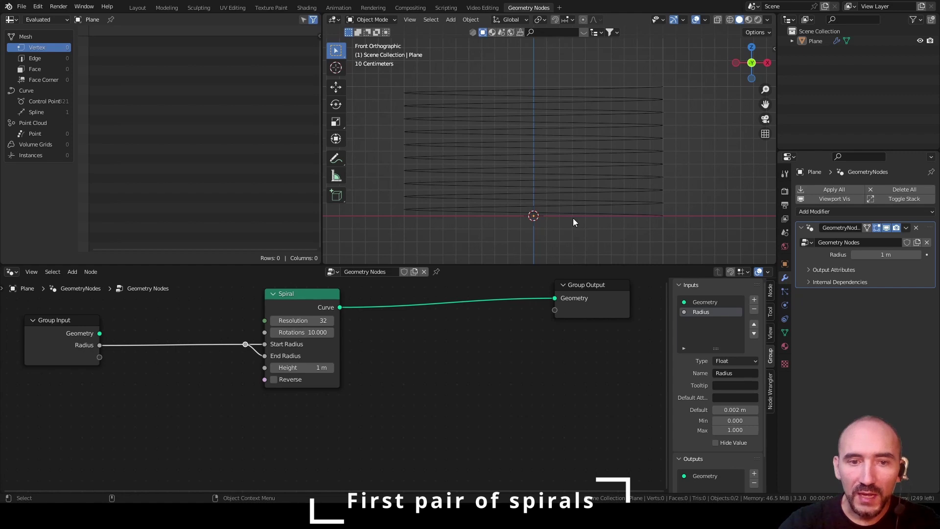
left_click(884, 254)
type("0.1")
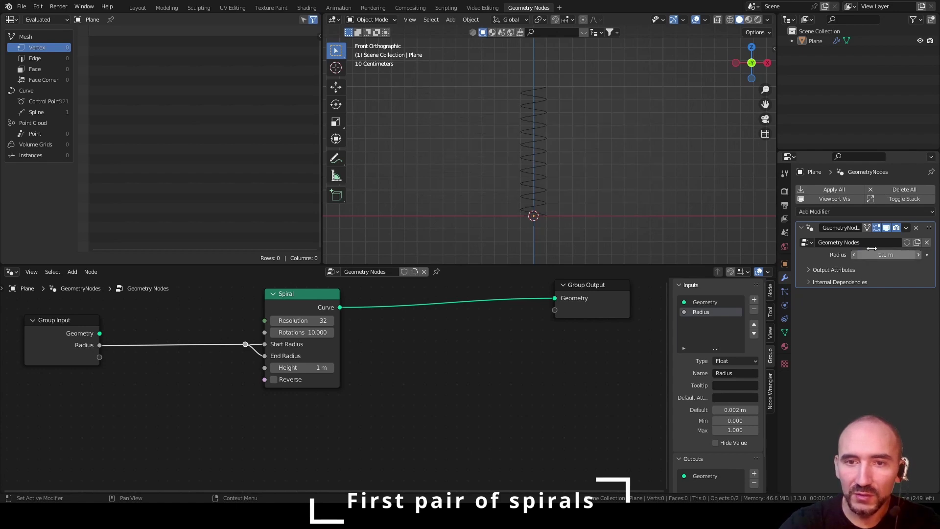
key("Return")
scroll(582, 132, "up", 5)
scroll(578, 139, "up", 4)
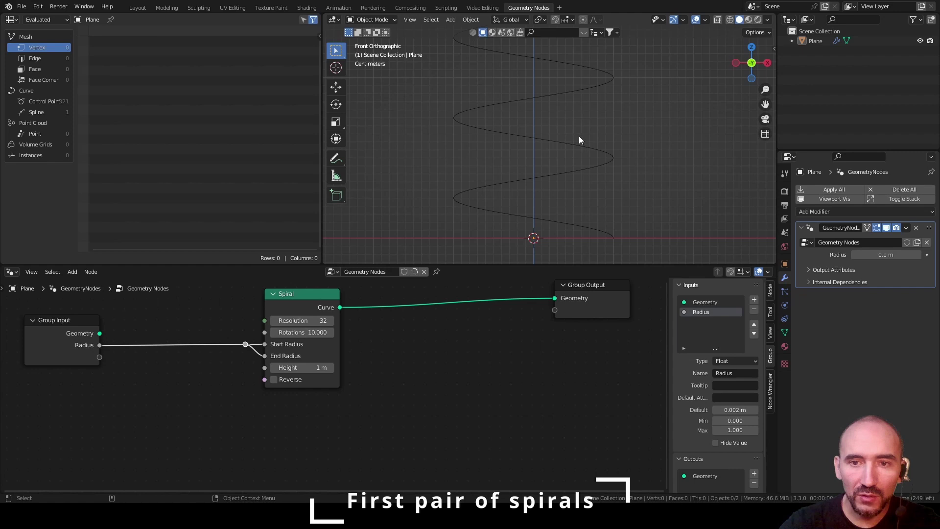
left_click(580, 139)
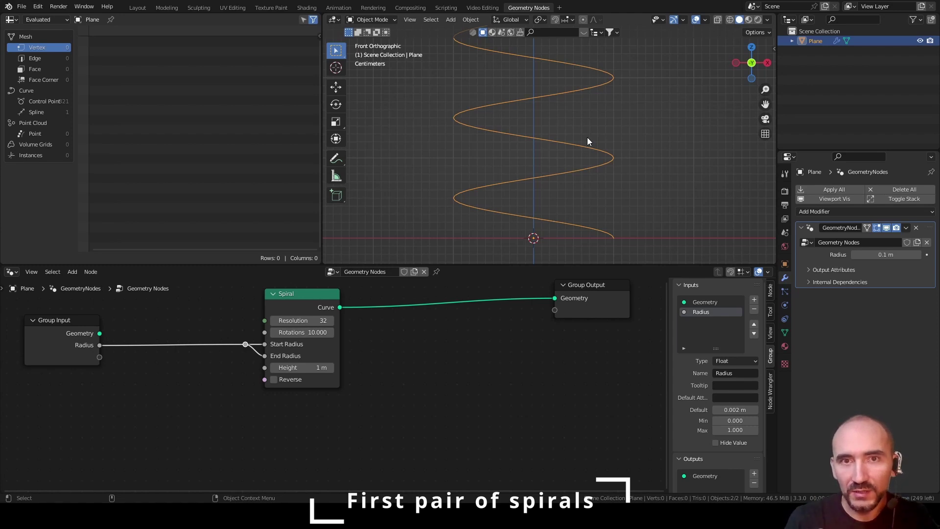
Add a Transform node fed by the Spiral's Curve output and set its Z rotation to 180°
left_click(302, 304)
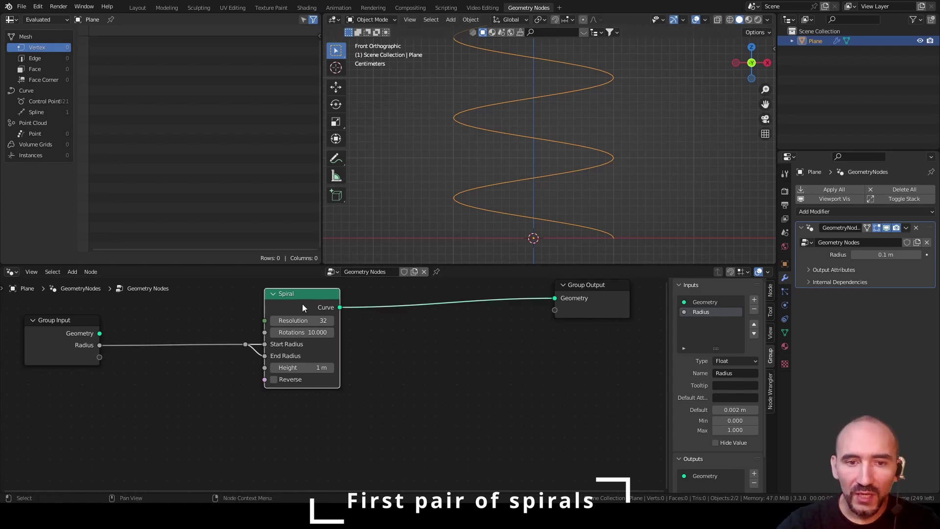
left_click(432, 353)
key("F3")
type("trans")
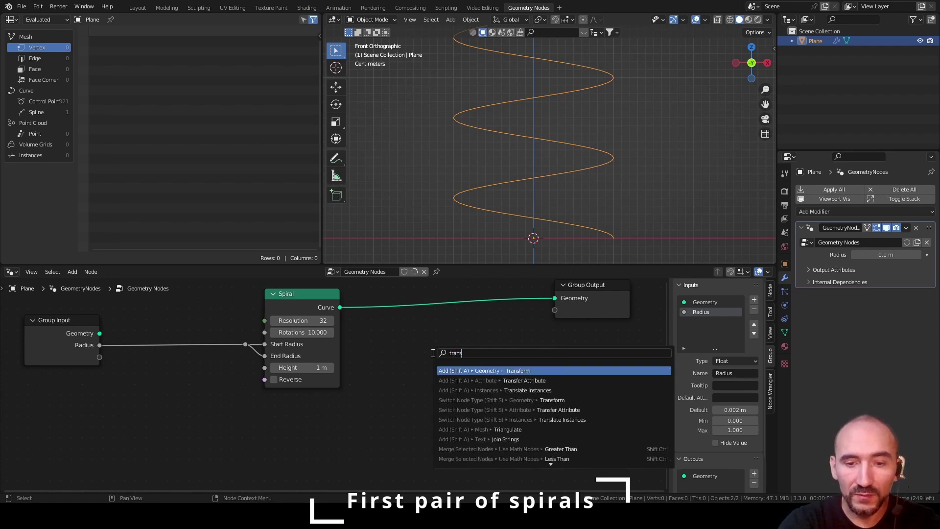
key("Return")
left_click(368, 323)
right_click_drag(302, 298, 378, 348, "alt")
left_click(407, 442)
type("180")
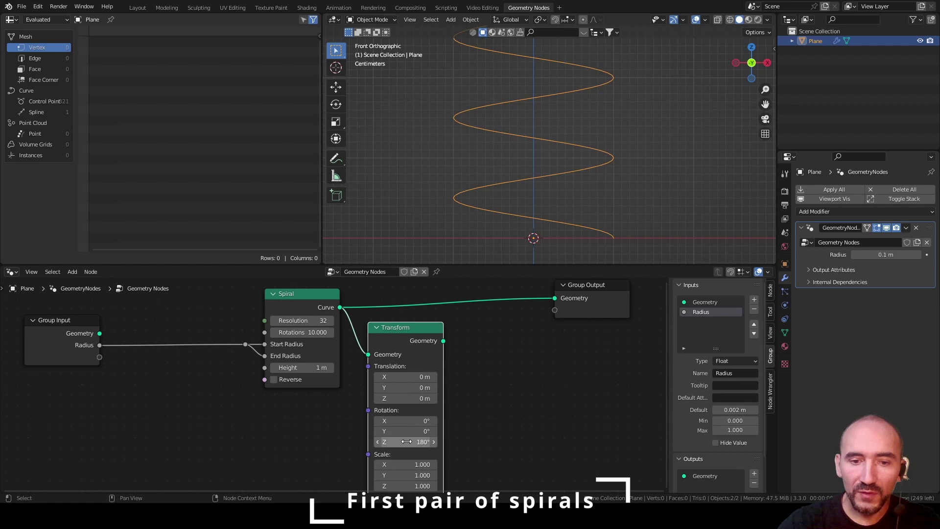
key("Return")
Combine the Spiral and Transform outputs in a Join Geometry node ahead of the Group Output
middle_click_drag(506, 361, 436, 392)
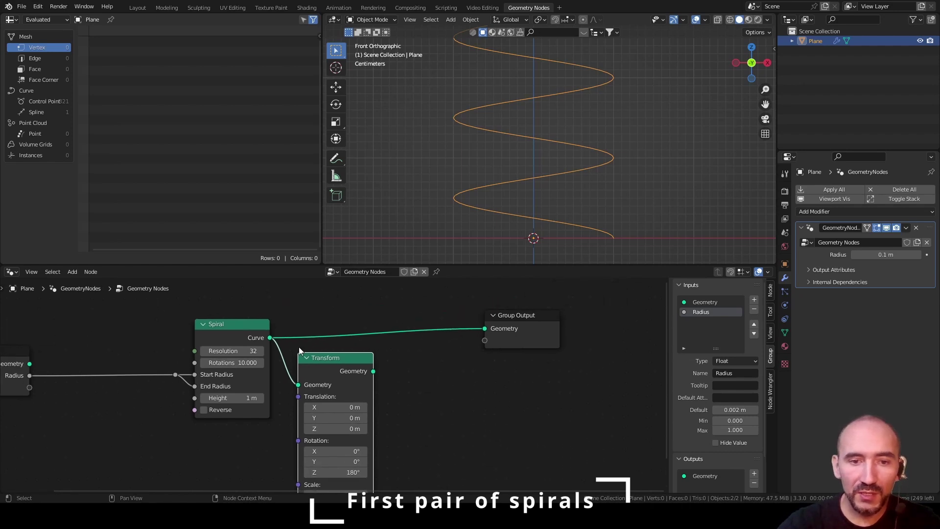
right_click_drag(233, 334, 345, 378, "ctrl+shift")
left_click_drag(496, 350, 574, 357)
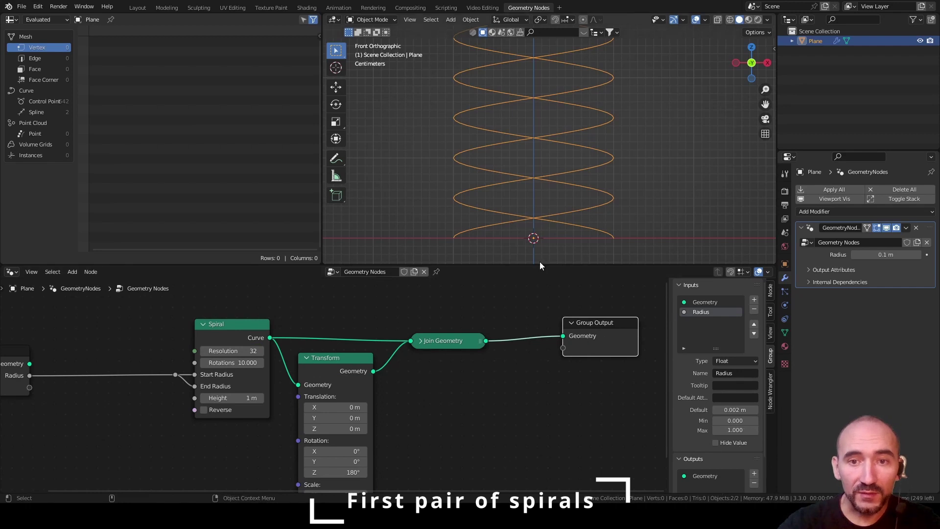
middle_click_drag(536, 260, 509, 181)
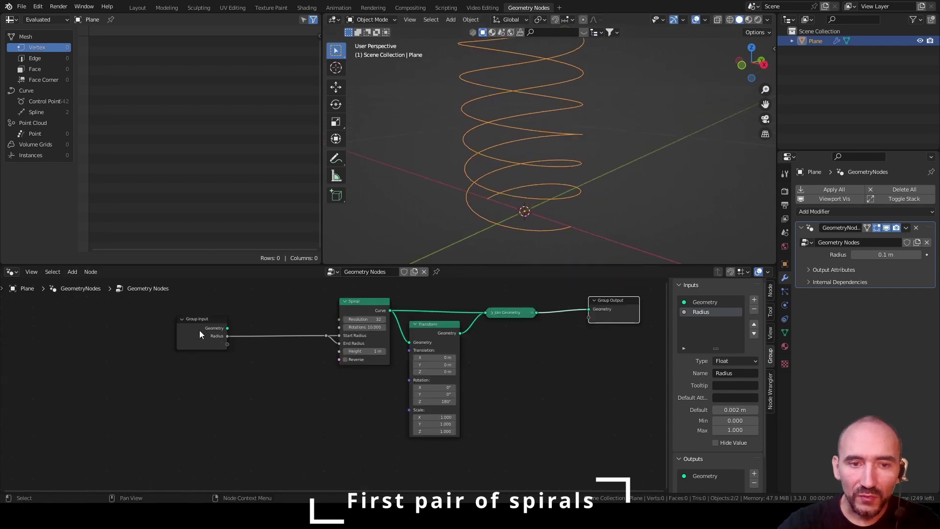
Expose the Spiral node's Height as a group input and set its minimum to 0
left_click_drag(199, 331, 128, 329)
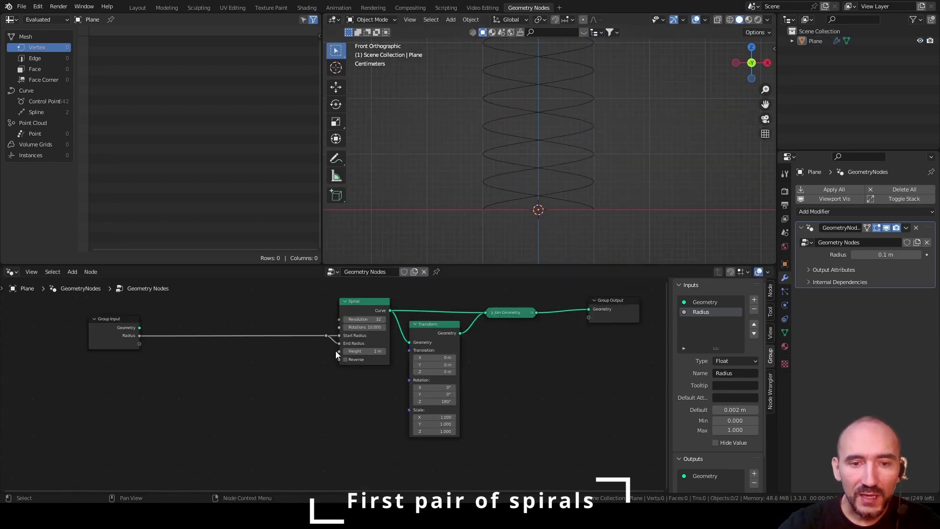
left_click_drag(337, 351, 137, 344)
left_click(736, 417)
key("Return")
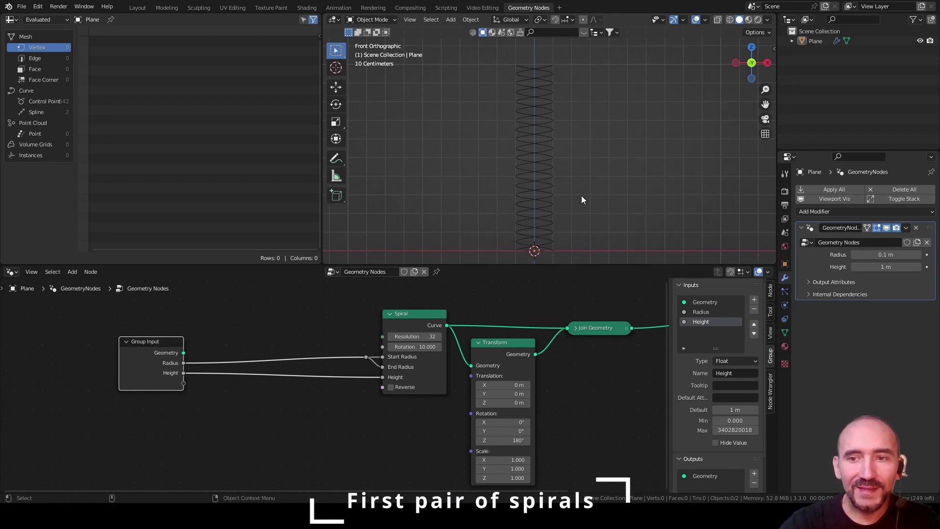
Try a different Height value in the modifier and set it back to 1 m
mouse_move(885, 267)
left_mouse_down()
mouse_move(918, 267)
mouse_move(886, 267)
left_mouse_up()
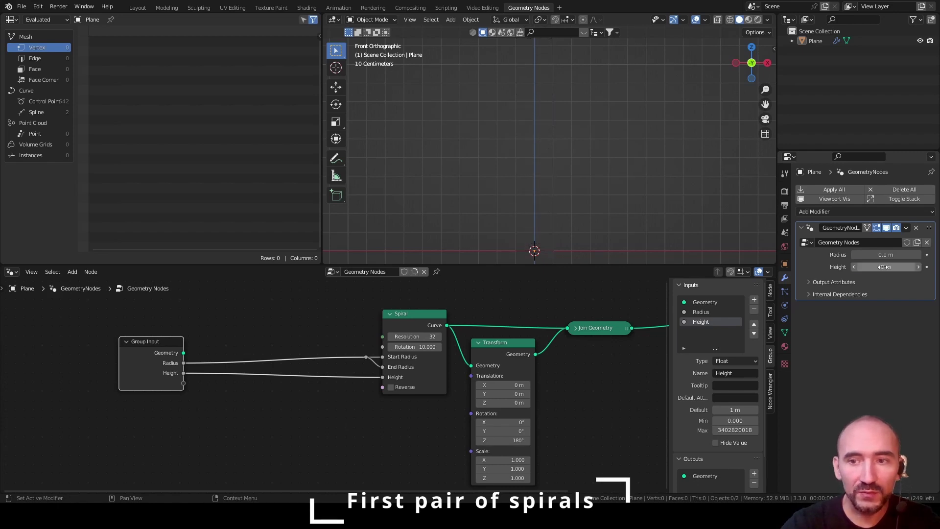
left_click(886, 266)
type("1")
key("Return")
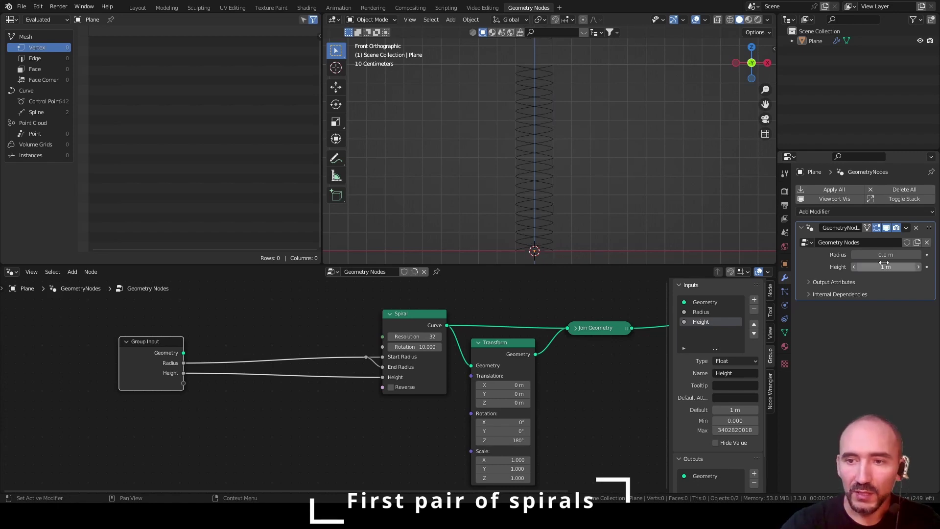
Add a Multiply math node fed by the Group Input's Height output
left_click(342, 433)
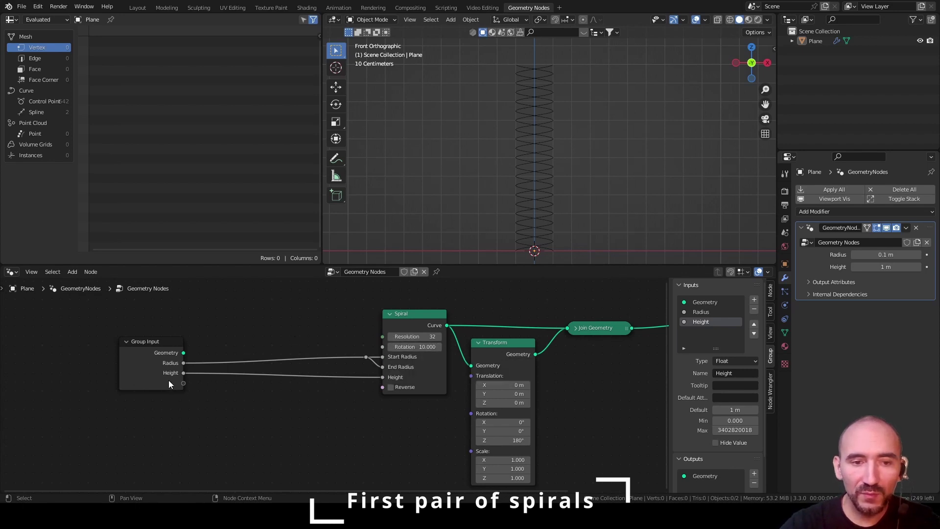
middle_click_drag(284, 403, 278, 427)
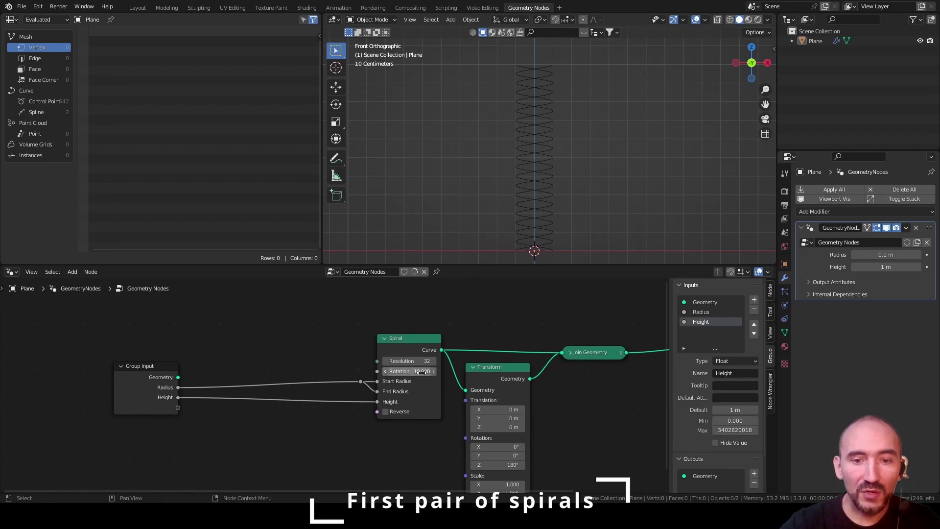
left_click_drag(177, 397, 253, 348)
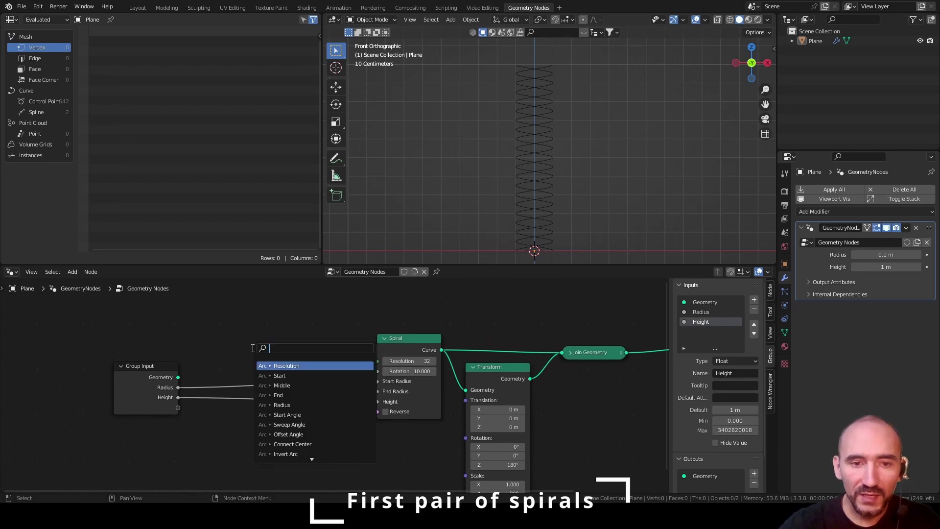
type("mul")
key("Return")
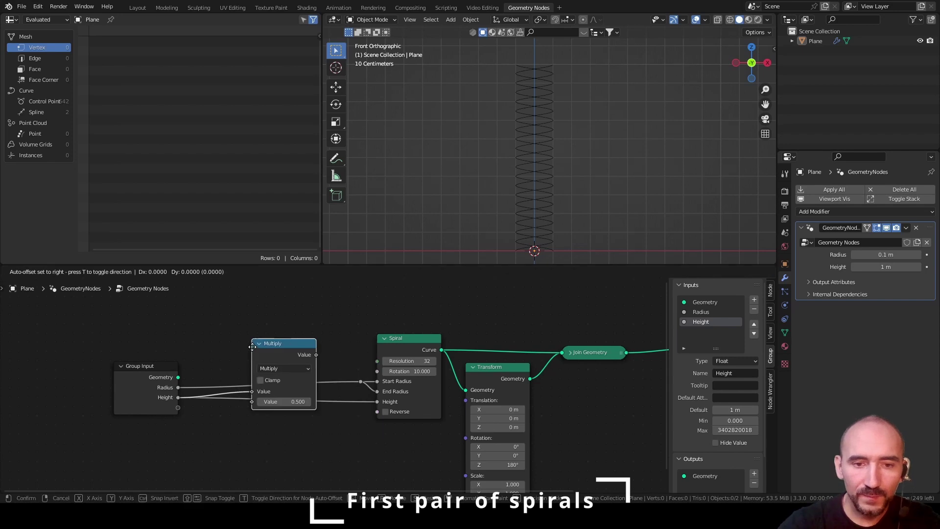
left_click(300, 336)
Set the Multiply node's second value to 10 and link its result to the Spiral's Rotations
left_click(301, 354)
type("10")
key("Return")
left_click_drag(333, 306, 378, 372)
left_click_drag(304, 306, 331, 314)
Set the modifier's Height to 2 m
left_click(879, 267)
type("2")
key("Return")
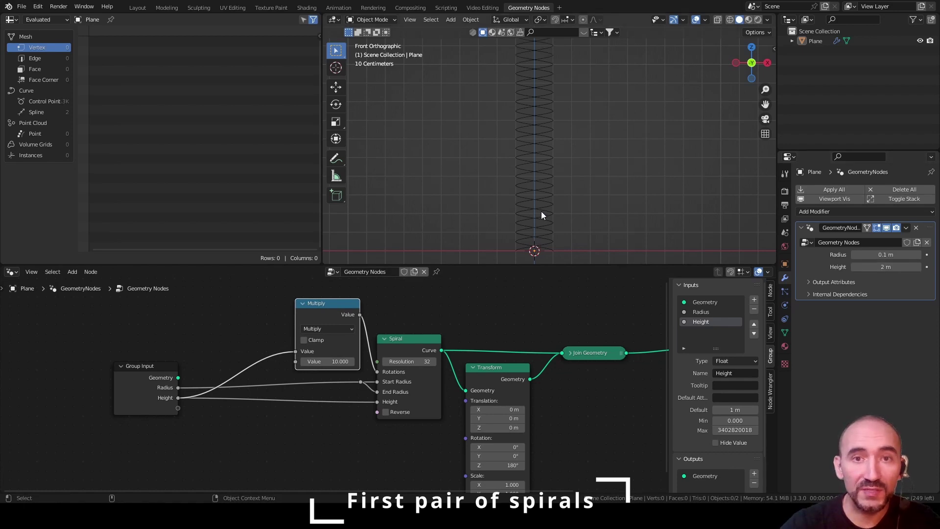
Try several lower Height values in the modifier, ending at 0.373 m
scroll(567, 139, "down", 4)
scroll(566, 143, "up", 1)
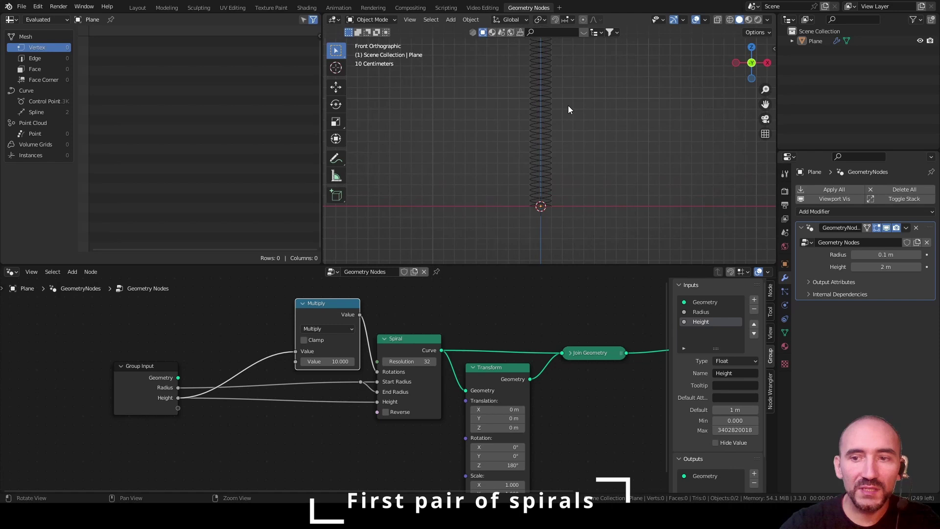
middle_click_drag(568, 105, 562, 148, "alt")
scroll(516, 203, "up", 5)
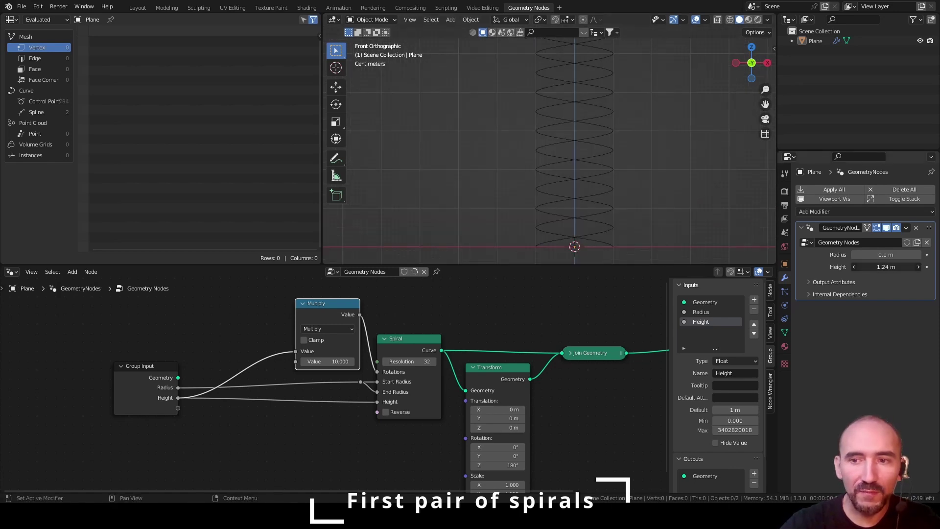
left_click_drag(887, 267, 821, 273)
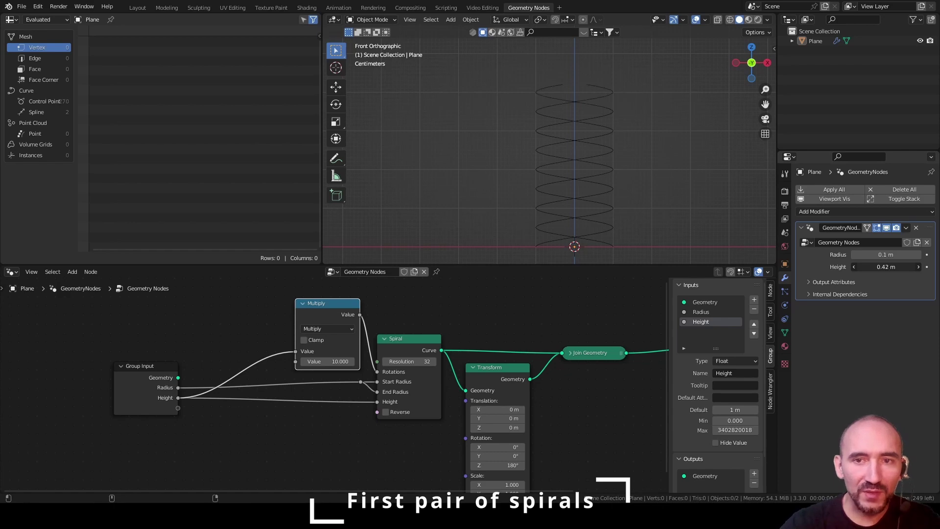
left_click_drag(887, 267, 889, 267)
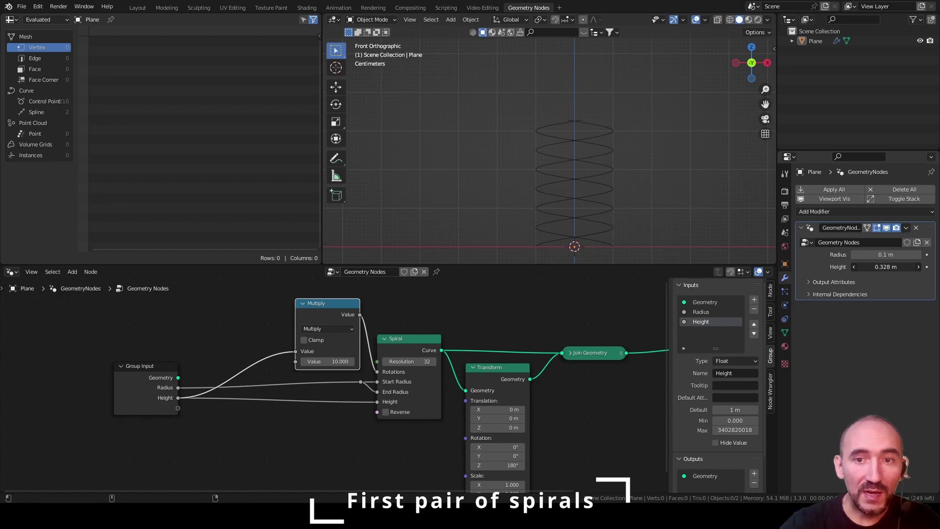
left_click_drag(887, 267, 885, 267)
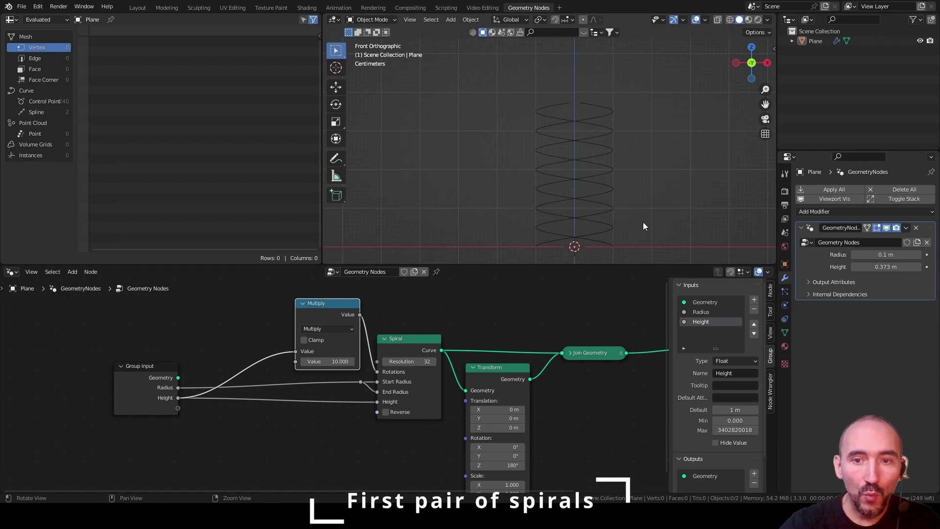
Set the modifier's Height to 1 m
middle_click_drag(643, 222, 642, 157, "shift")
scroll(642, 157, "up", 3)
left_click(866, 266)
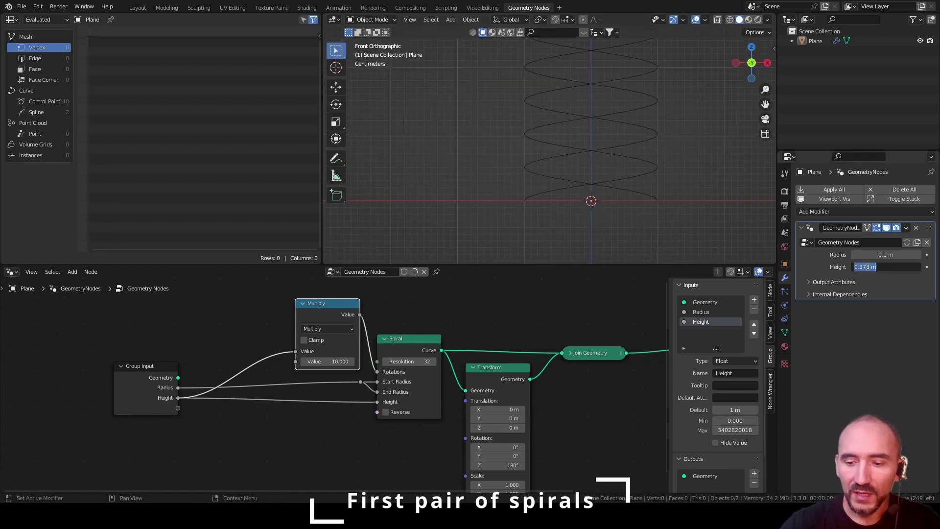
type("1")
key("Return")
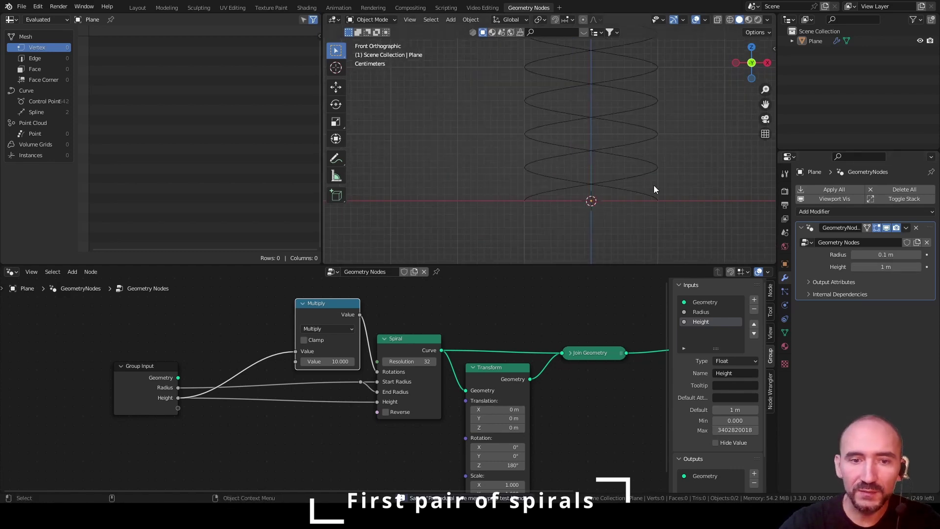
scroll(654, 185, "up", 2)
middle_click_drag(652, 174, 621, 199, "shift")
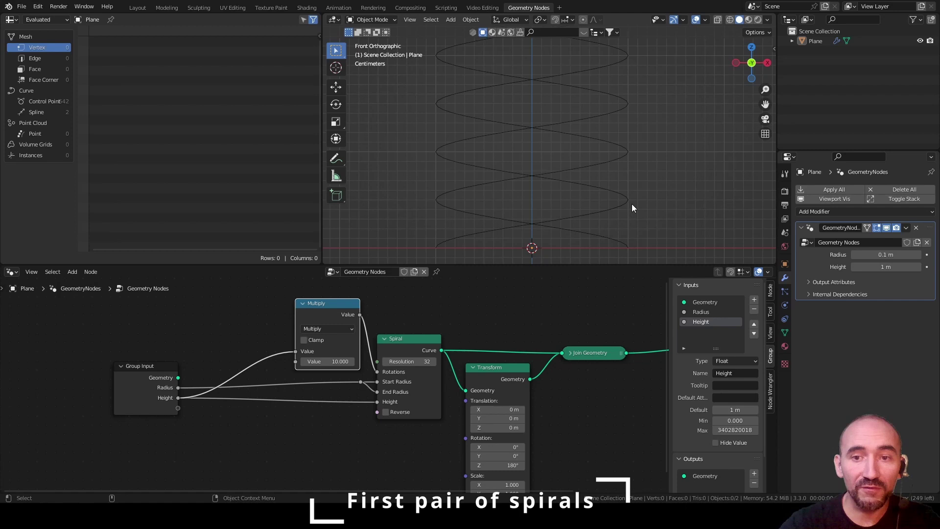
Add a Snap math node fed by the Group Input's Height output and set its Increment to 0.05
left_click(260, 428)
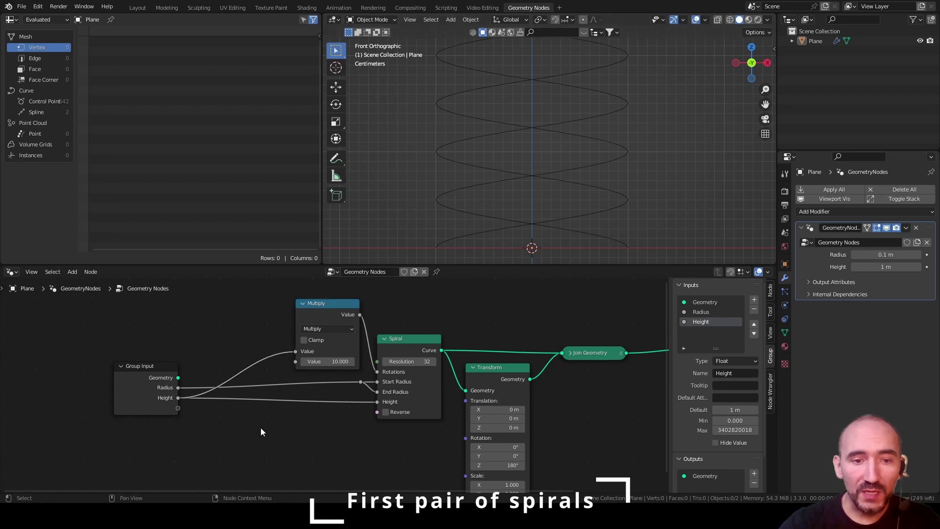
left_click_drag(178, 398, 238, 392)
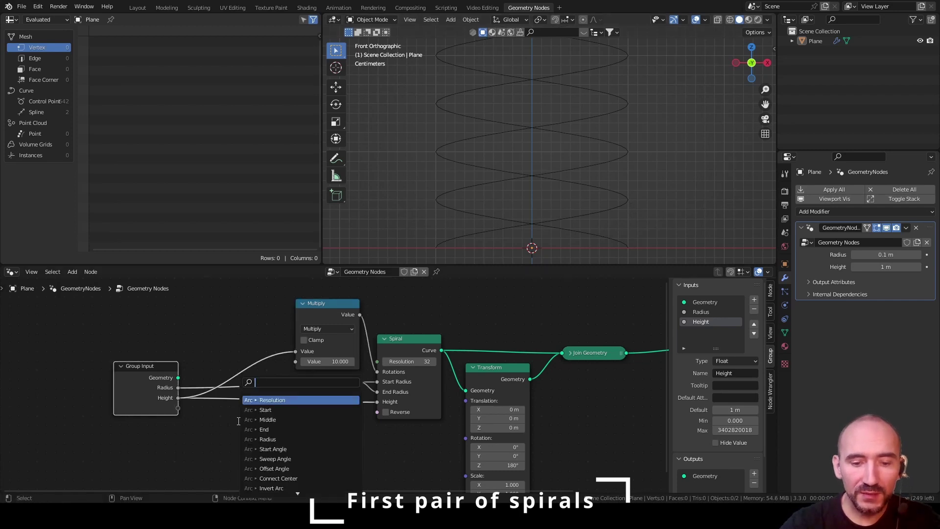
type("snap")
key("Return")
left_click(242, 422)
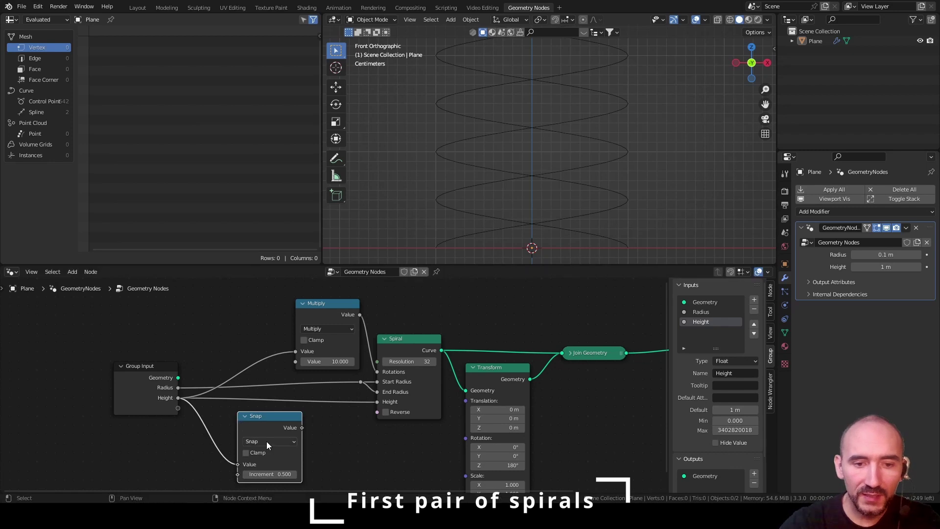
left_click(273, 471)
type("0.05")
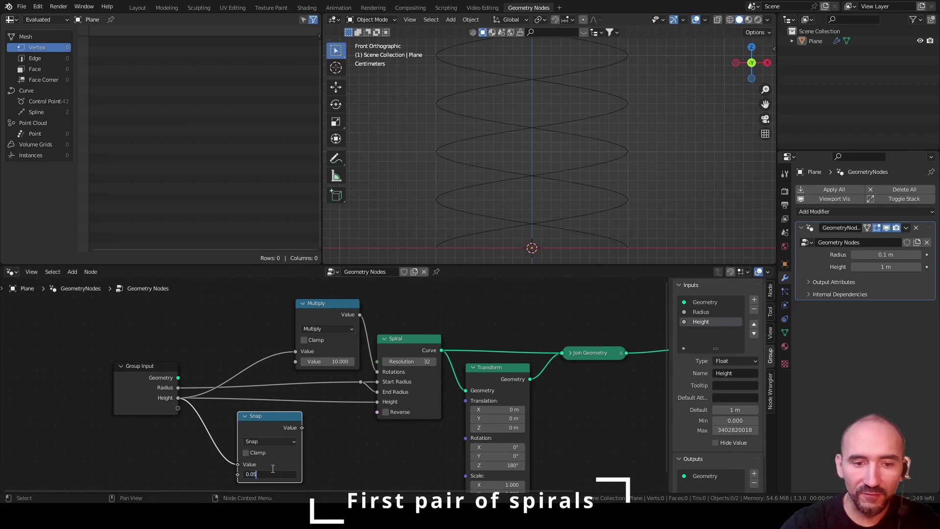
Feed the Snap result into the Multiply node's first value and the Spiral's Height, and set the modifier's Height to 0.29 m
left_click_drag(273, 414, 296, 348)
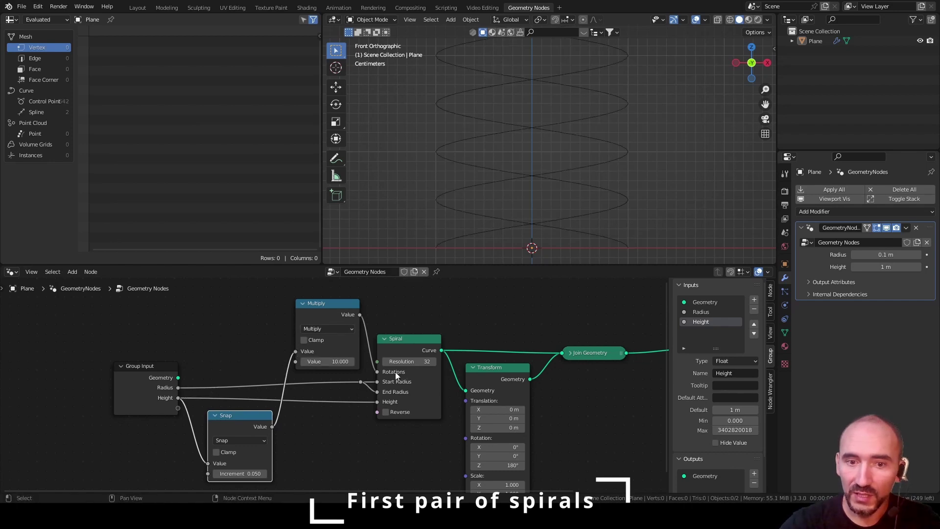
left_click_drag(273, 426, 378, 402)
scroll(559, 164, "down", 5)
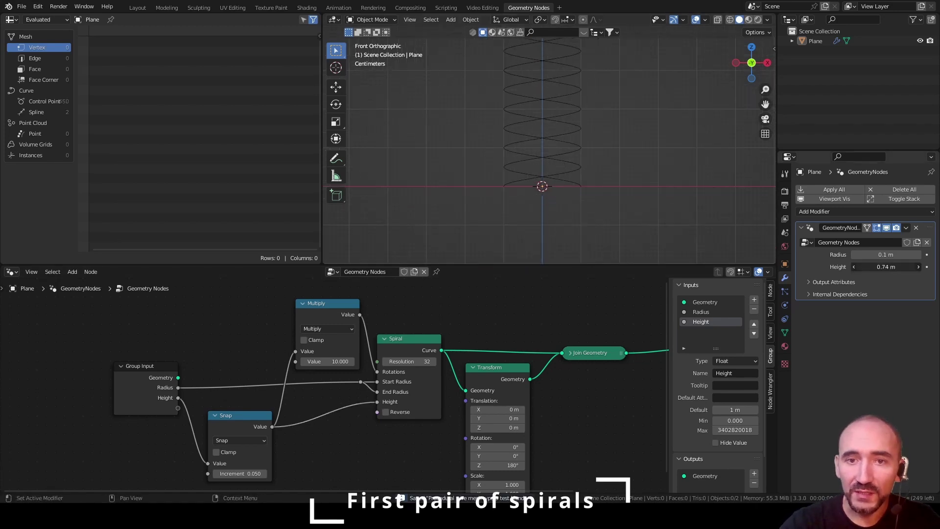
mouse_move(885, 266)
left_mouse_down()
mouse_move(864, 267)
mouse_move(884, 266)
left_mouse_up()
Duplicate the Snap, Multiply, Spiral, Transform and Join Geometry nodes together and place the copies below the originals
scroll(343, 382, "down", 3)
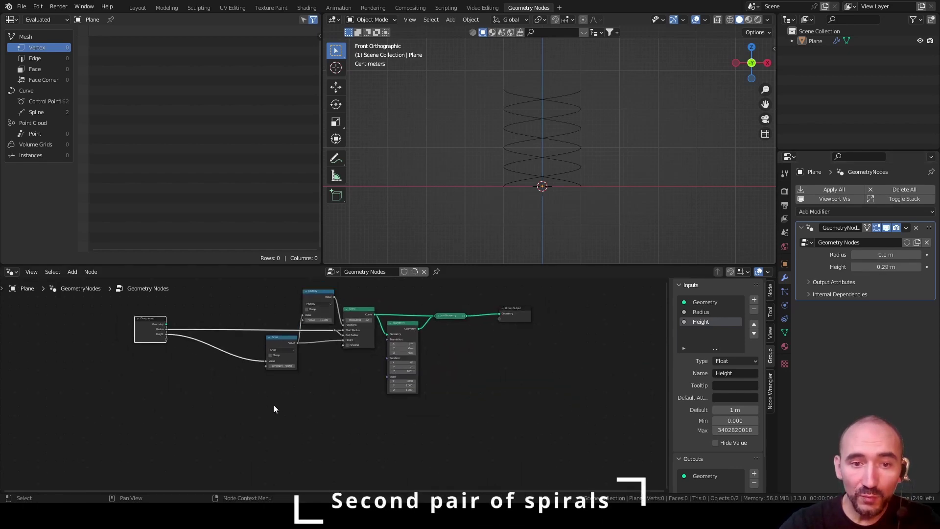
left_click_drag(273, 404, 447, 323)
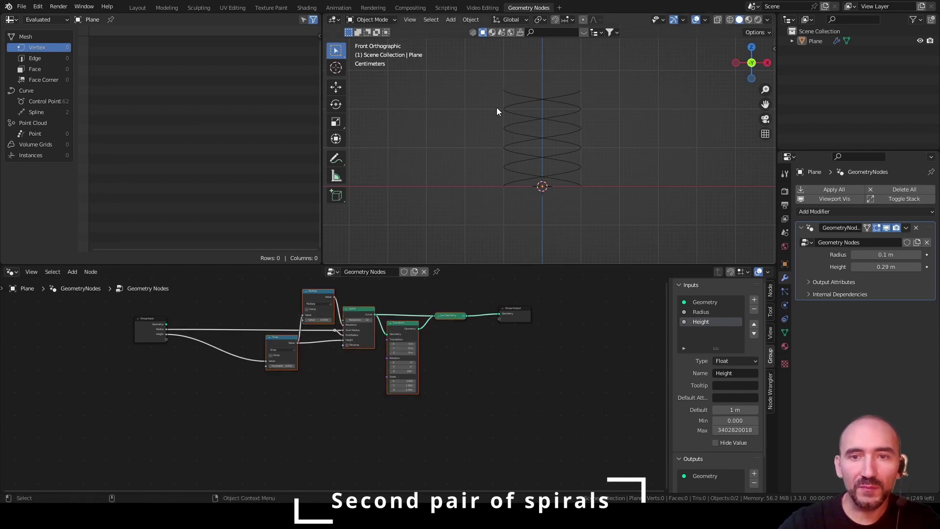
middle_click_drag(573, 147, 532, 189)
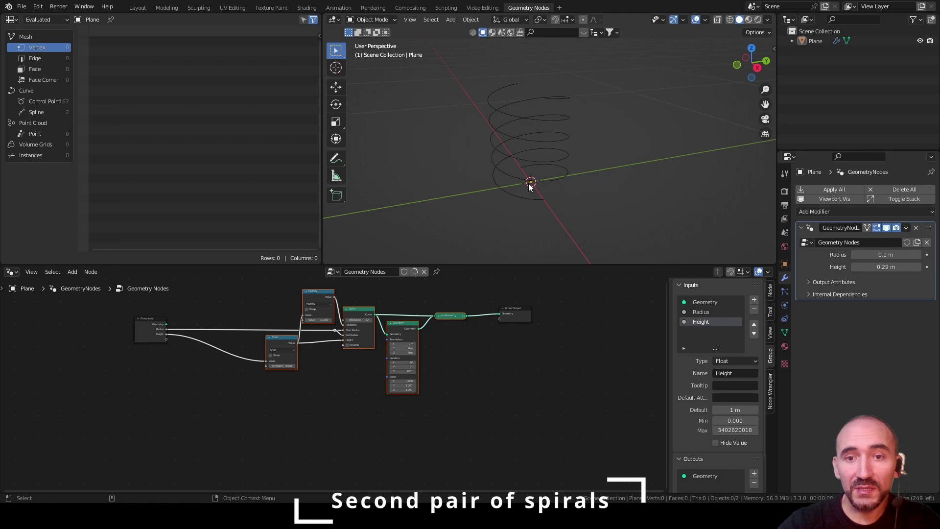
scroll(563, 164, "down", 3)
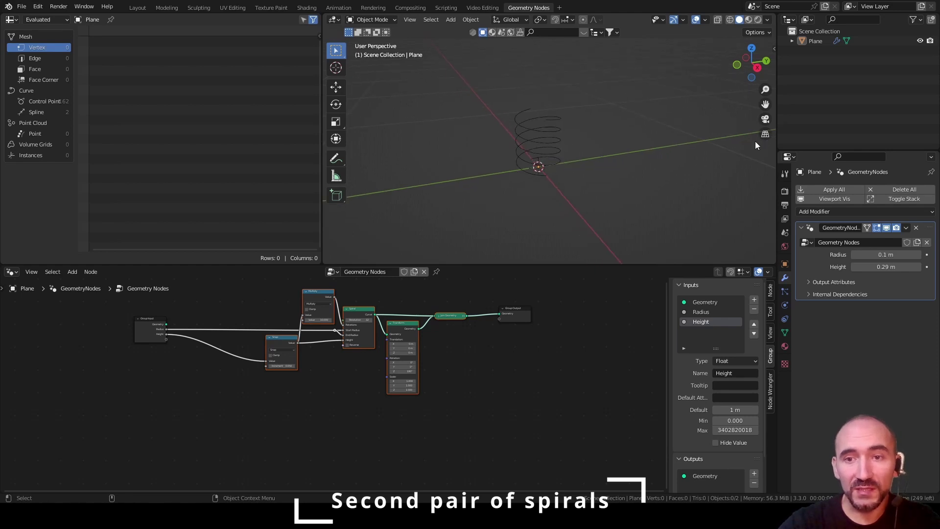
key("shift+d")
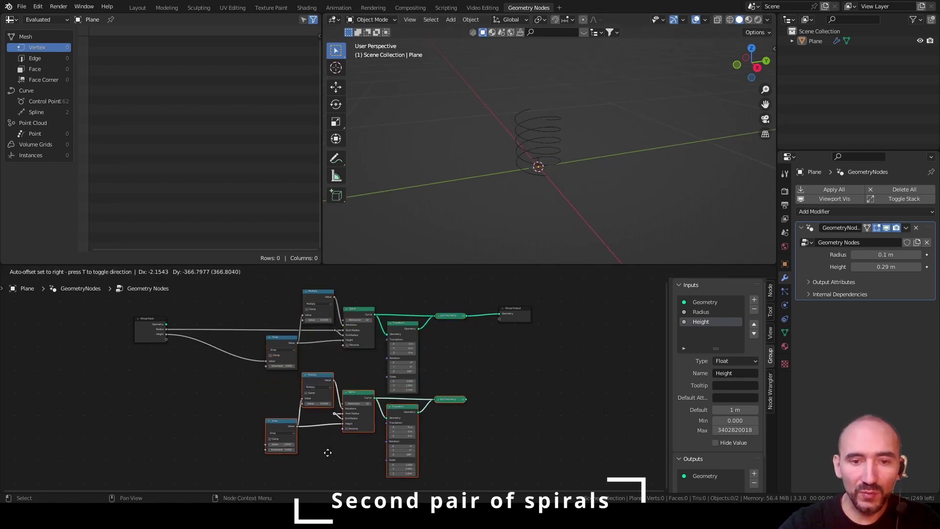
left_click(325, 460)
Route the Group Input's Radius through a reroute point to the duplicated Spiral's Start Radius and End Radius
middle_click_drag(344, 420, 338, 351)
scroll(336, 372, "up", 3)
left_click(335, 385)
middle_click_drag(378, 425, 460, 458)
scroll(294, 320, "down", 4)
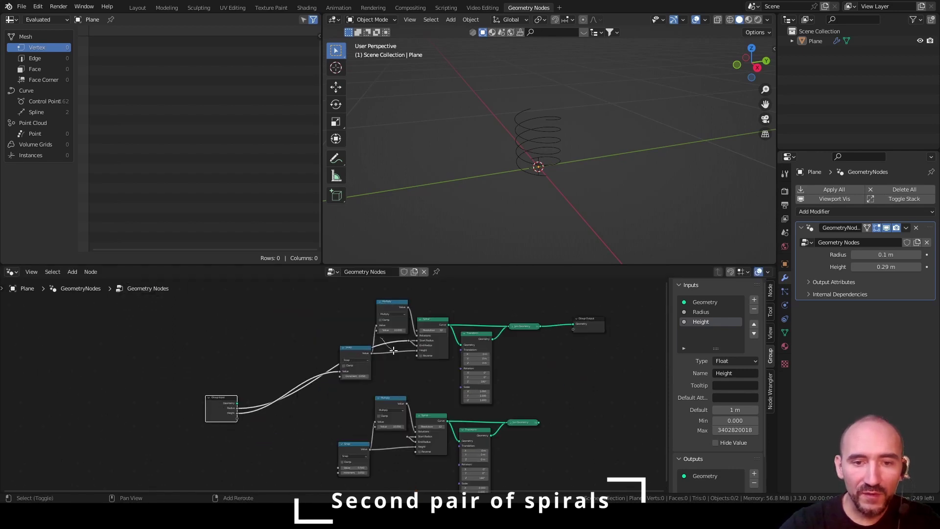
right_click_drag(394, 351, 394, 351, "shift")
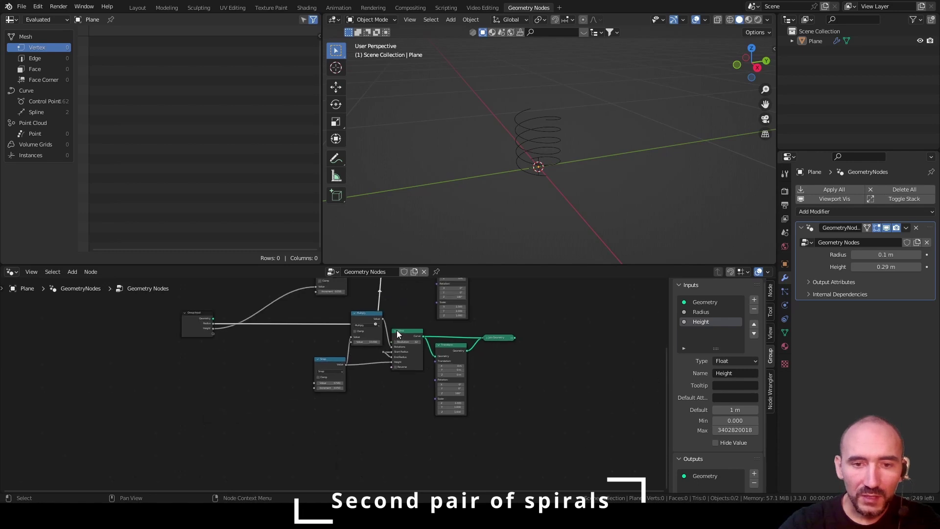
scroll(397, 330, "up", 3)
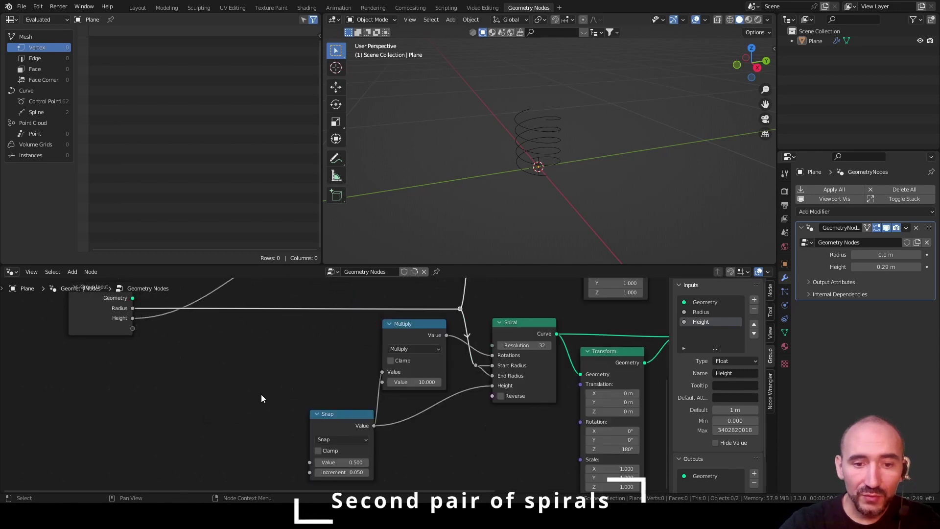
left_click_drag(309, 462, 133, 329)
double_click(735, 420)
type("0")
key("Return")
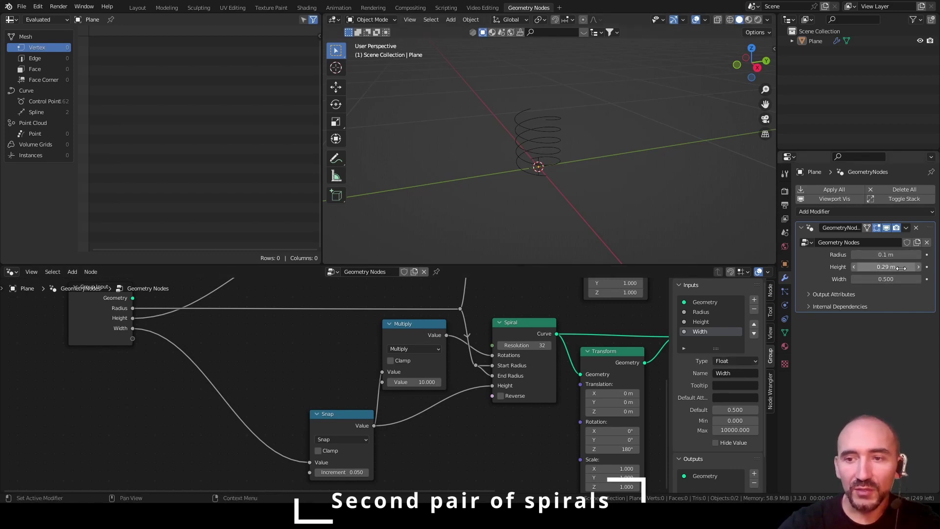
right_click_drag(215, 321, 188, 382, "ctrl")
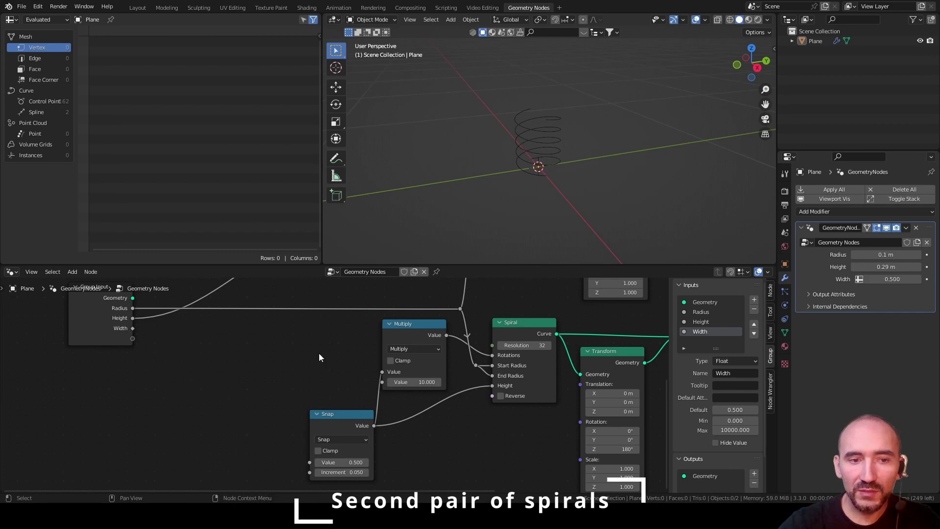
left_click(754, 310)
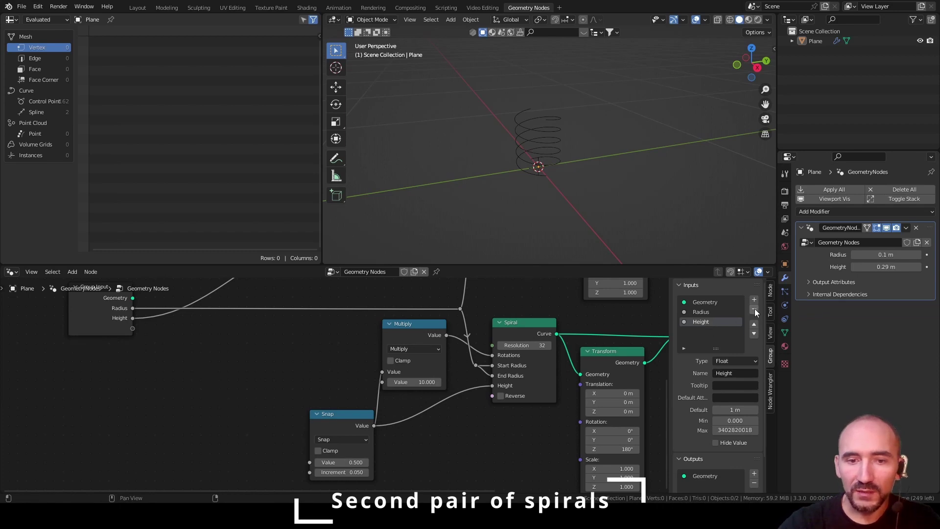
Replace the duplicated Spiral's Height link from Snap with one from a new Group Input socket, and save the file
right_click_drag(466, 382, 472, 398, "ctrl")
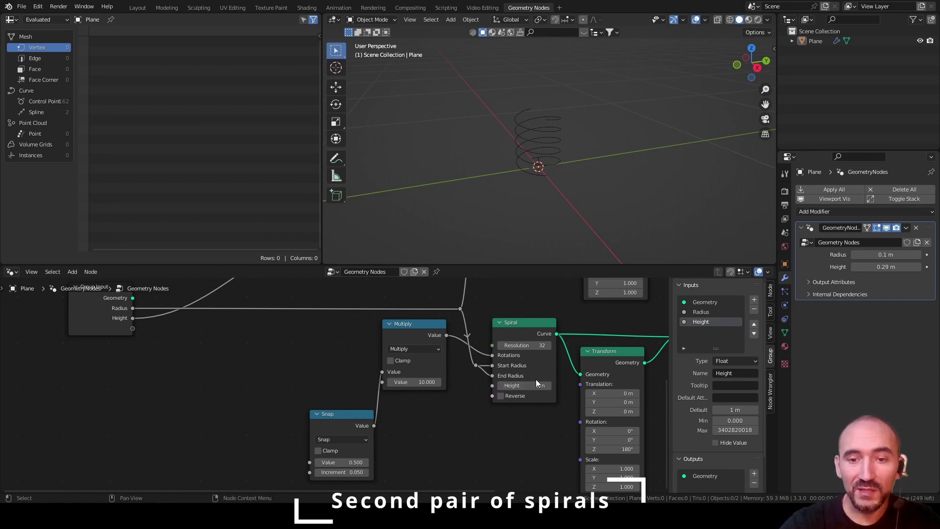
left_click_drag(492, 385, 133, 328)
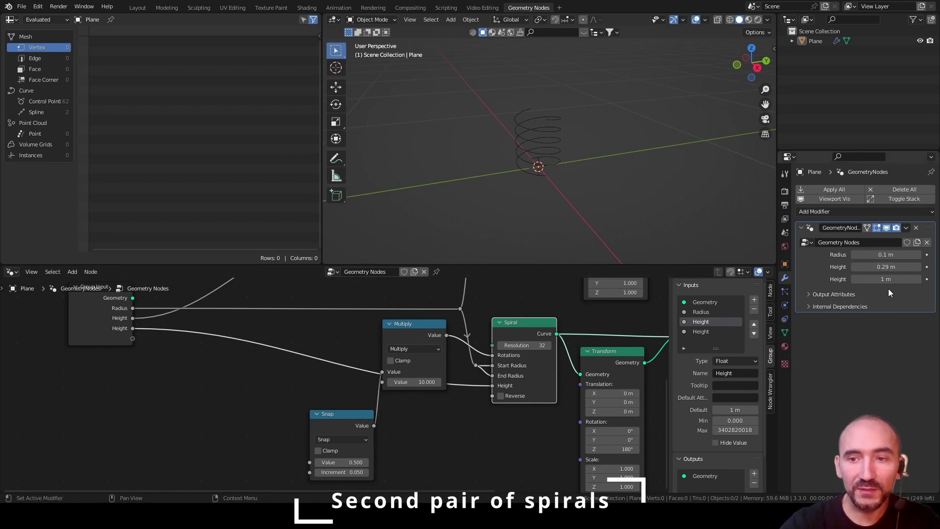
key("ctrl+s")
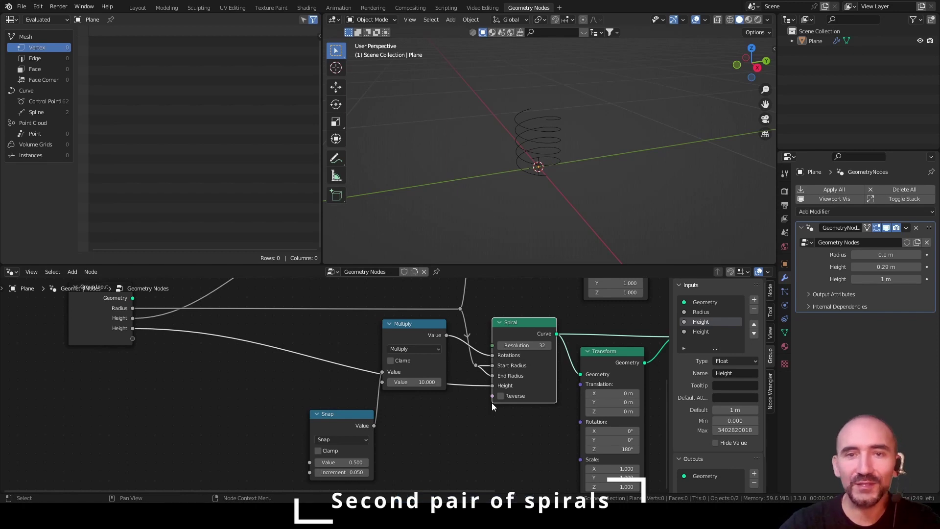
Route the new Group Input socket through the duplicated Snap node into the second Spiral's Height, and tidy the node positions
left_click_drag(144, 331, 310, 463)
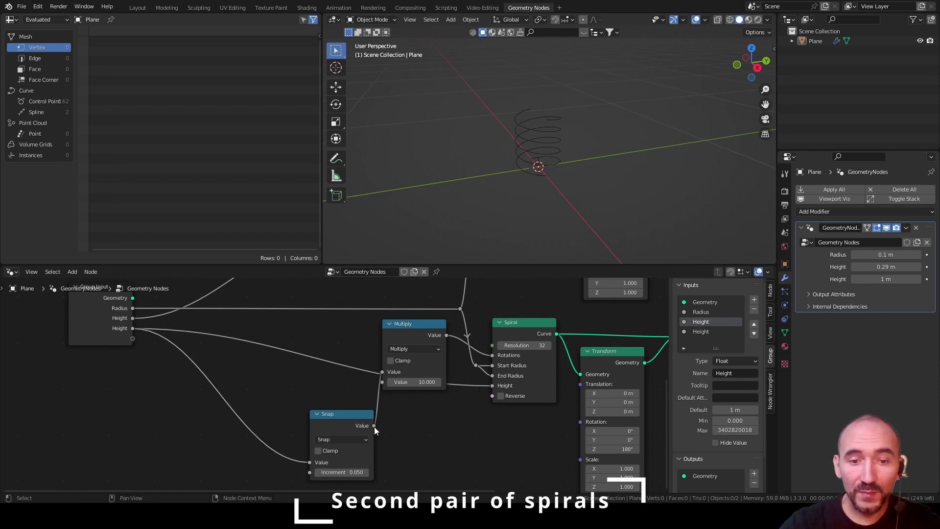
left_click_drag(374, 426, 494, 386)
left_click_drag(398, 332, 408, 333)
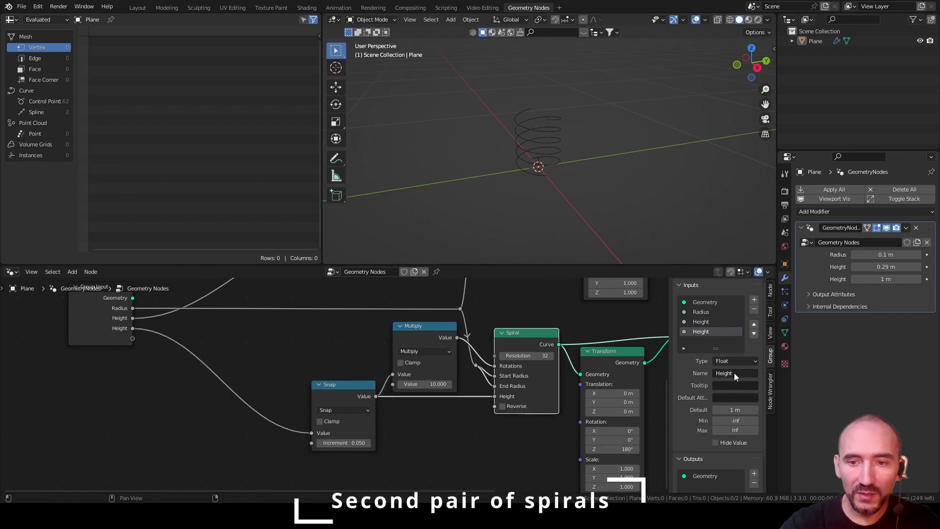
Rename the second Height group input as Width and set its minimum to 0
left_click(733, 372)
type("Width")
left_click(734, 421)
type("0")
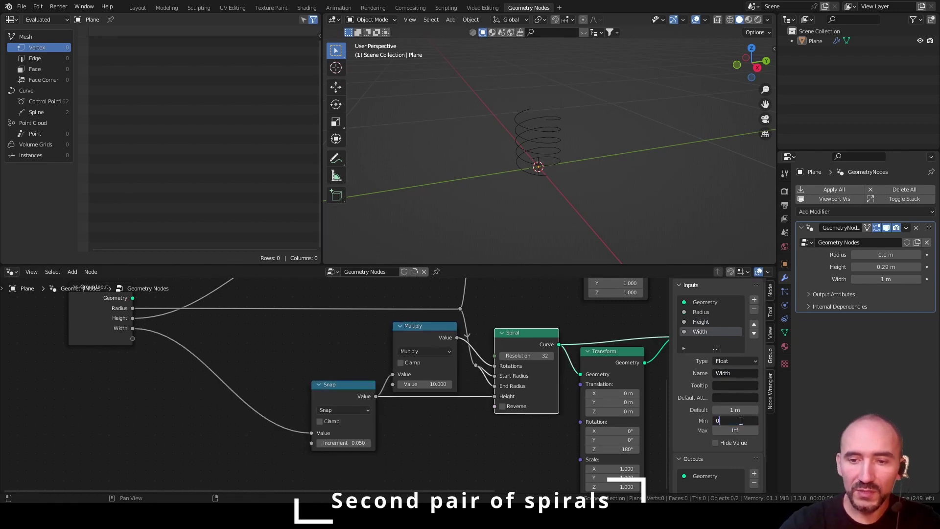
key("Return")
key("Home")
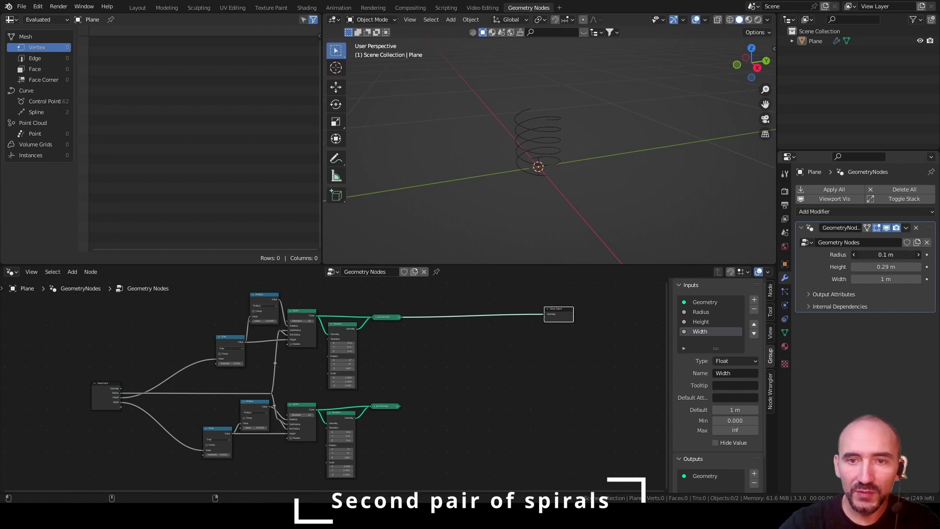
Reduce the modifier's Radius to 0.012 m
left_click_drag(887, 254, 852, 254)
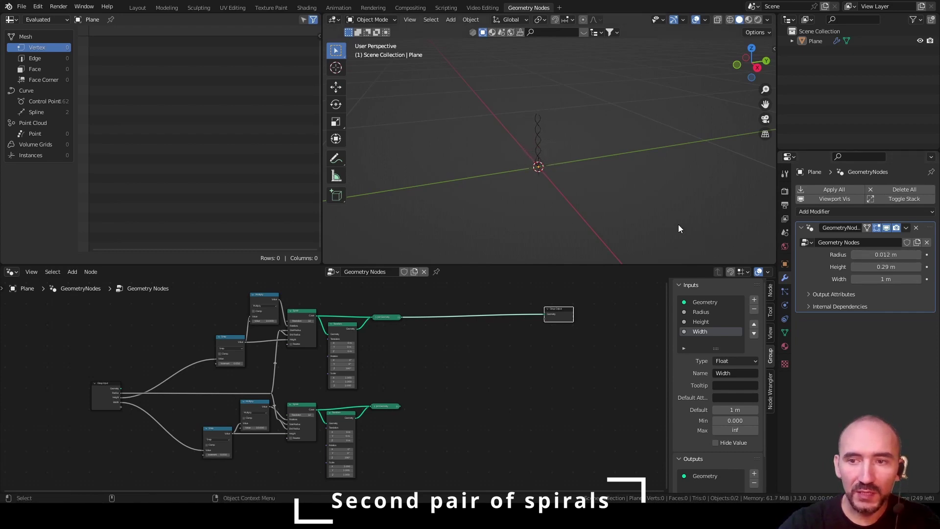
scroll(571, 197, "up", 5)
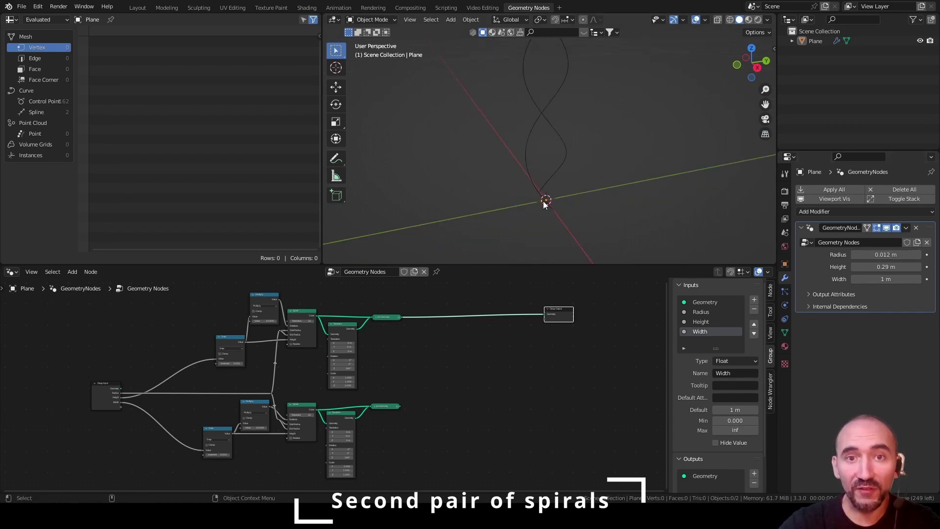
left_click(441, 374)
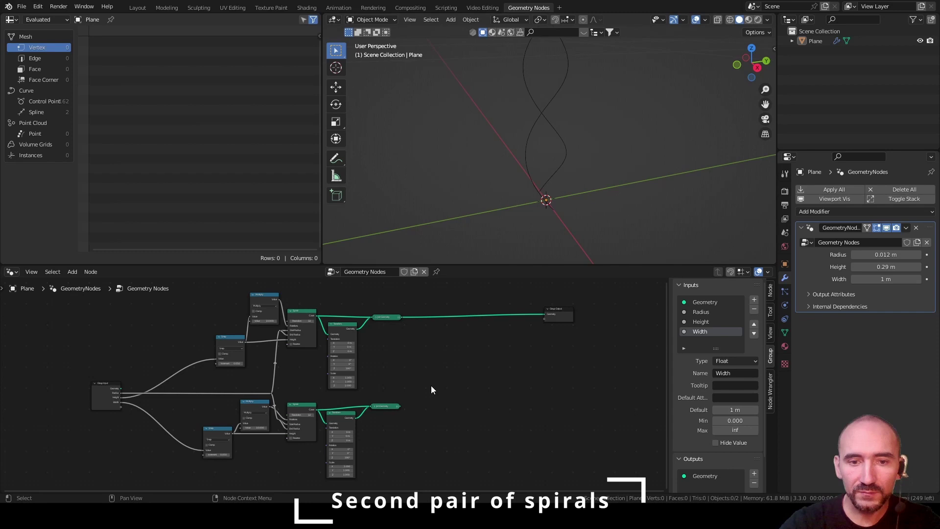
Duplicate the second spiral pair's Transform node and feed the copy from that pair's Join Geometry output
middle_click_drag(431, 386, 388, 334)
scroll(387, 354, "up", 10)
middle_click_drag(463, 335, 341, 370)
left_click(132, 371)
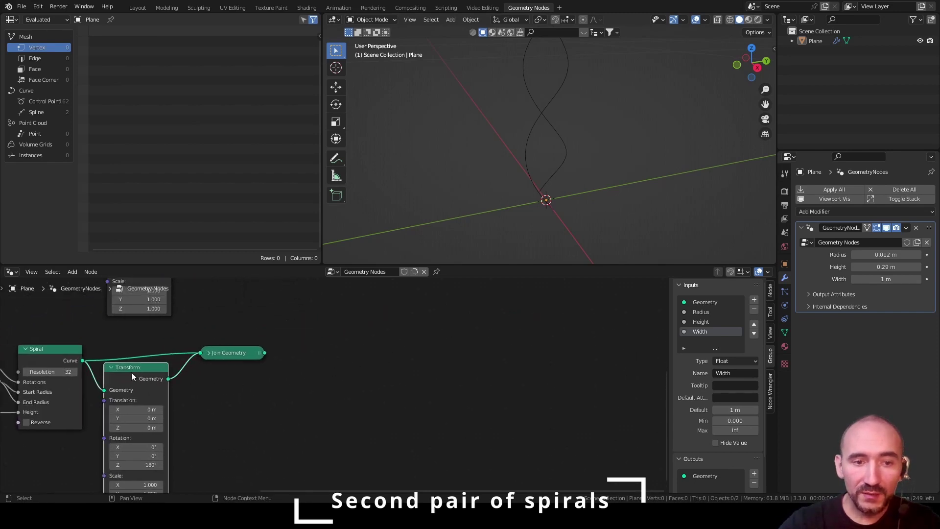
key("shift+d")
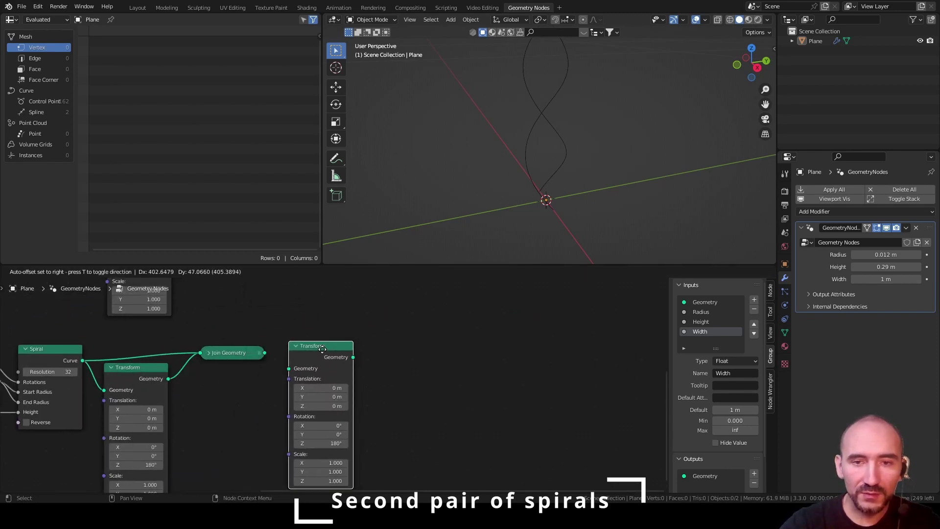
left_click(323, 349)
left_click_drag(264, 352, 292, 370)
Set the duplicated Transform's rotation to 0° on Z and 90° on Y, and preview its result through the Group Output
left_click(321, 443)
type("0")
key("Return")
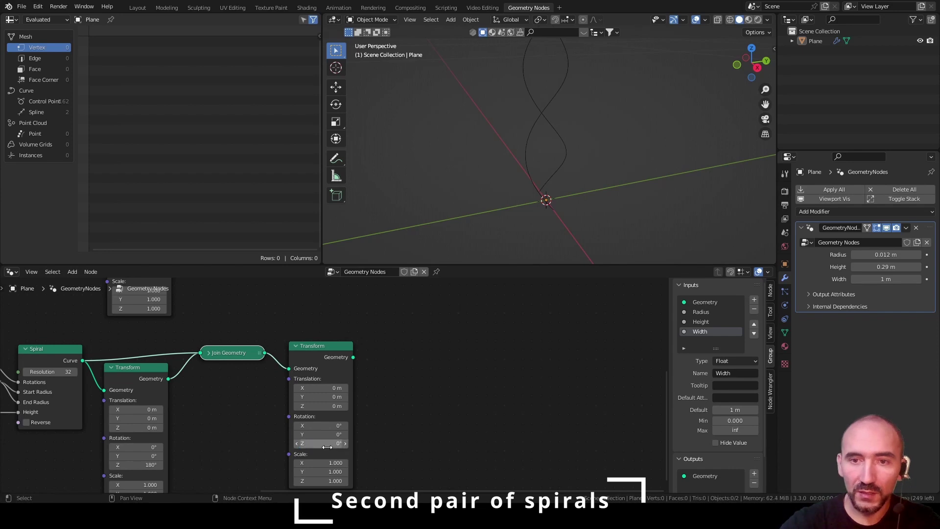
left_click(319, 435)
key("Return")
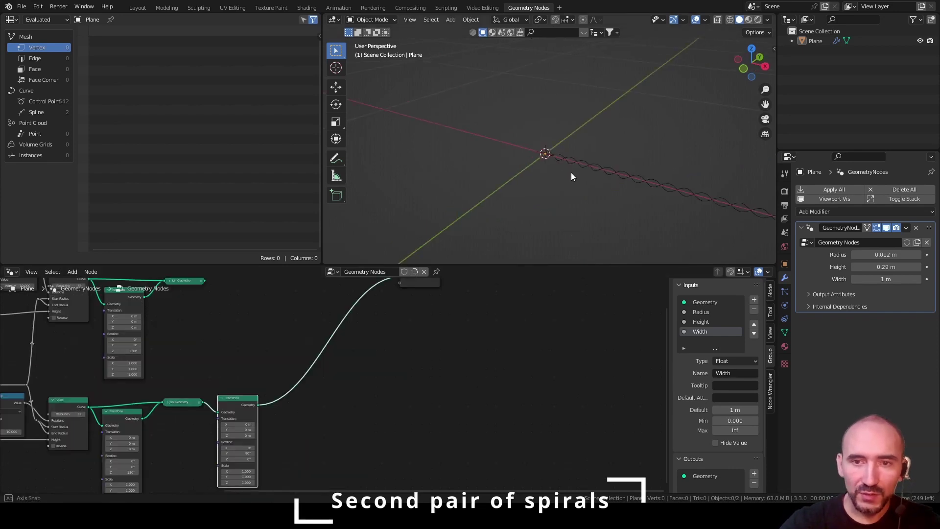
middle_click_drag(571, 174, 606, 195)
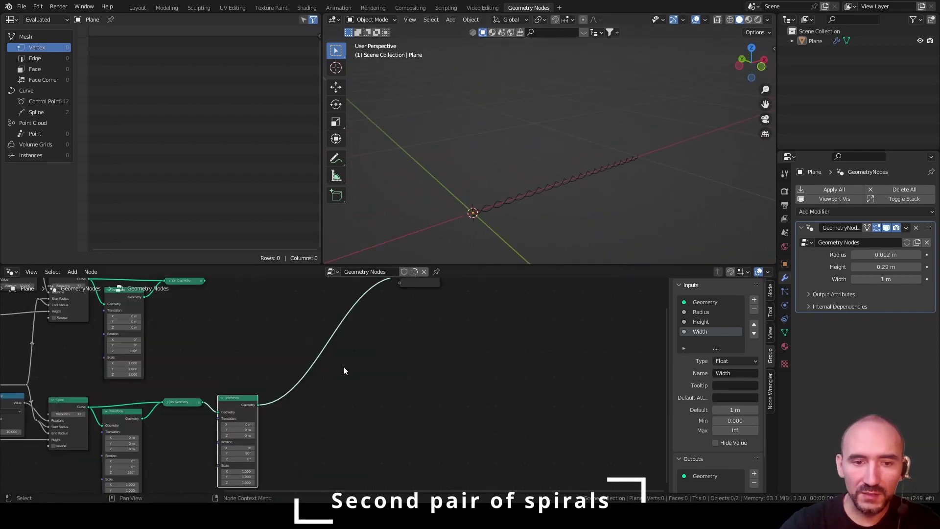
left_click(200, 367, "alt+shift")
left_click(242, 463, "ctrl+shift")
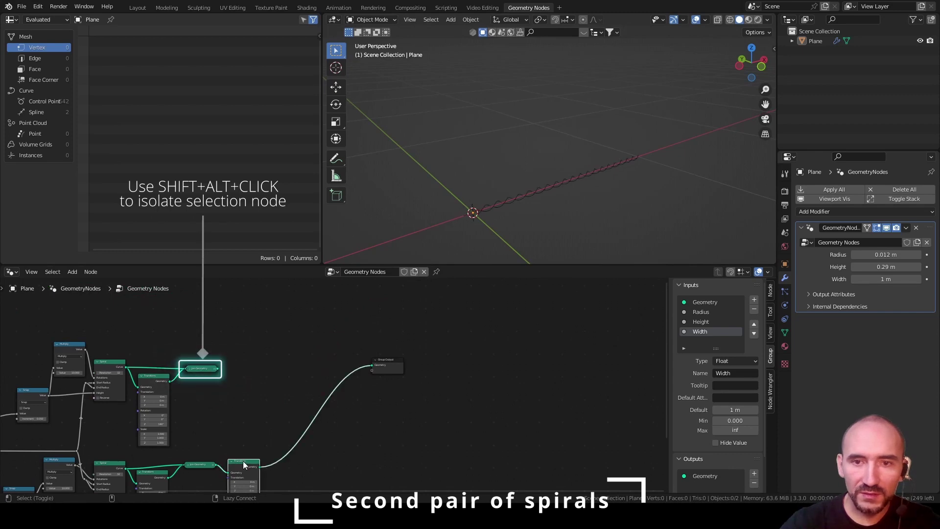
Set the modifier's Height to 1 m and save the file
left_click(867, 266)
type("1")
key("Return")
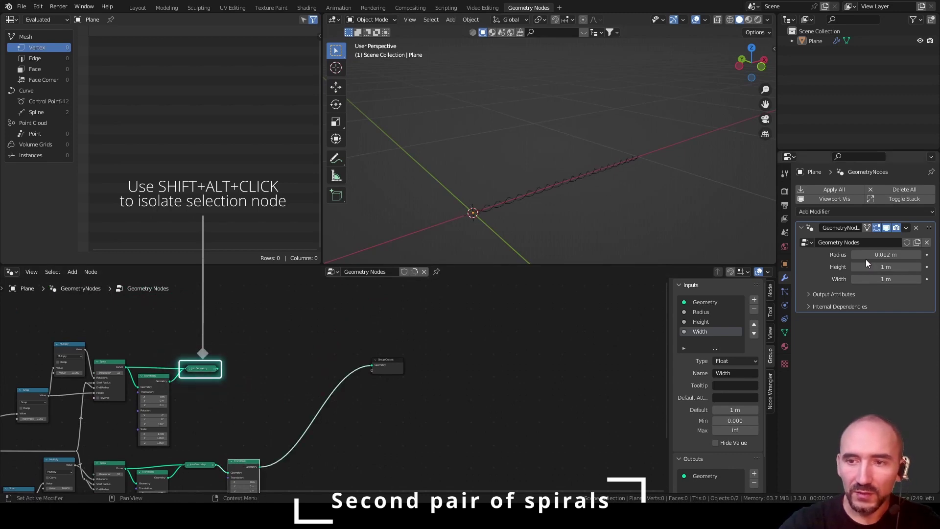
left_click(454, 347)
key("ctrl+s")
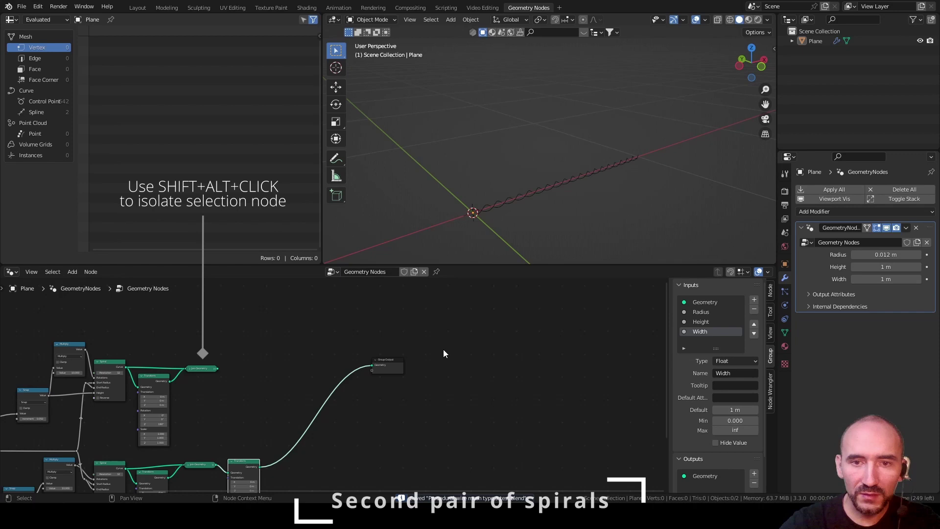
Move the Group Output aside and add a Curve Line node above the spiral branches
left_click_drag(402, 361, 532, 415)
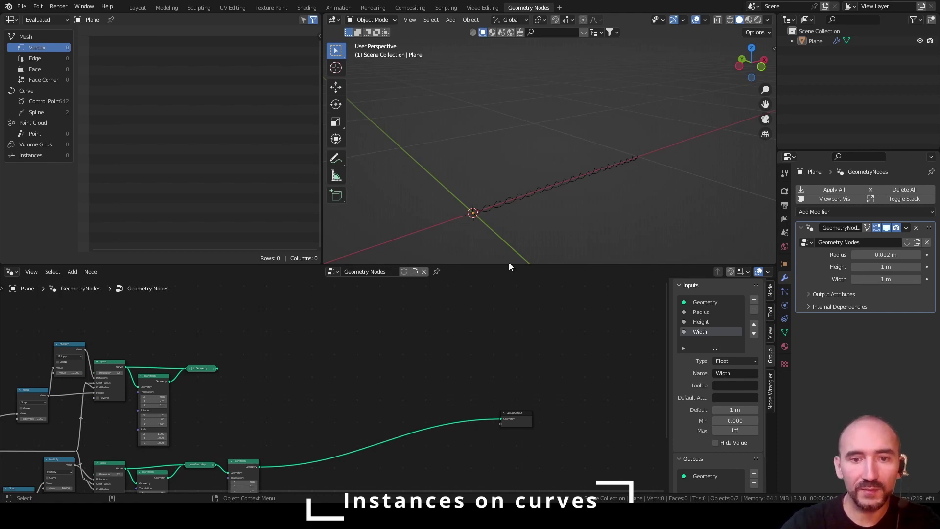
middle_click_drag(337, 355, 373, 327)
key("F3")
type("curve")
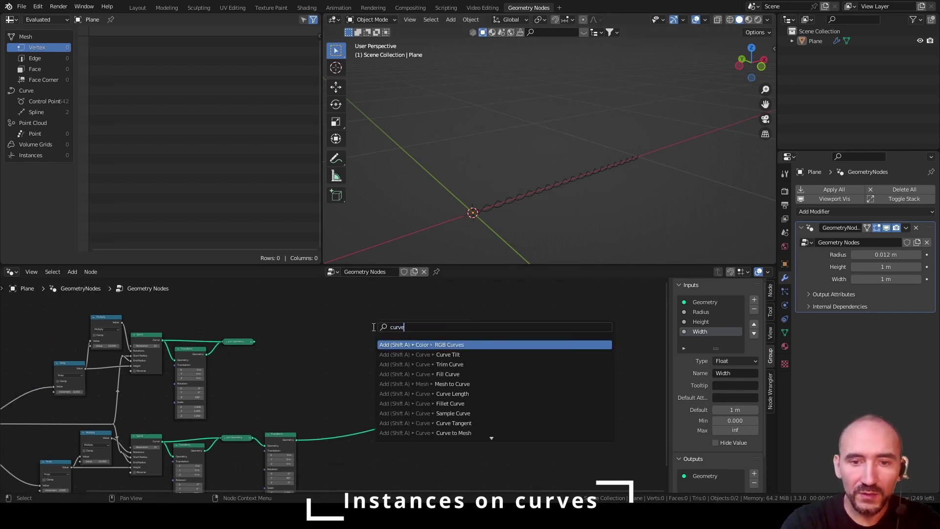
key("Return")
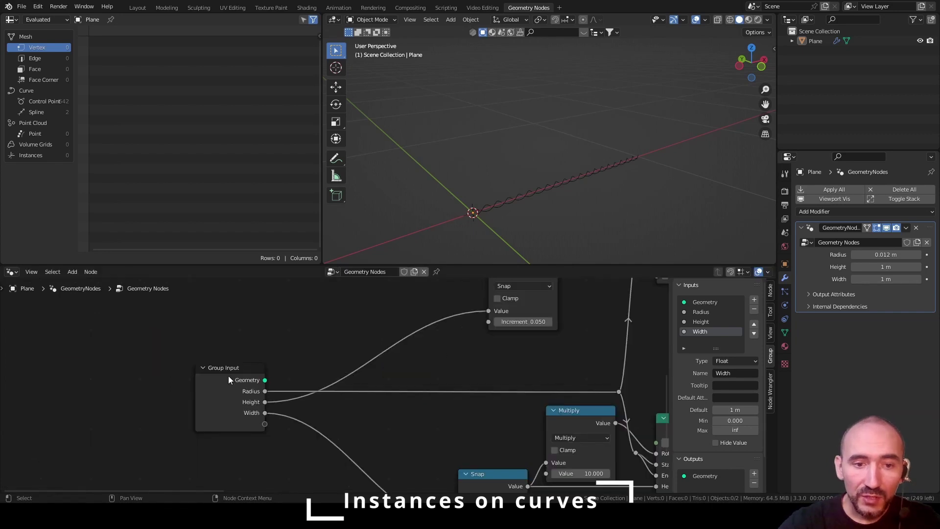
Duplicate the Group Input node and place the copy ahead of the Curve Line node
left_click(228, 376)
key("shift+d")
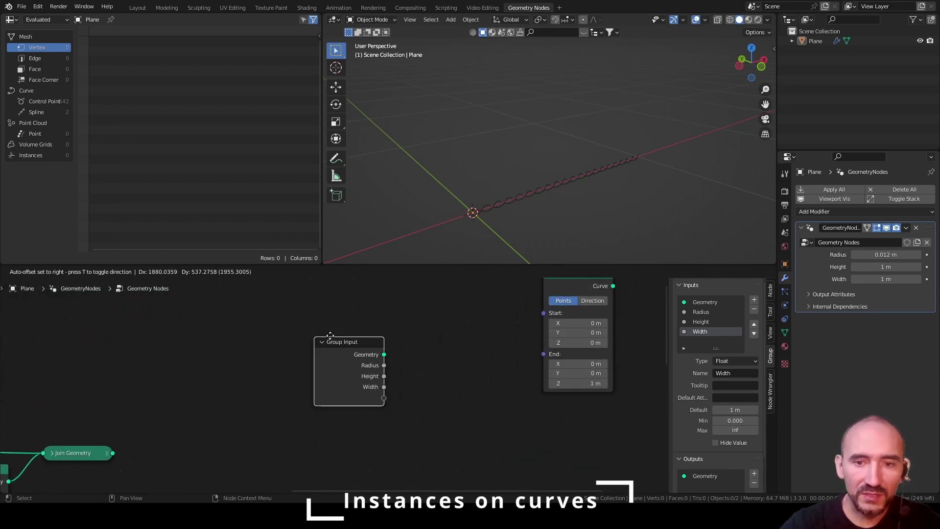
left_click(320, 321)
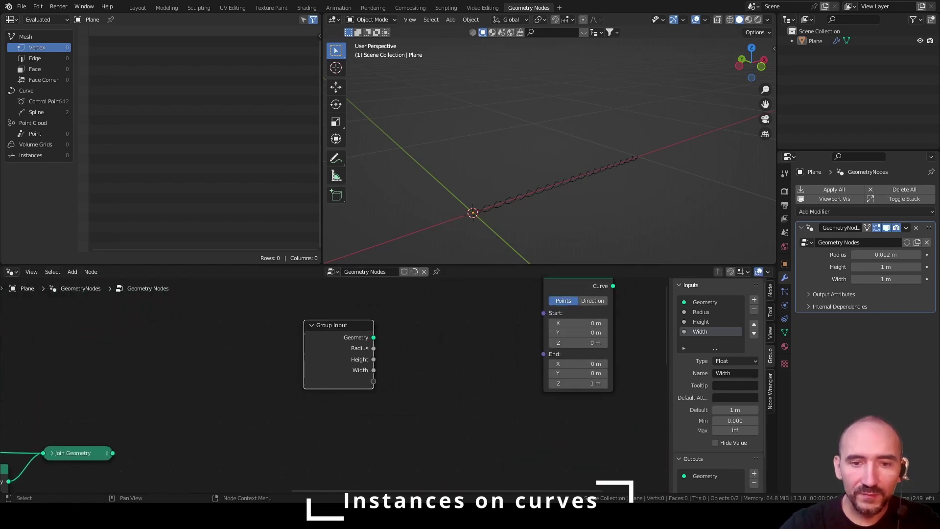
key("g")
left_click(348, 361)
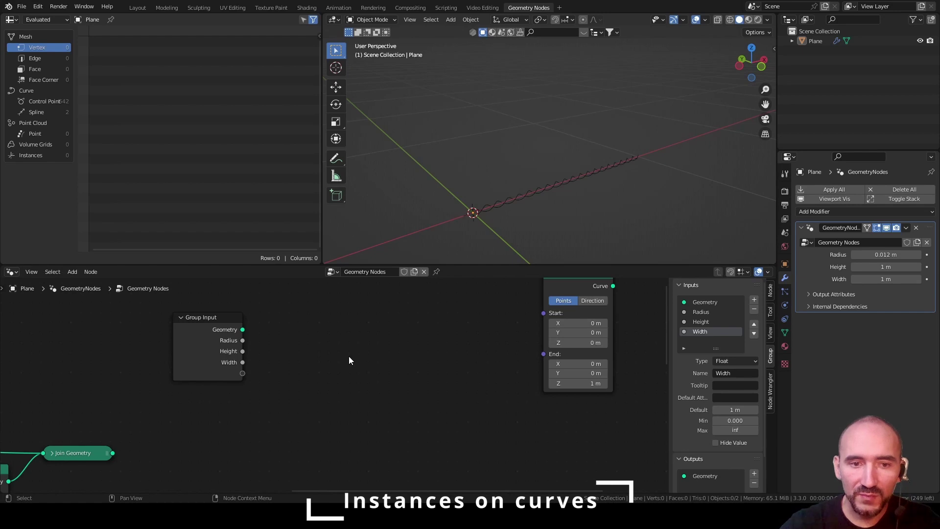
Place a copy of the 0.050-increment Snap node beside the duplicated Group Input and link Width to its Value
scroll(348, 365, "down", 10)
middle_click_drag(114, 461, 365, 370)
scroll(336, 382, "up", 5)
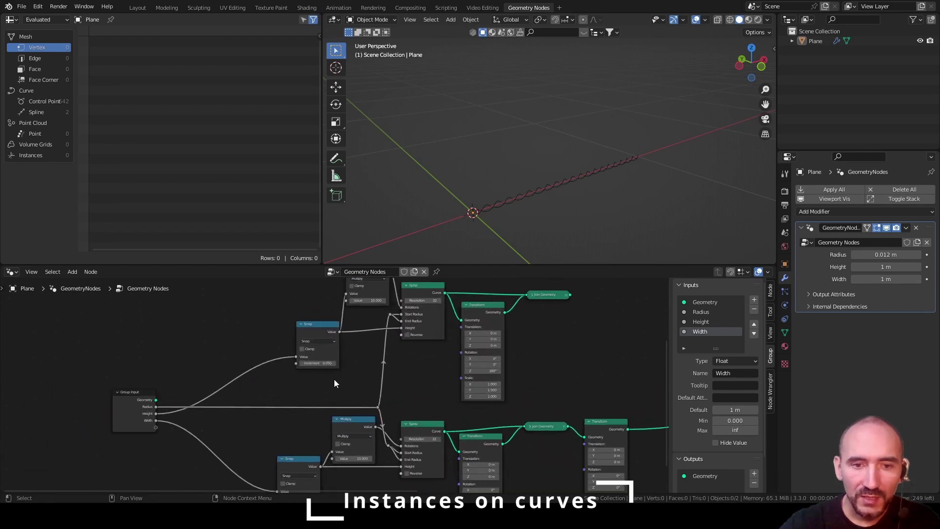
scroll(334, 379, "up", 2)
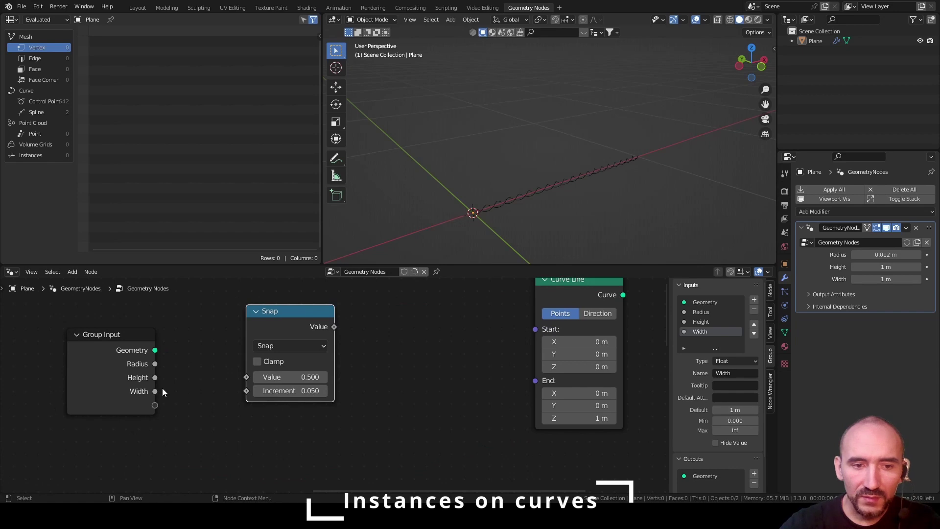
left_click_drag(156, 391, 247, 377)
Add a Combine XYZ node, linking the Snap value to its X and its Vector to the Curve Line's End
key("F3")
type("combin")
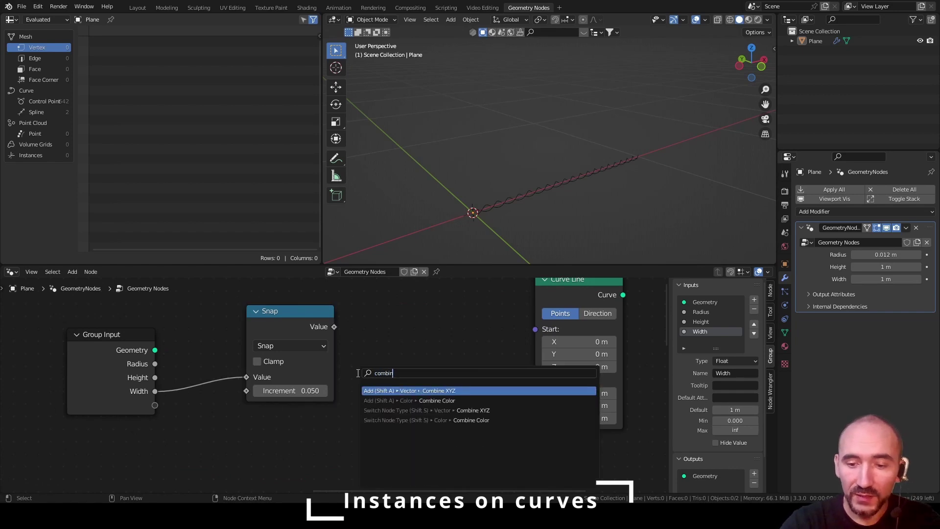
key("Return")
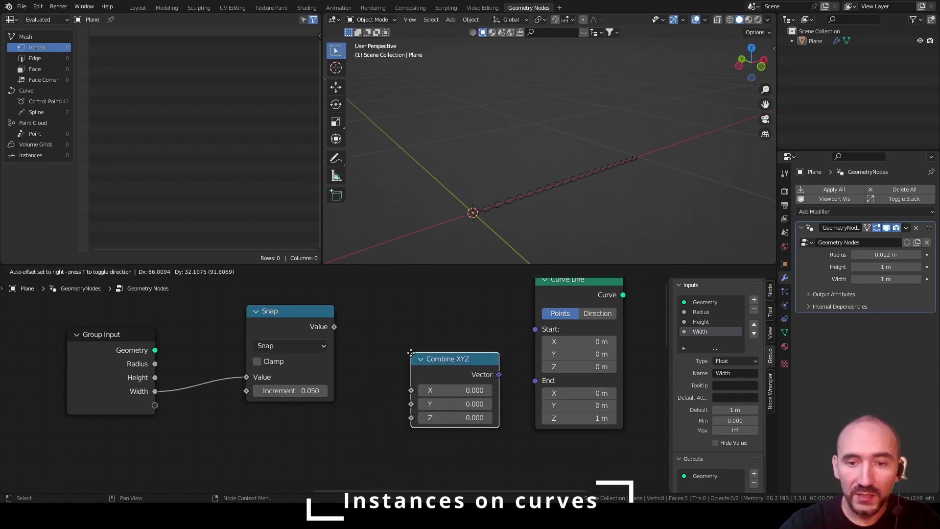
left_click(433, 350)
left_click_drag(516, 366, 536, 381)
left_click_drag(334, 326, 429, 381)
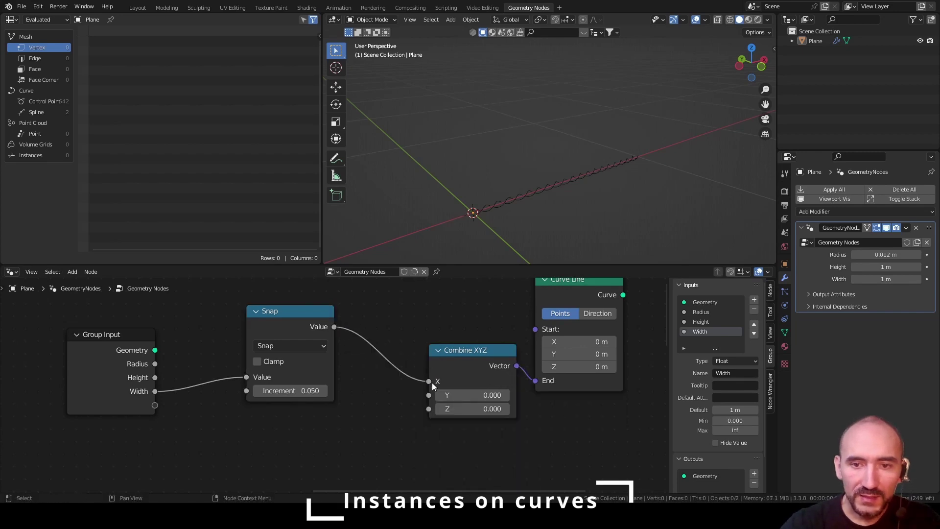
Preview the Curve Line through the Group Output and move the Snap and Group Input nodes closer to Combine XYZ
scroll(432, 383, "down", 2)
left_click(517, 311)
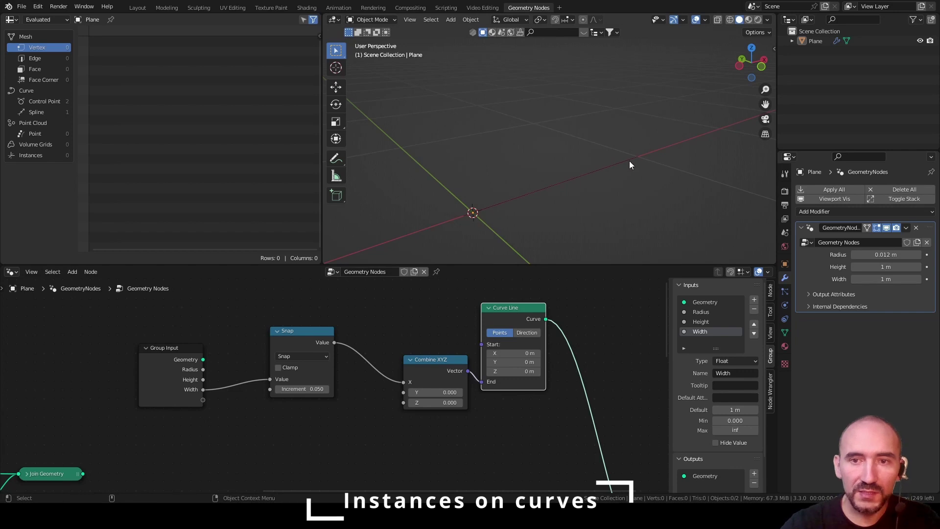
left_click_drag(286, 348, 333, 354)
left_click_drag(194, 362, 268, 357)
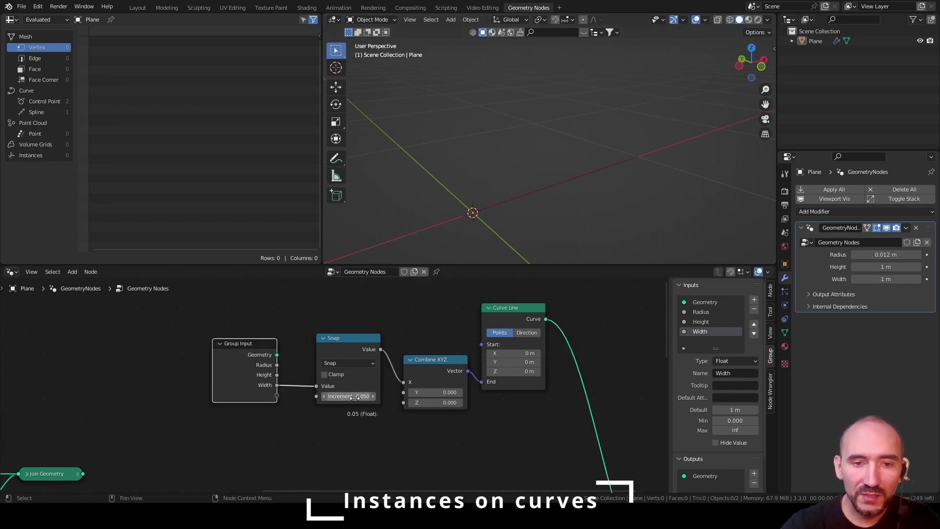
Insert an Instance on Points node after the Curve Line and link the first Join Geometry to its Instance input
scroll(355, 397, "down", 3)
key("F3")
type("insta")
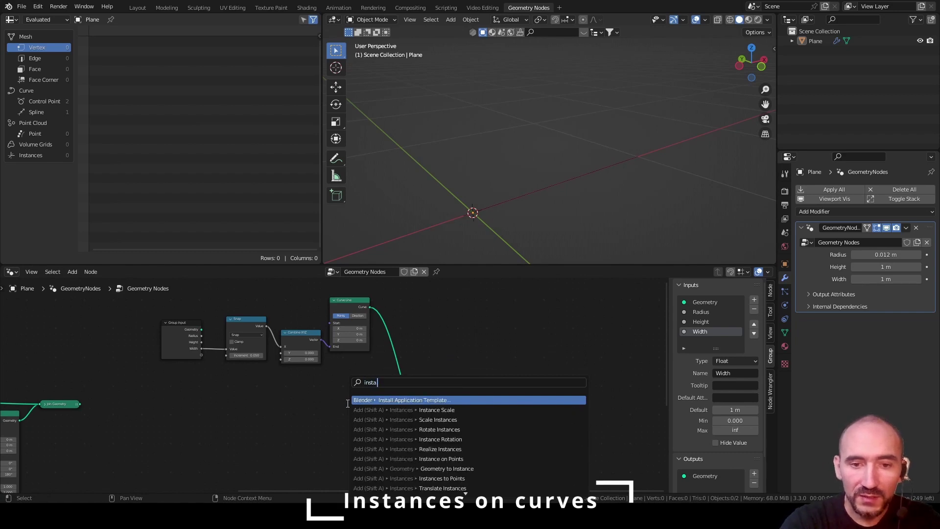
type(" poin")
key("Return")
left_click(366, 355)
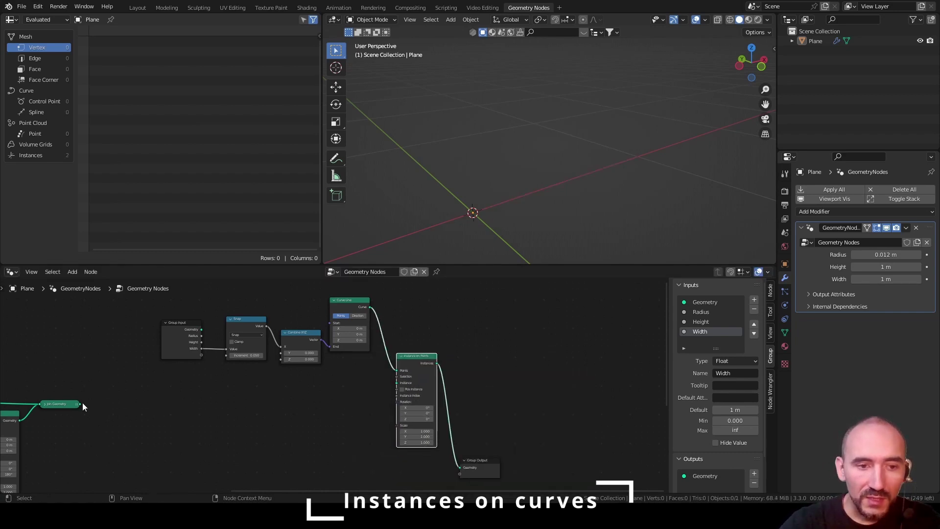
left_click_drag(80, 403, 398, 383)
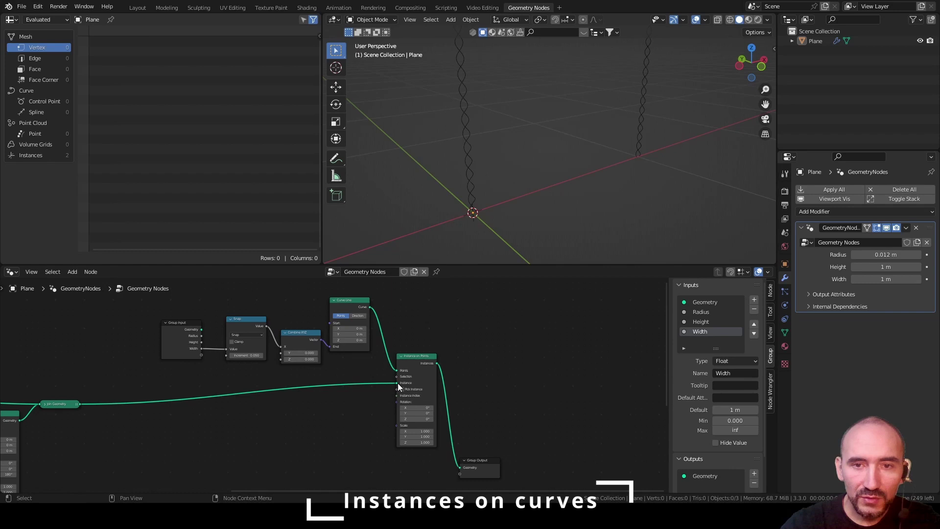
Make room in the node tree and insert a Resample Curve node between Curve Line and Instance on Points
scroll(338, 377, "up", 2)
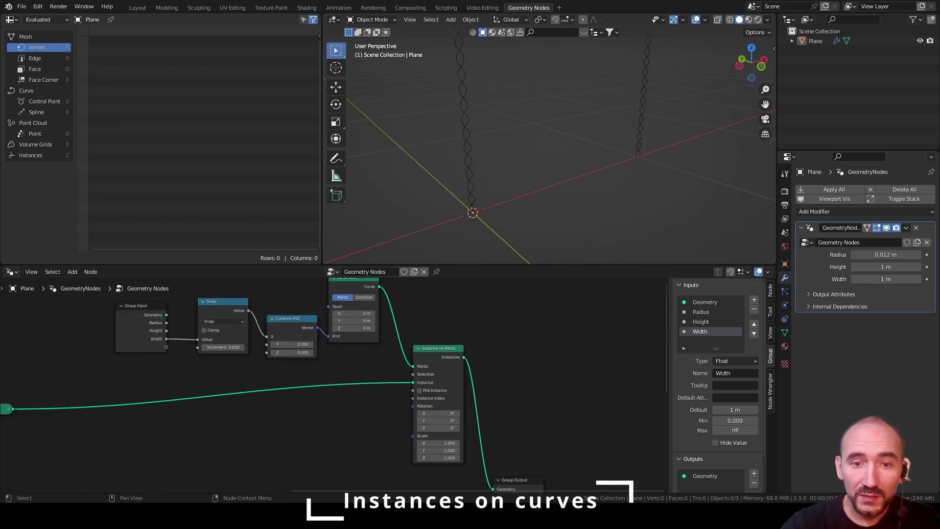
scroll(366, 372, "down", 1)
scroll(471, 372, "down", 2)
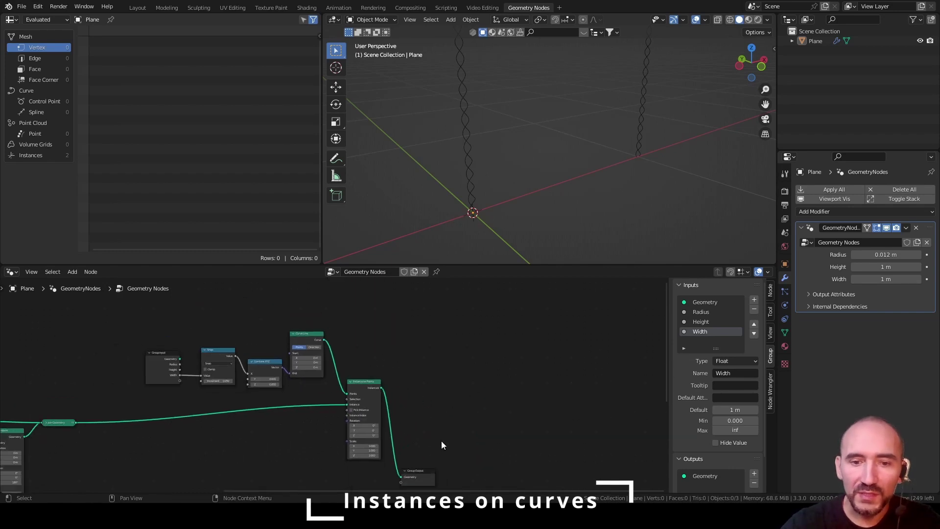
left_click_drag(424, 471, 510, 449)
left_click_drag(362, 382, 449, 392)
key("F3")
type("resa")
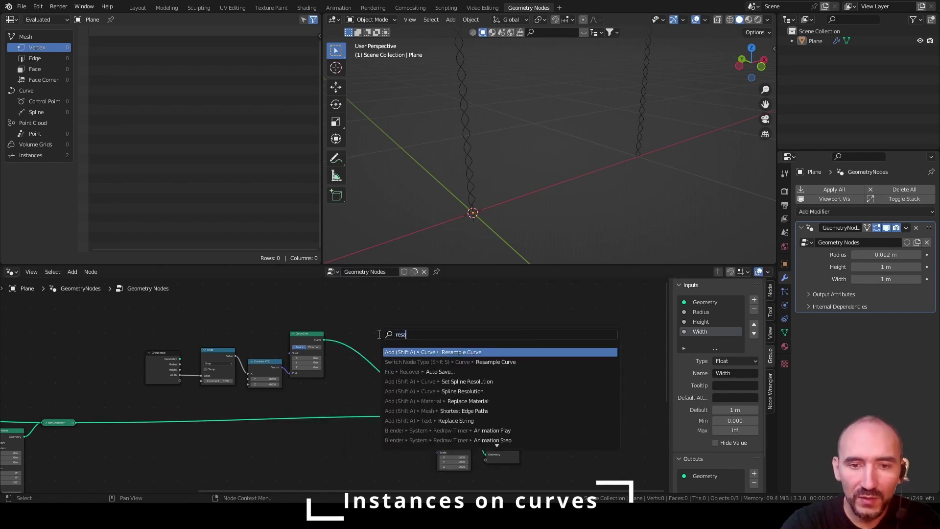
key("Return")
left_click(365, 373)
scroll(446, 375, "up", 4)
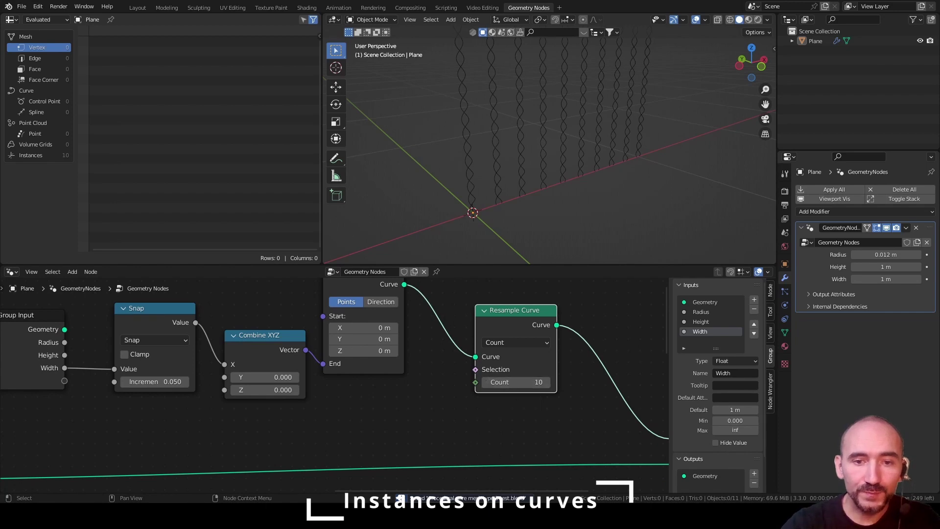
Switch the Resample Curve node to Length mode and set its length to 0.05 m
left_click(507, 343)
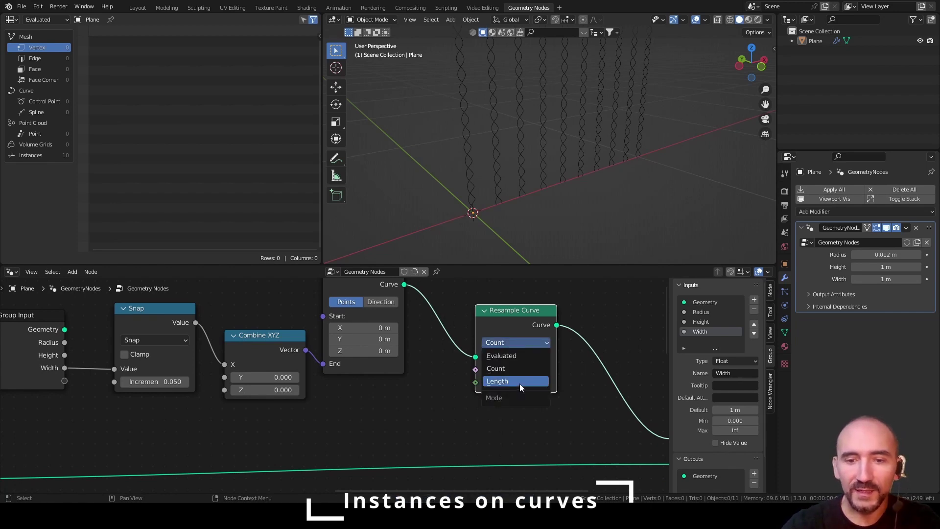
left_click(519, 382)
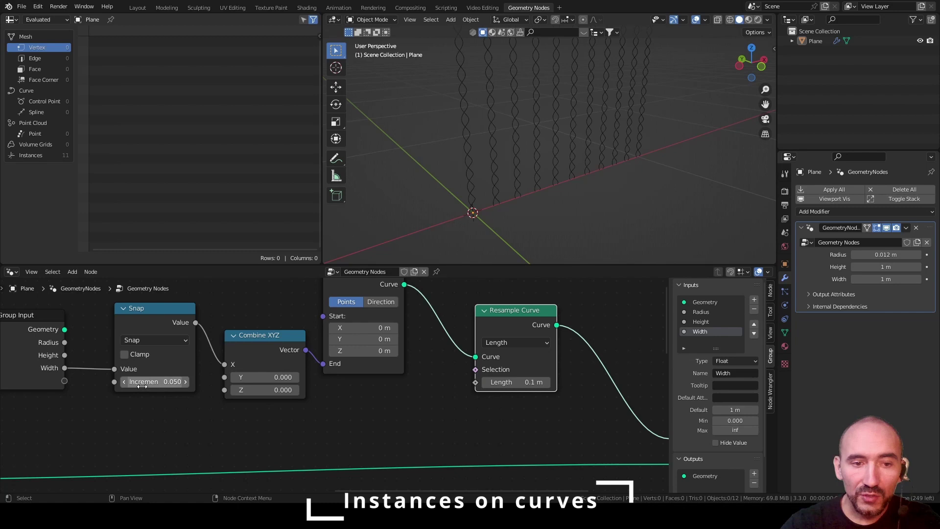
left_click(156, 418)
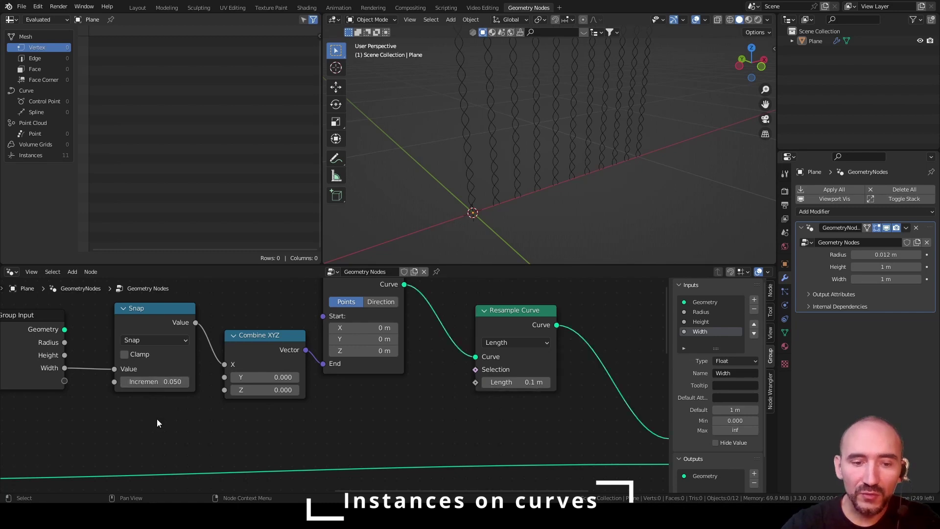
left_click(499, 382)
type("0.05")
key("Return")
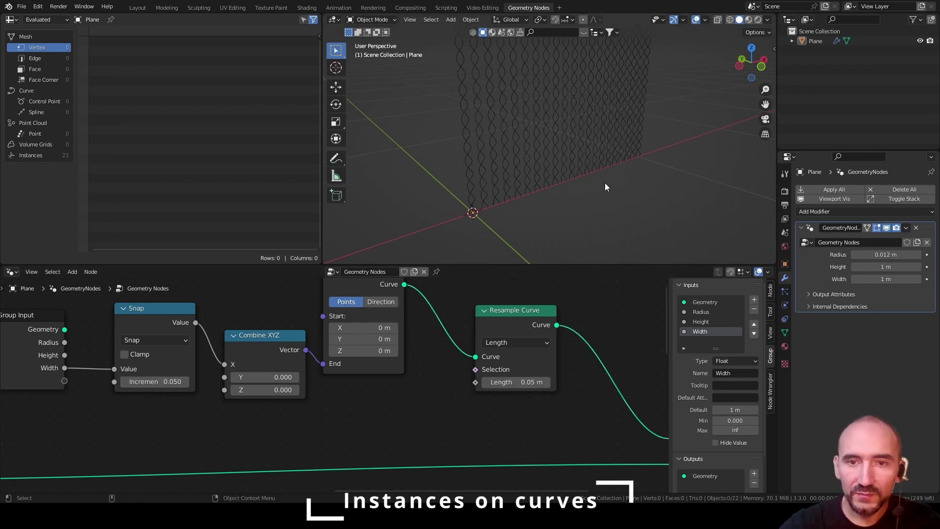
scroll(525, 175, "up", 5)
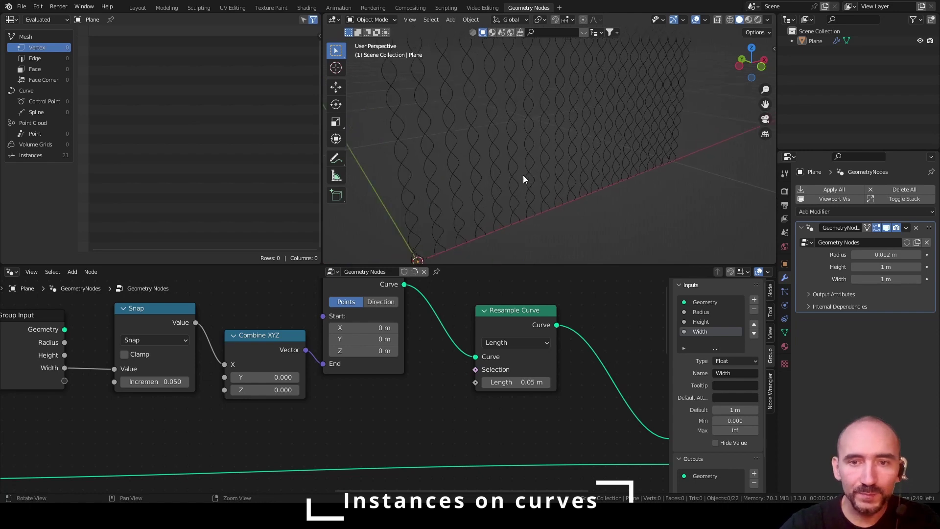
Duplicate the chain from Group Input through Resample Curve and place the copy below the original
scroll(452, 367, "down", 6)
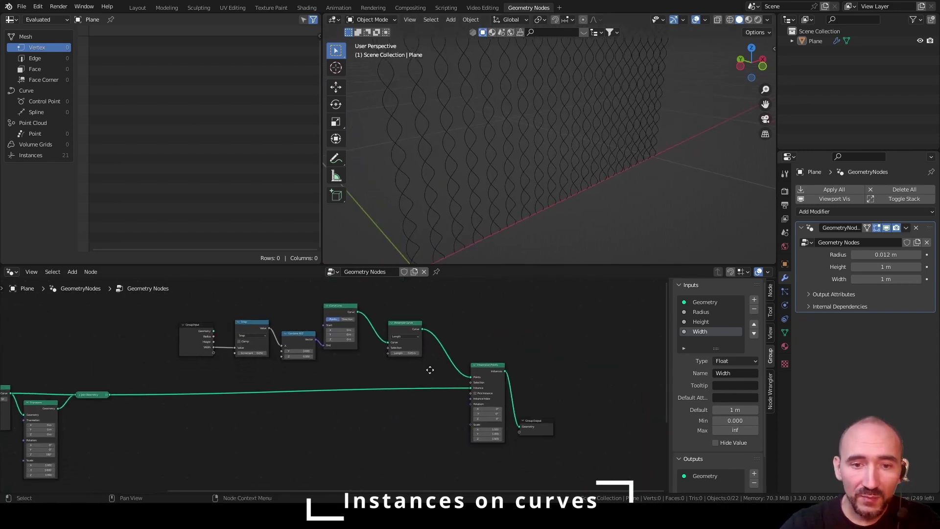
left_click_drag(216, 282, 407, 325)
key("shift+d")
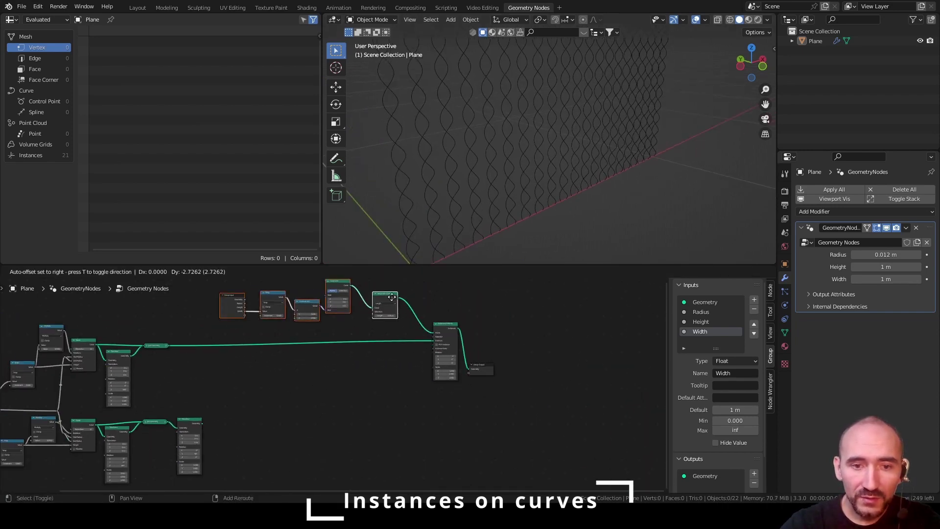
left_click(395, 391)
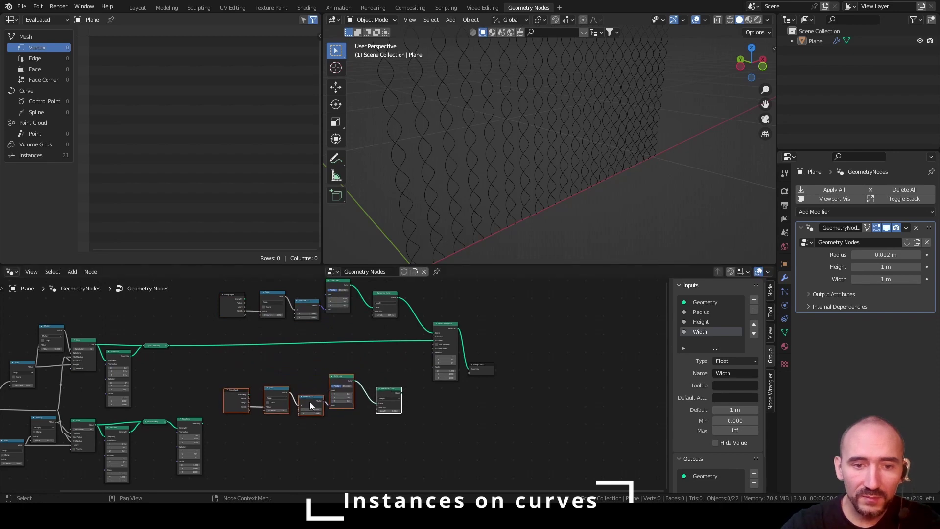
scroll(412, 354, "up", 5)
left_click(295, 445)
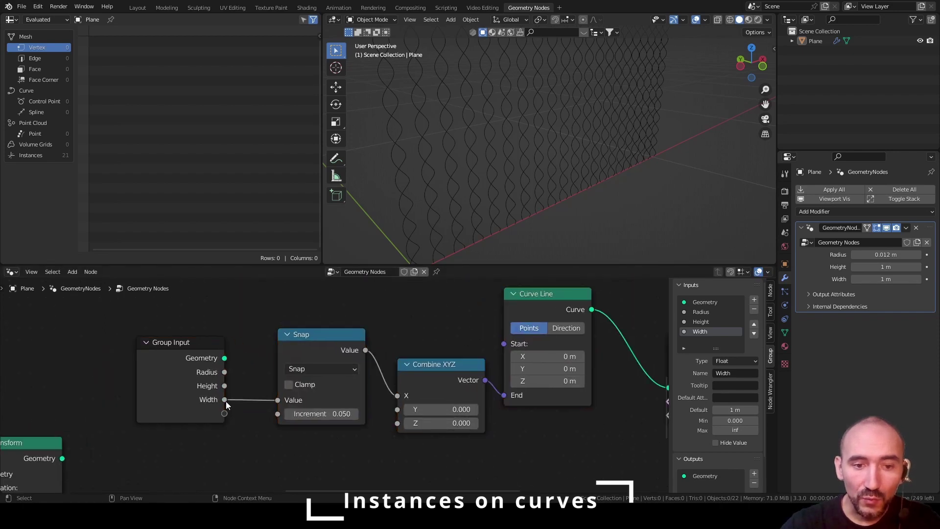
In the duplicated chain, drive Snap from Height and reroute its result from X to Z of Combine XYZ
left_click_drag(224, 387, 271, 407)
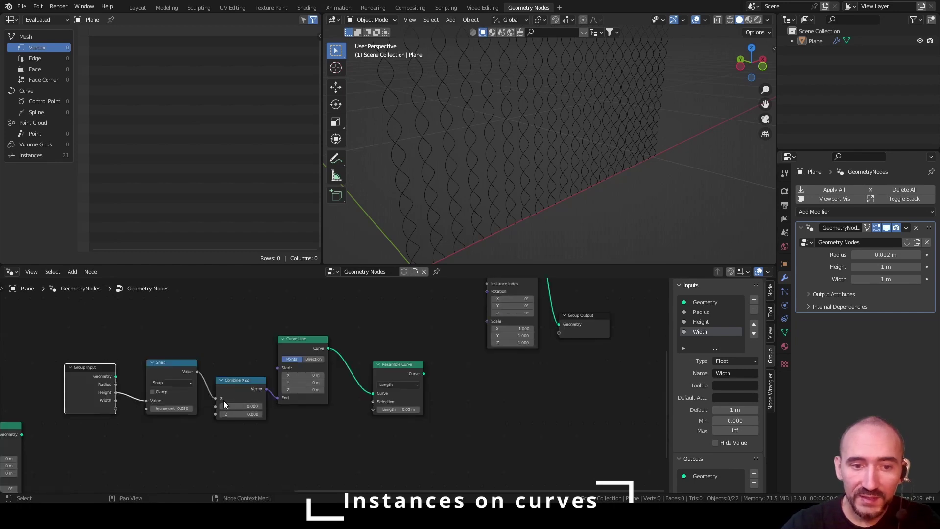
right_click_drag(211, 361, 201, 382, "ctrl")
left_click_drag(197, 372, 216, 415)
scroll(504, 180, "down", 4)
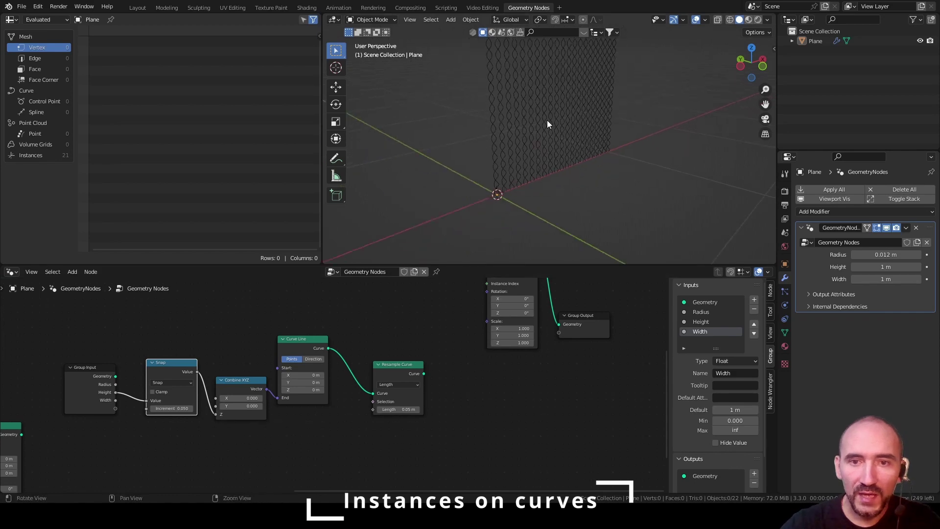
middle_click_drag(548, 120, 516, 166, "shift")
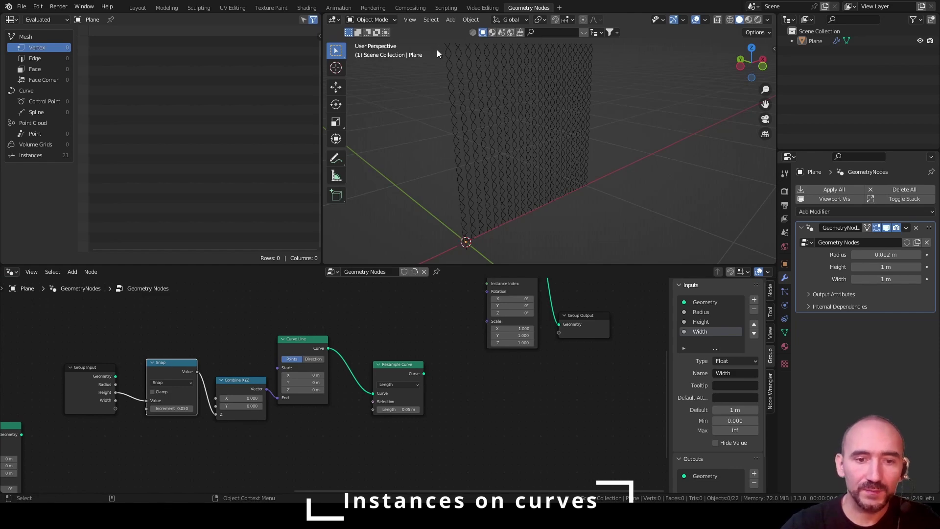
Duplicate the Instance on Points node, linking the copied Resample Curve to its Points and the rotated spirals' Transform to its Instance input
scroll(450, 298, "down", 3)
key("shift+d")
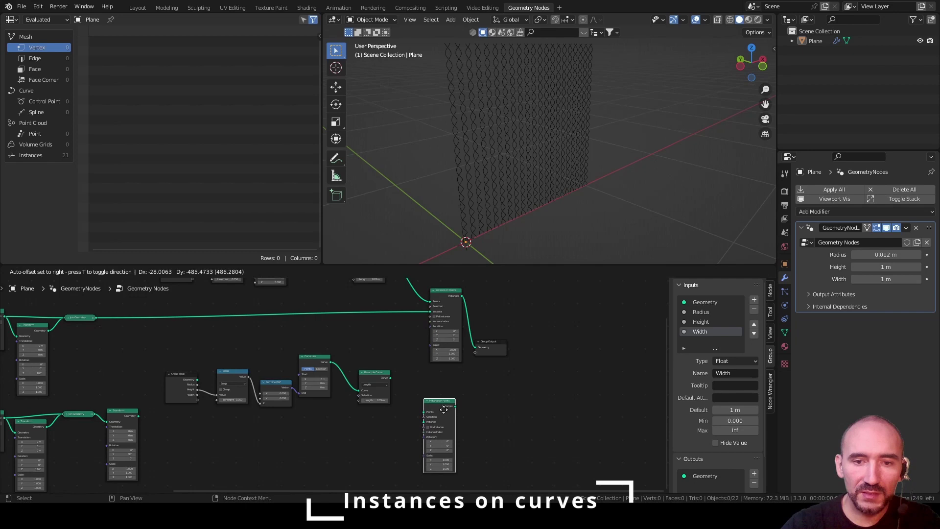
left_click(444, 411)
middle_click_drag(440, 409, 446, 351)
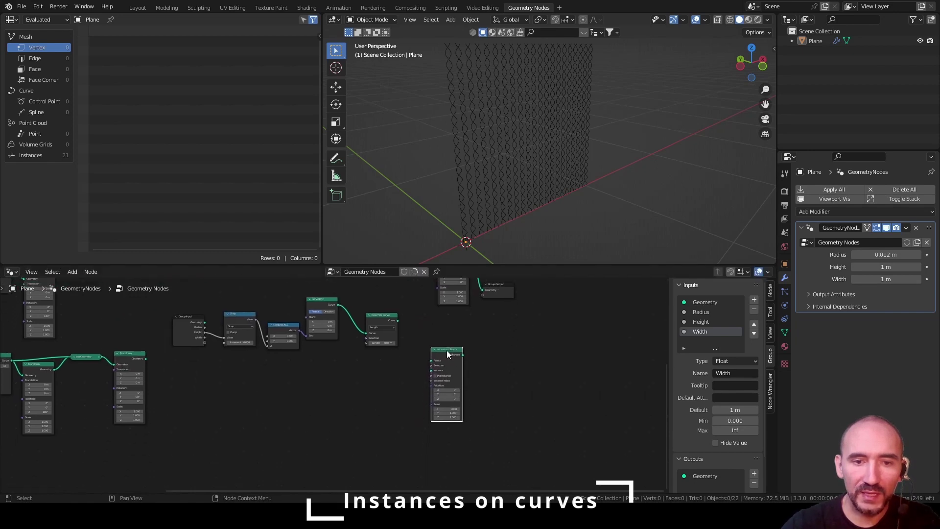
scroll(447, 351, "up", 2)
left_click_drag(421, 297, 466, 352)
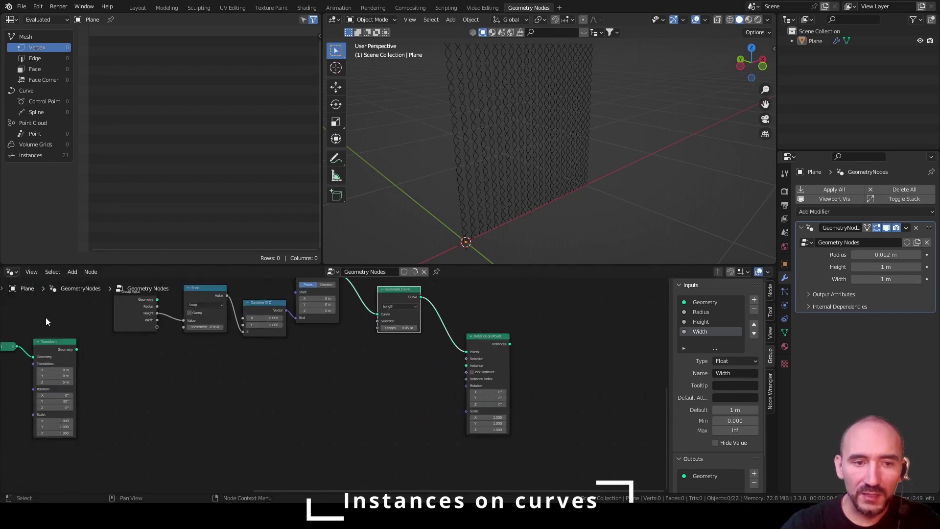
left_click_drag(77, 349, 467, 365)
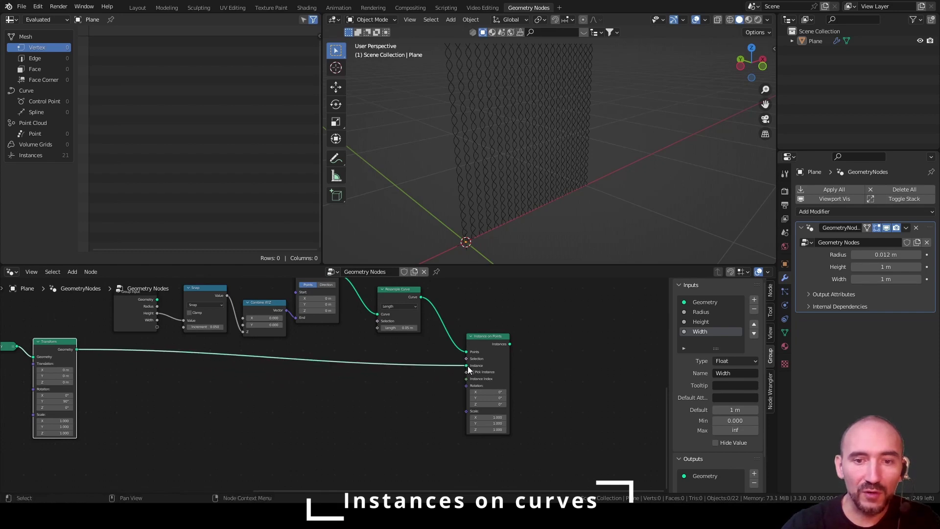
Preview the second Instance on Points through the Group Output and combine both Instance on Points nodes with a Join Geometry
middle_click_drag(550, 342, 283, 425)
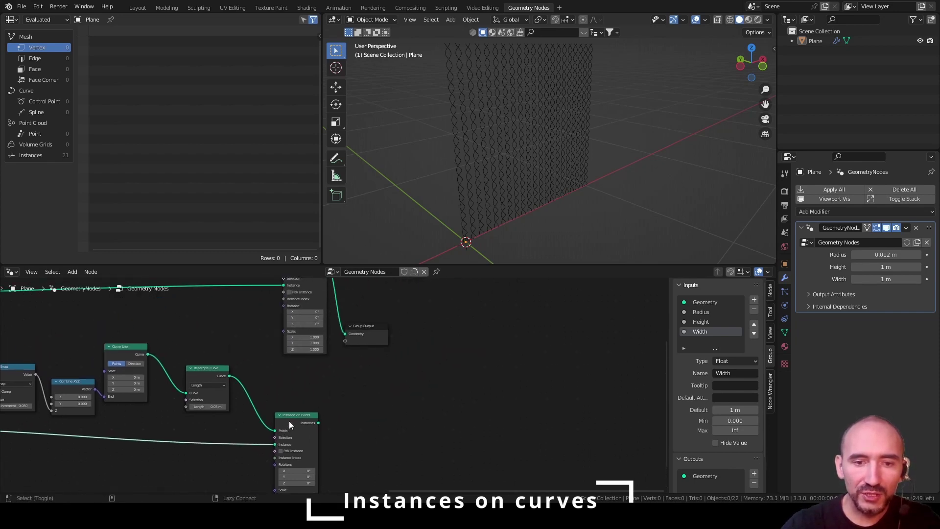
left_click(289, 421, "ctrl+shift")
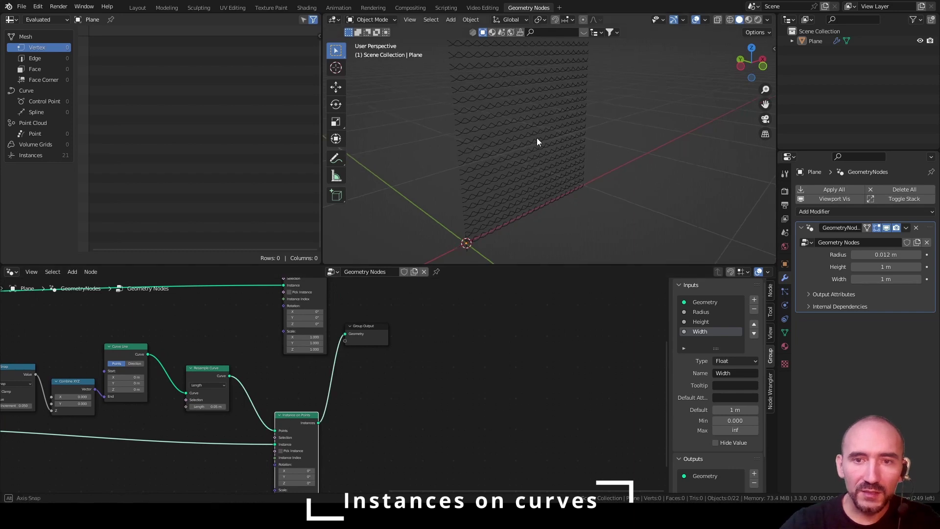
mouse_move(537, 137)
middle_mouse_down()
mouse_move(566, 136)
mouse_move(509, 139)
mouse_move(561, 138)
mouse_move(550, 142)
middle_mouse_up()
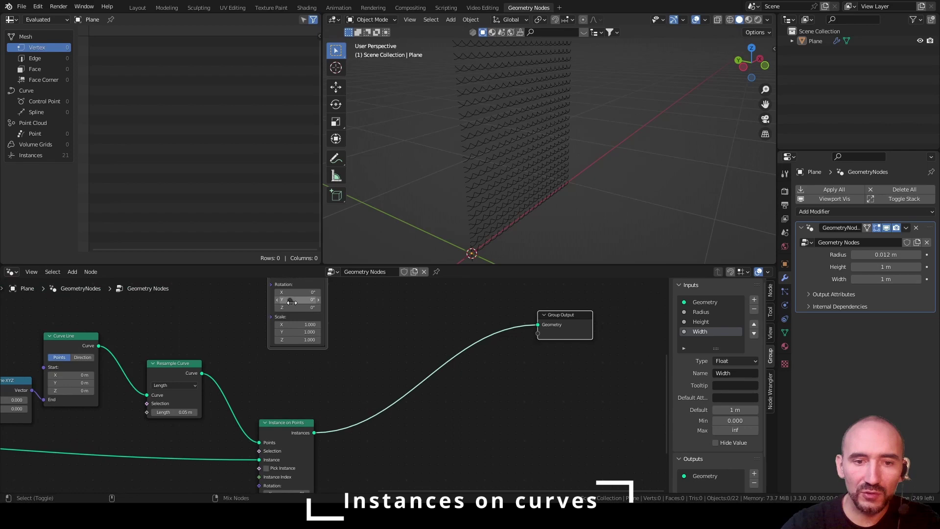
right_click_drag(292, 303, 280, 435, "ctrl+shift")
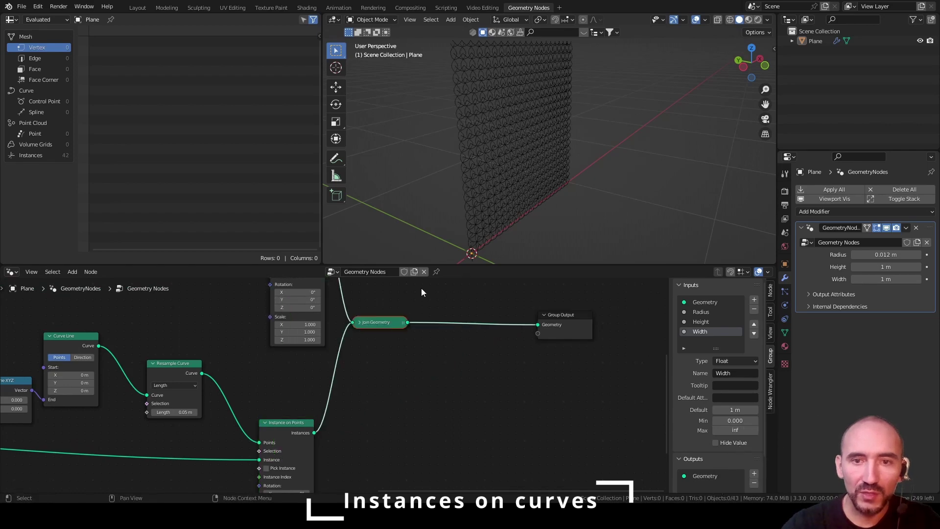
scroll(484, 198, "up", 5)
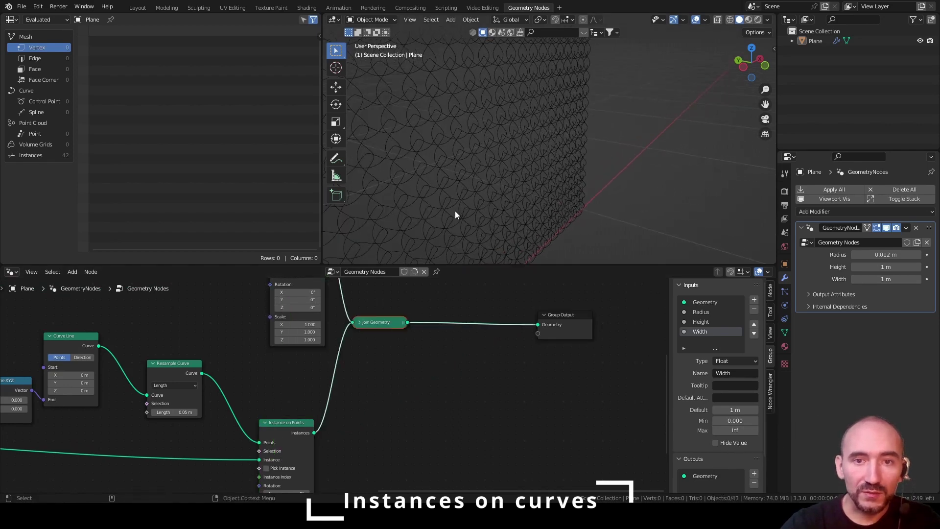
middle_click_drag(454, 211, 543, 154)
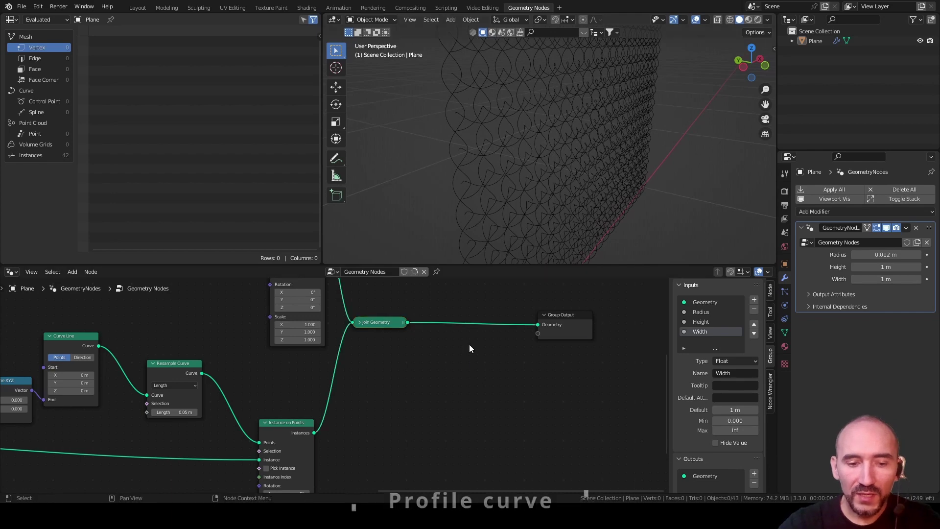
Insert a Curve to Mesh node between the final Join Geometry and the Group Output
key("F3")
type("curve to me")
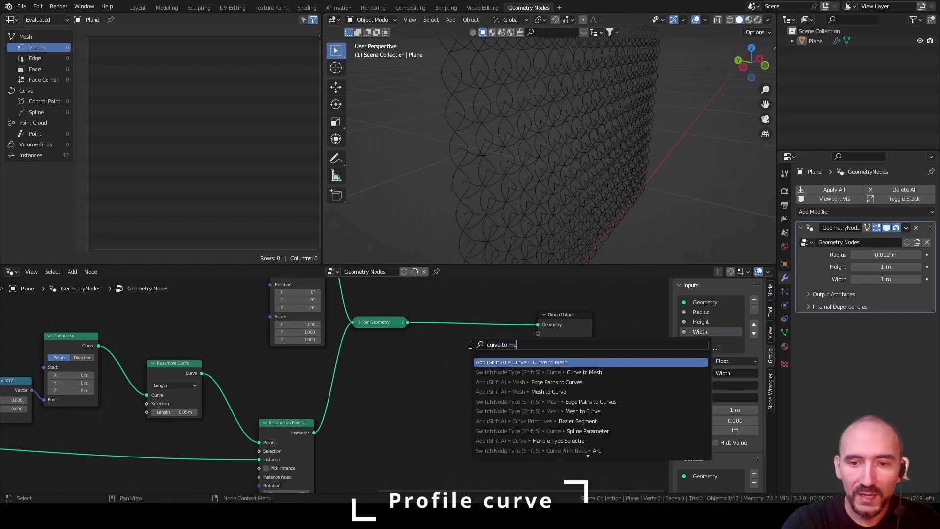
key("Return")
left_click(477, 303)
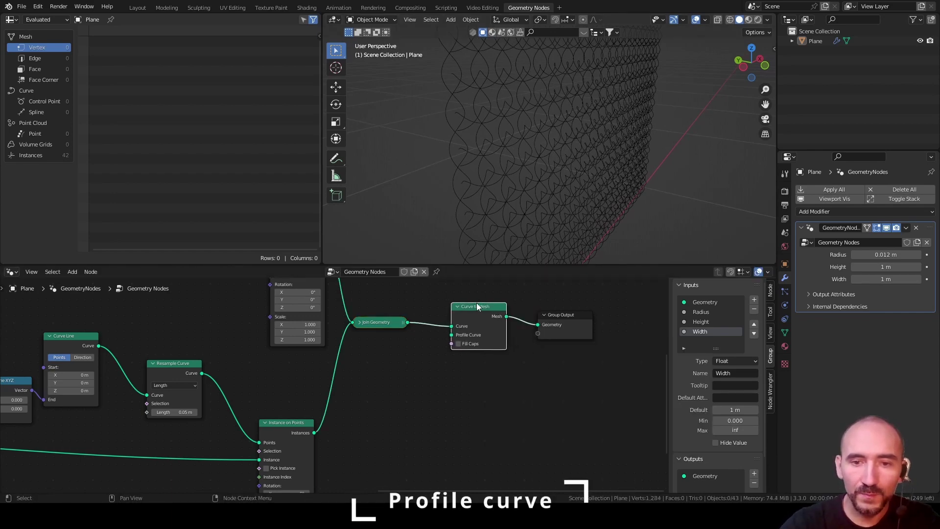
Add a Curve Circle as the Profile Curve of Curve to Mesh and enable Fill Caps
key("F3")
type("circle")
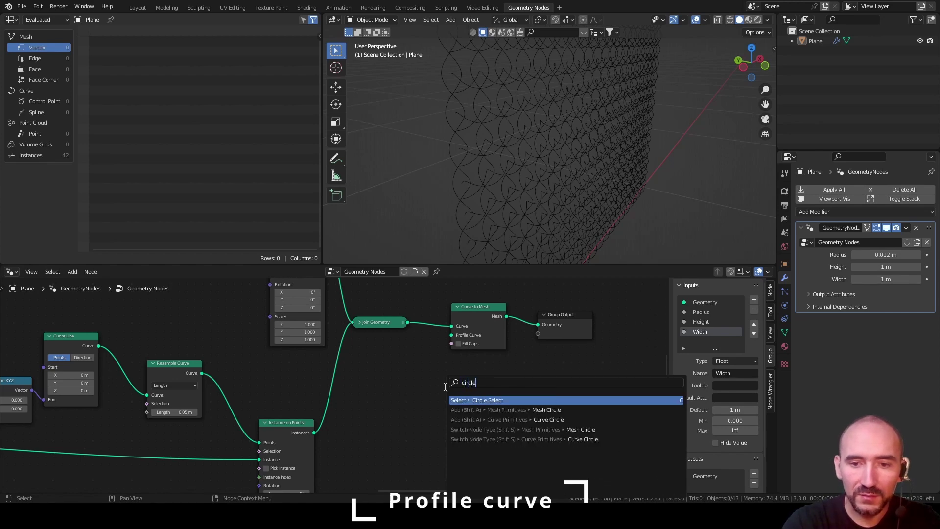
left_click(465, 420)
left_click(358, 340)
left_click_drag(417, 355, 452, 335)
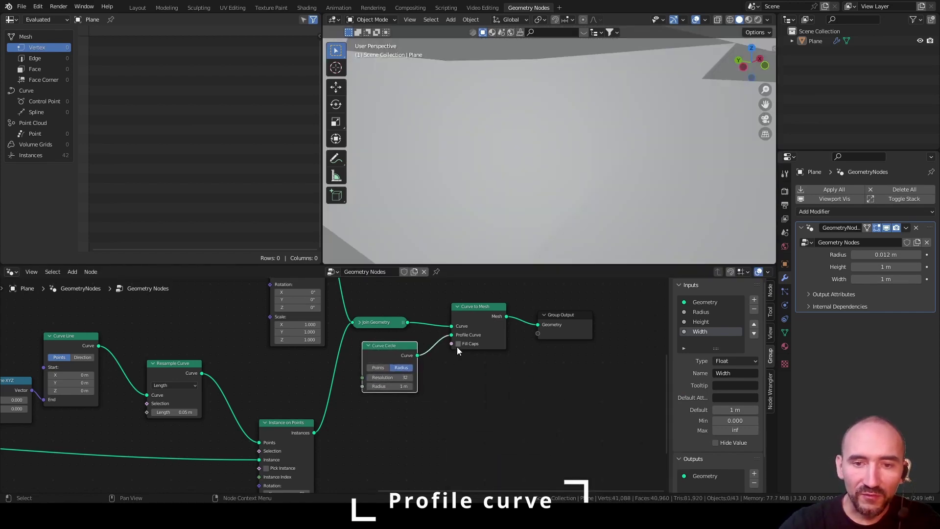
left_click(458, 344)
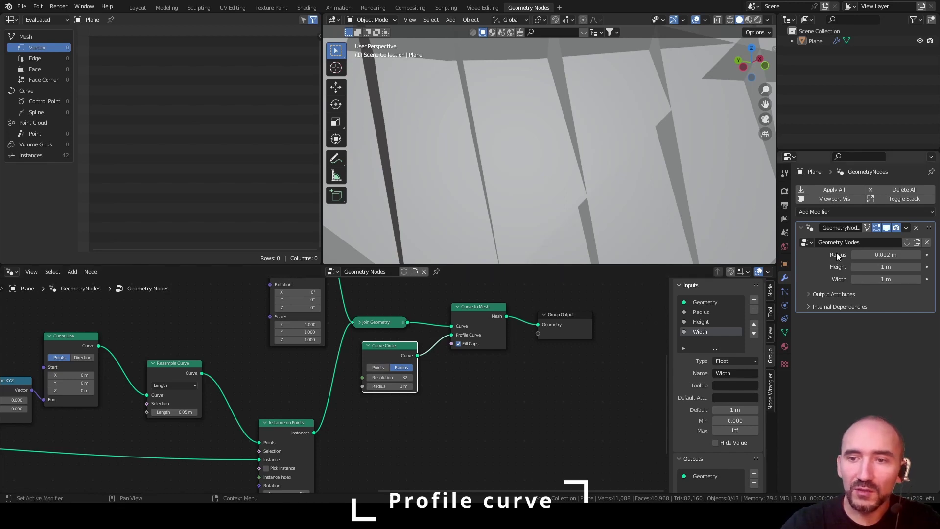
Make room before the Curve Circle and add a Group Input whose Radius drives the circle's radius
scroll(324, 397, "up", 6)
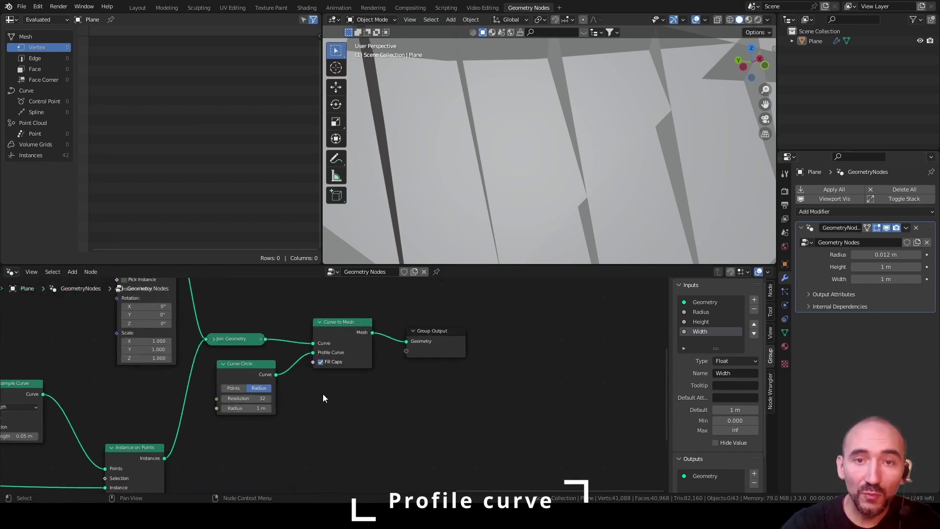
left_click_drag(240, 433, 628, 349)
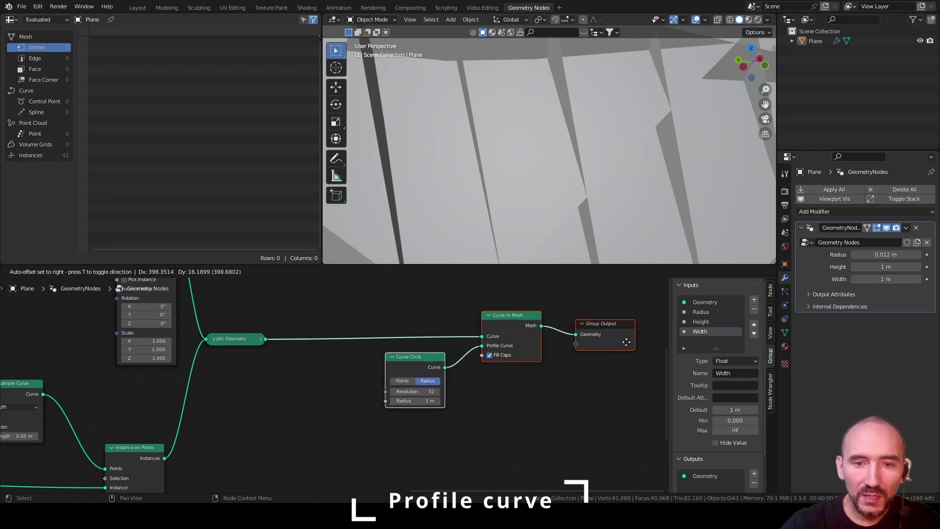
key("F3")
type("group in")
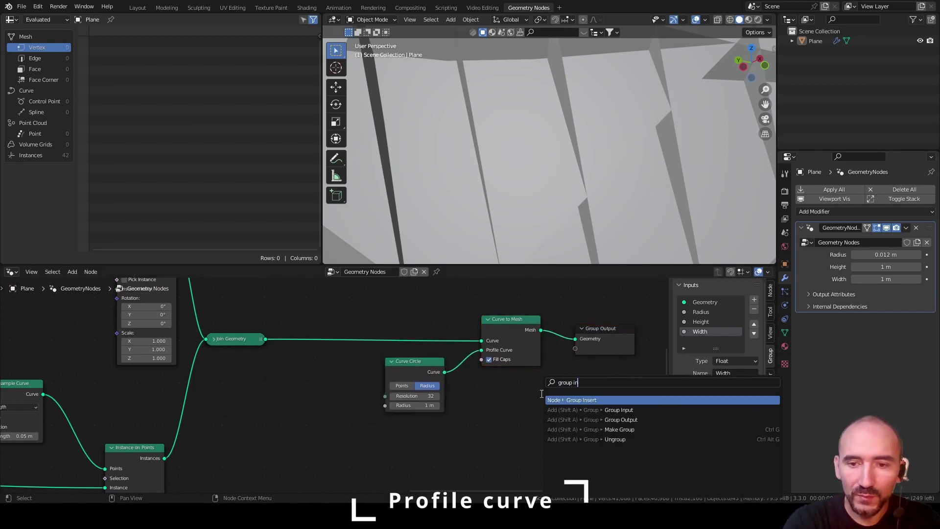
left_click(618, 410)
left_click_drag(358, 376, 383, 404)
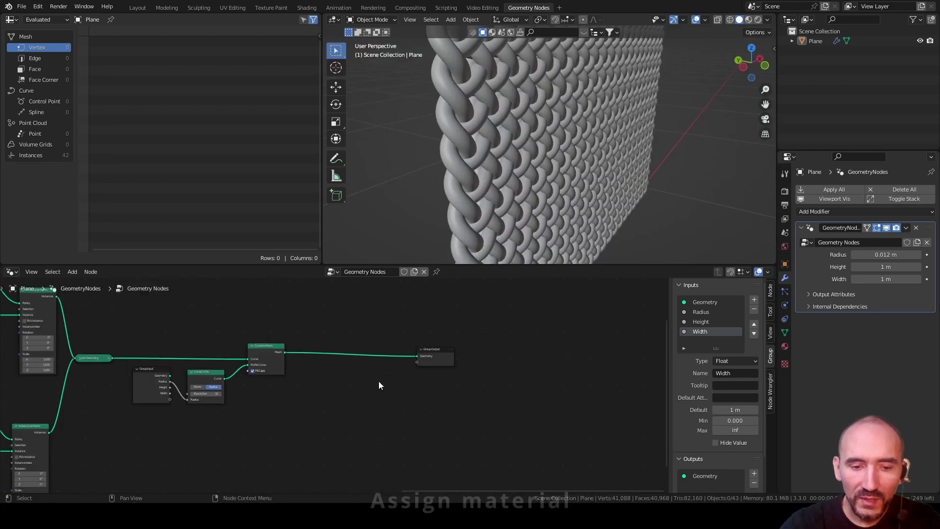
Insert a Set Material node between Curve to Mesh and the Group Output
key("F3")
type("set ma")
key("Return")
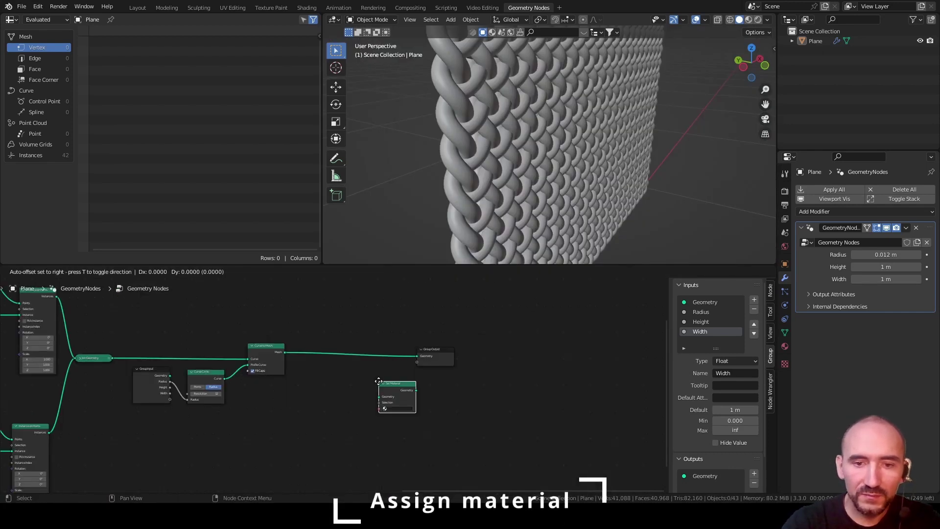
left_click(309, 347)
Create a material named Metal with Metallic 1.000 and assign it in the Set Material node
left_click(785, 346)
left_click(840, 233)
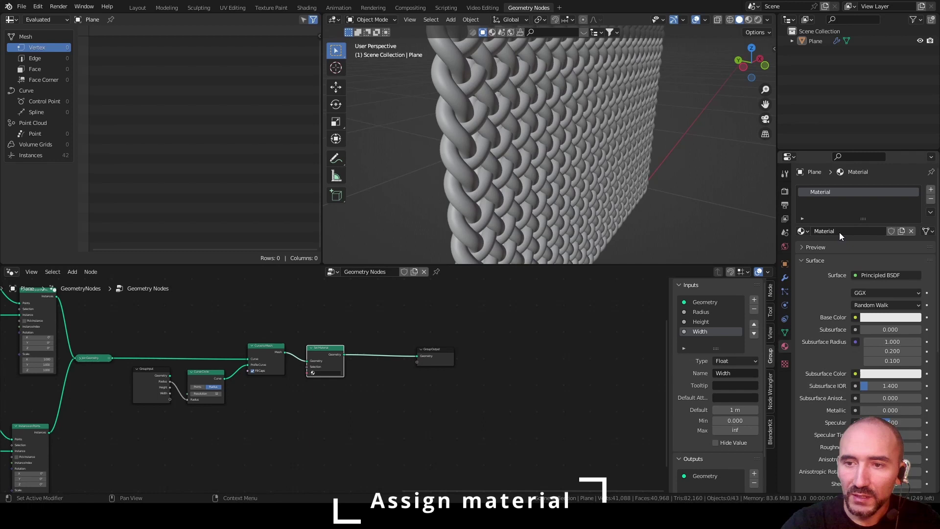
double_click(840, 232)
type("Metal")
key("Return")
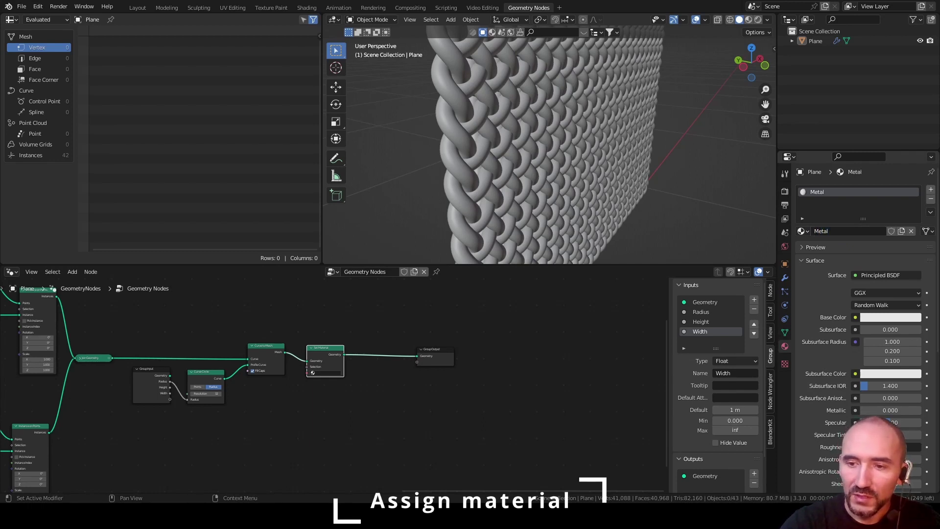
left_click_drag(865, 410, 922, 410)
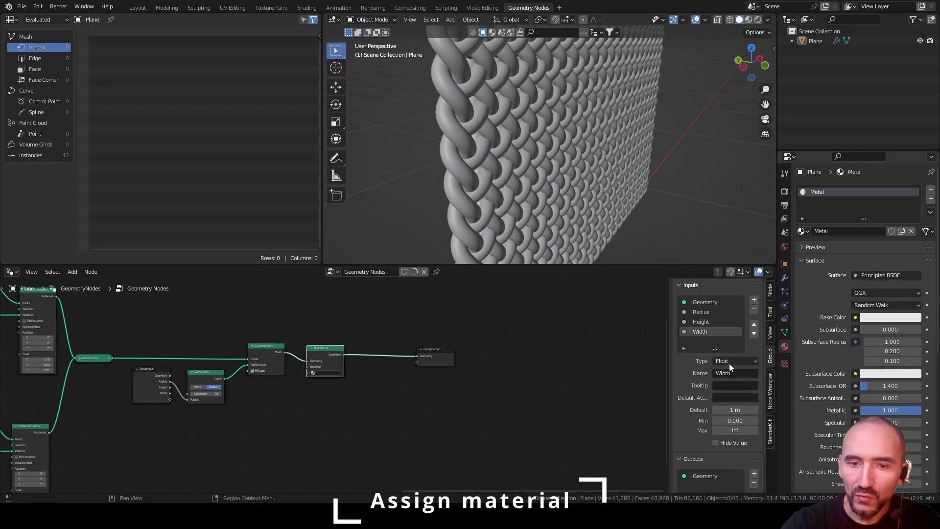
left_click(324, 372)
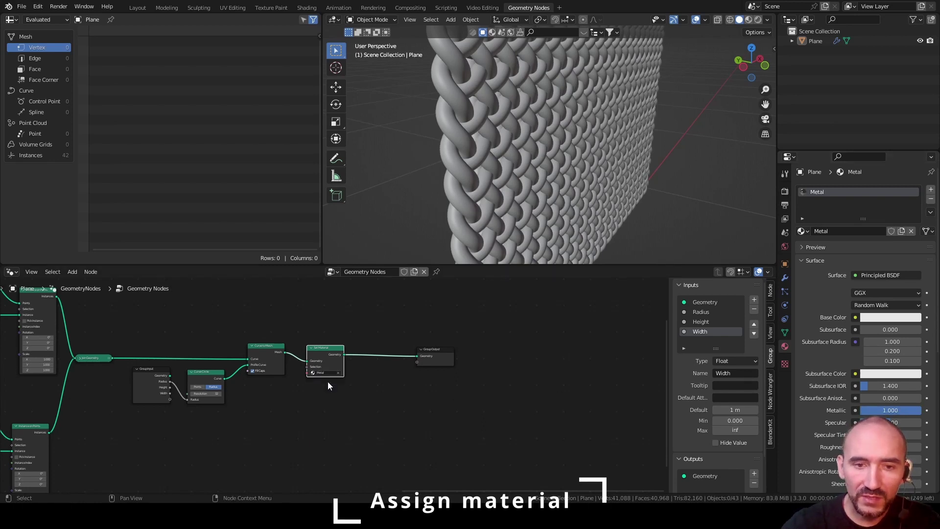
Set the modifier's Radius to 0.003 m and view the wire crossings up close
middle_click_drag(489, 195, 547, 159)
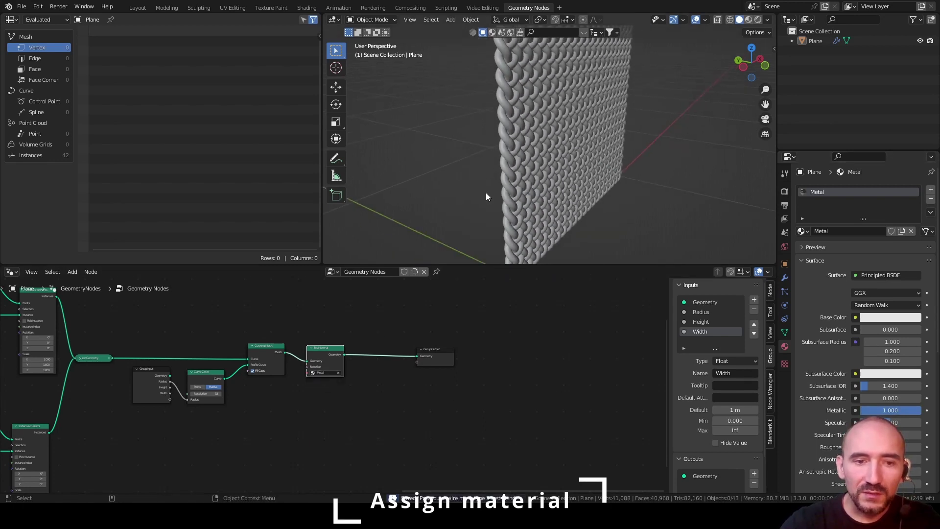
middle_click_drag(164, 349, 327, 353)
scroll(275, 338, "up", 4, "ctrl")
scroll(465, 359, "down", 3)
scroll(471, 359, "up", 1, "ctrl")
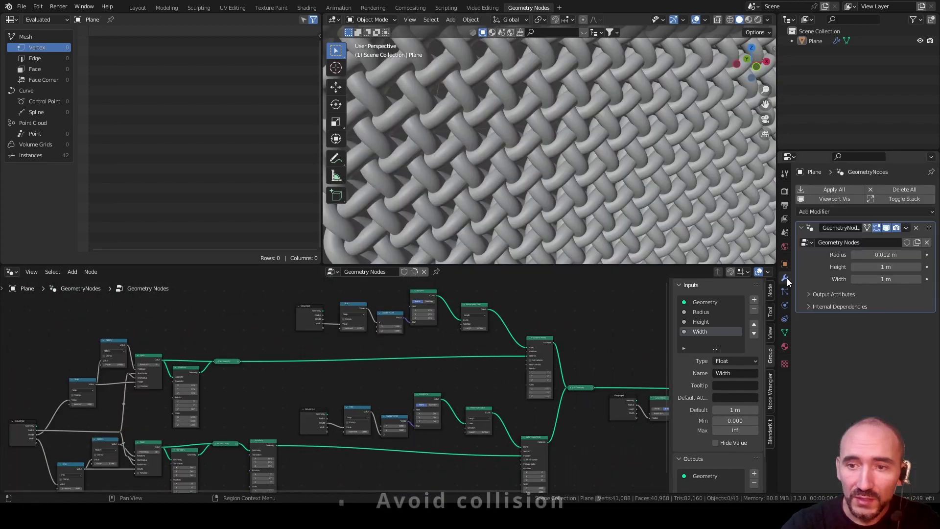
left_click_drag(898, 254, 872, 254)
left_click(898, 254)
type("0.0")
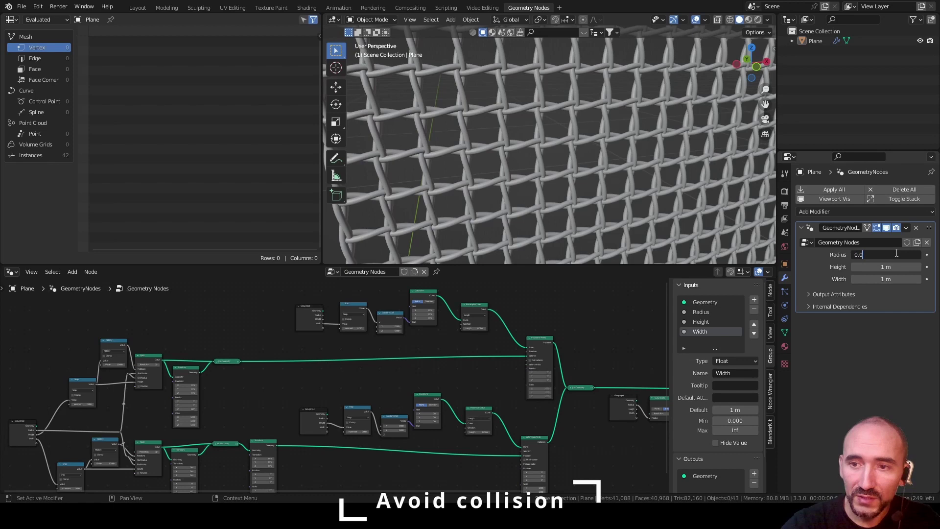
type("03")
key("Return")
scroll(548, 182, "up", 3)
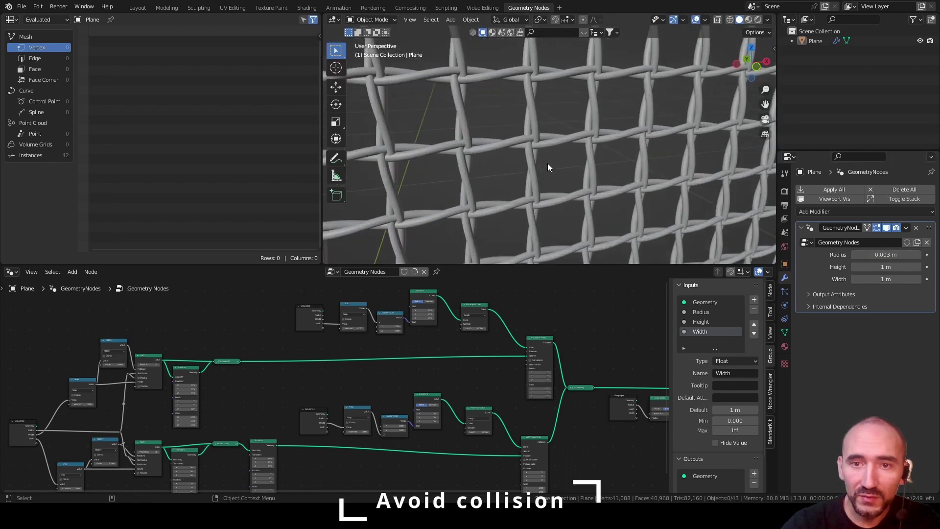
Insert a copy of the Multiply node on the Radius link to the spirals and set its multiplier to 2.380, checking the wire crossings
mouse_move(547, 163)
middle_mouse_down()
mouse_move(596, 158)
mouse_move(566, 162)
middle_mouse_up()
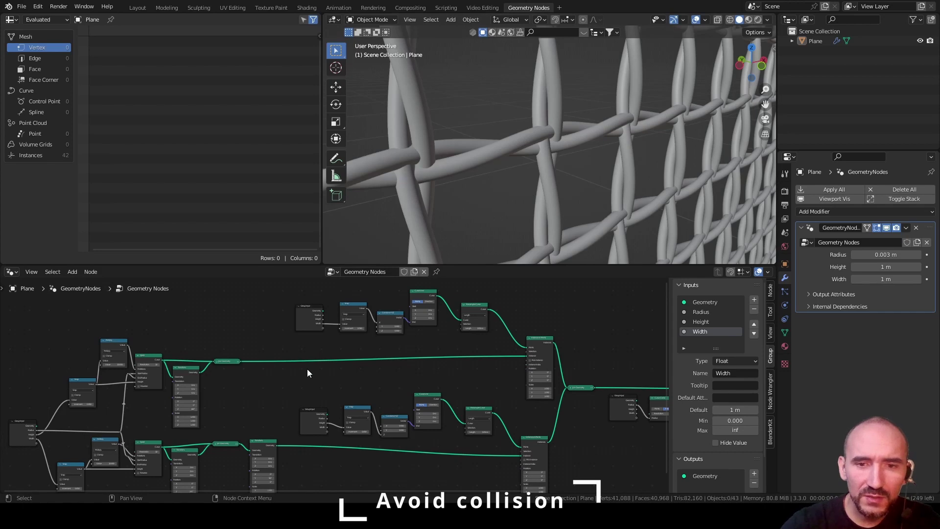
middle_click_drag(282, 398, 471, 370)
scroll(354, 352, "up", 5)
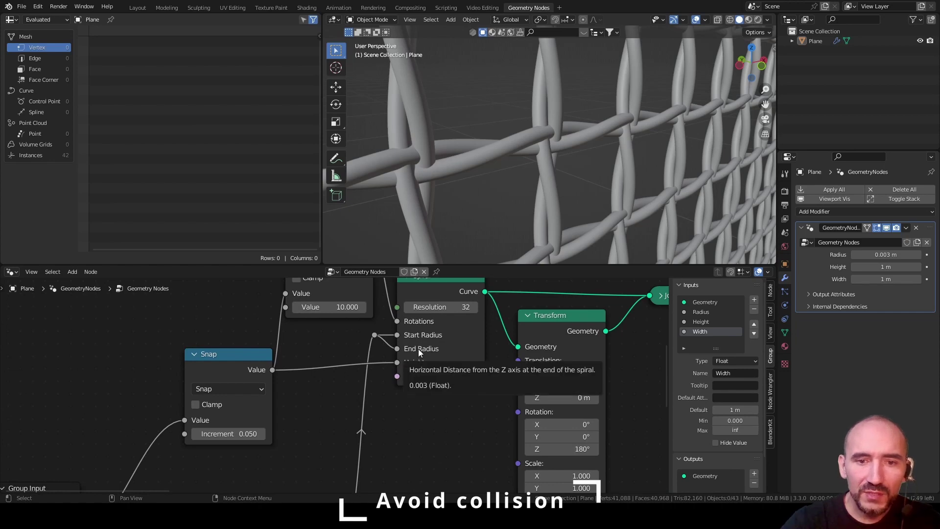
scroll(387, 387, "down", 2)
key("shift+d")
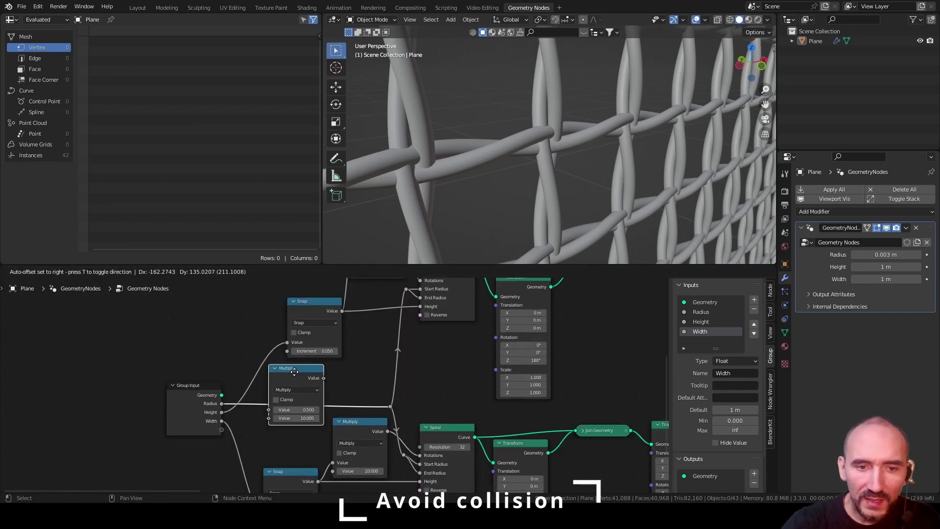
left_click(295, 372)
left_click_drag(299, 418, 263, 418)
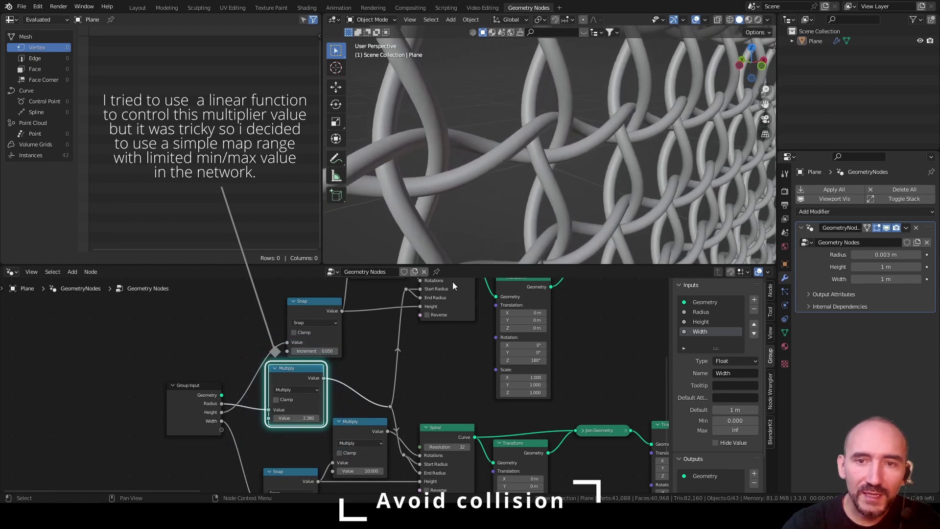
middle_click_drag(539, 191, 575, 171)
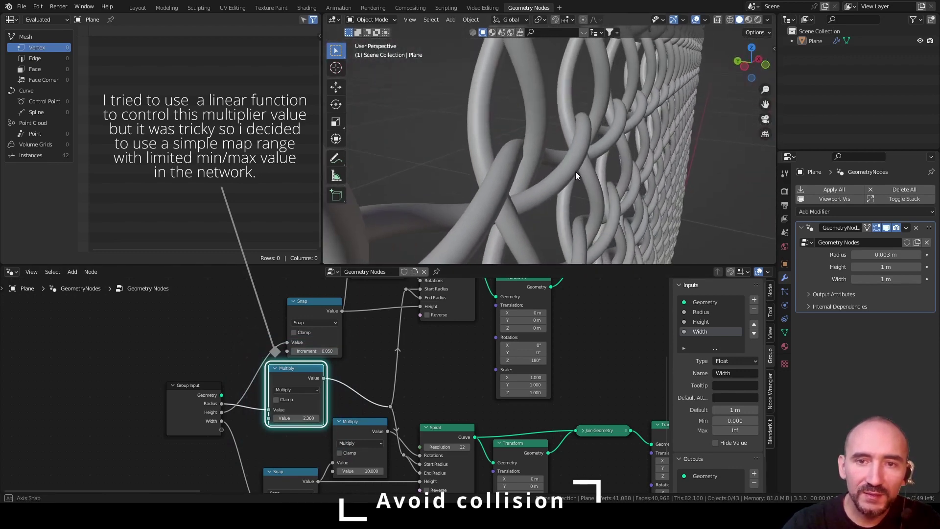
Insert a Map Range node on the spirals' Radius link and delete the new Multiply node while keeping the link intact
left_click_drag(192, 389, 96, 391)
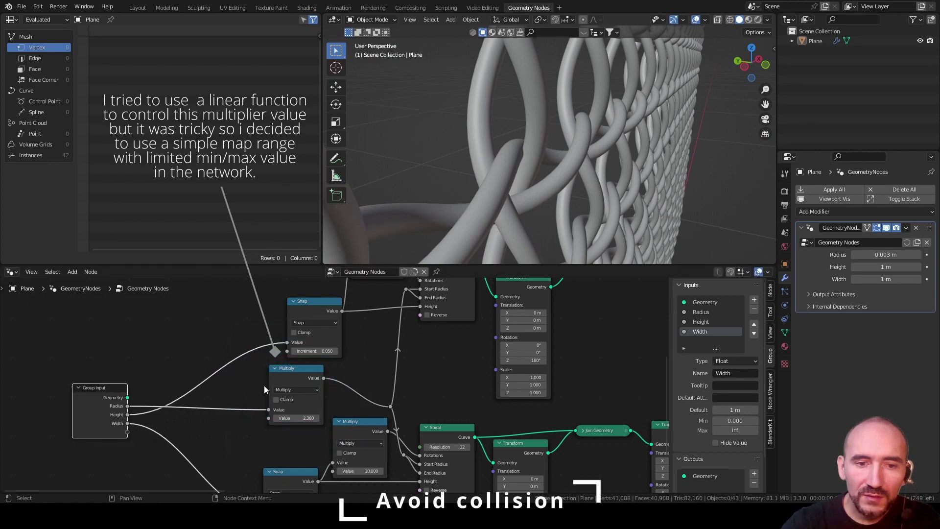
key("F3")
type("map")
key("Return")
left_click(253, 369)
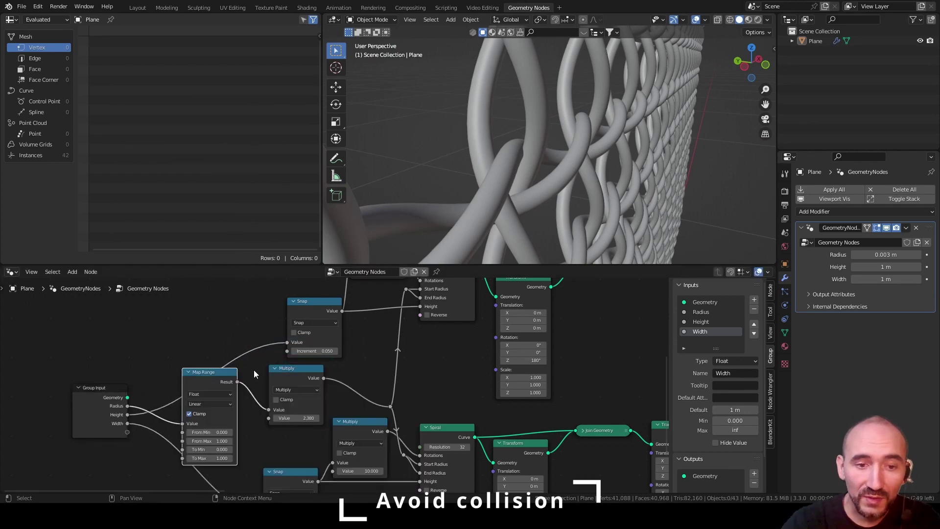
left_click(298, 374)
key("ctrl+x")
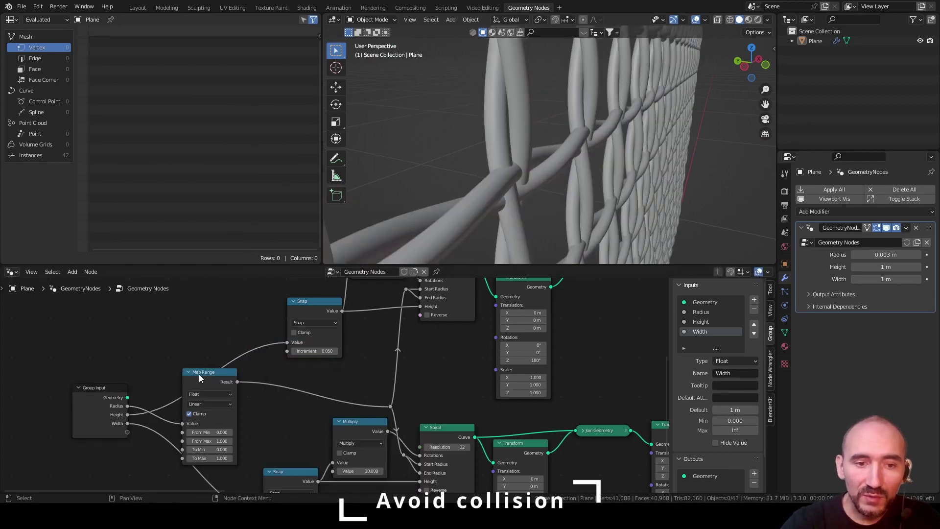
left_click_drag(199, 374, 280, 368)
Set the Map Range node to From Min 0.003, From Max 0.006, To Min 2.810 and To Max 2.040
left_click(294, 426)
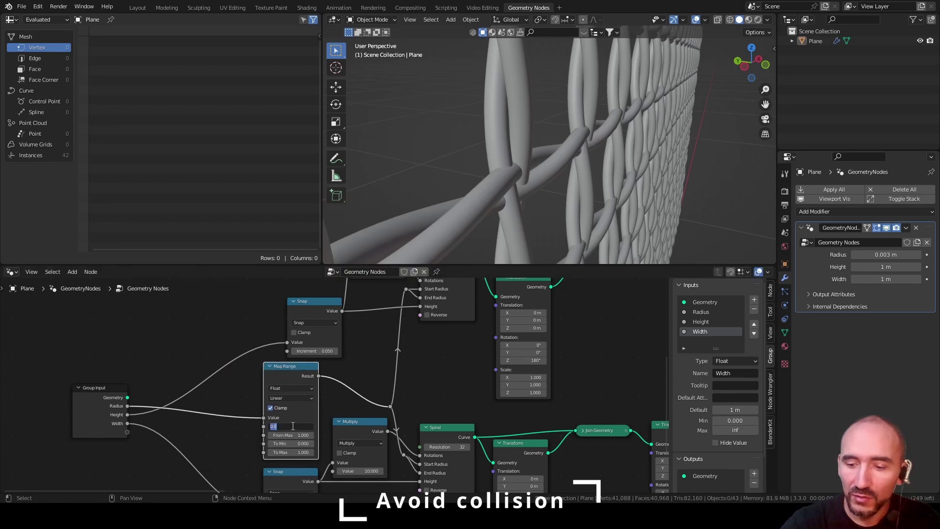
type("0.003")
key("Tab")
type("0")
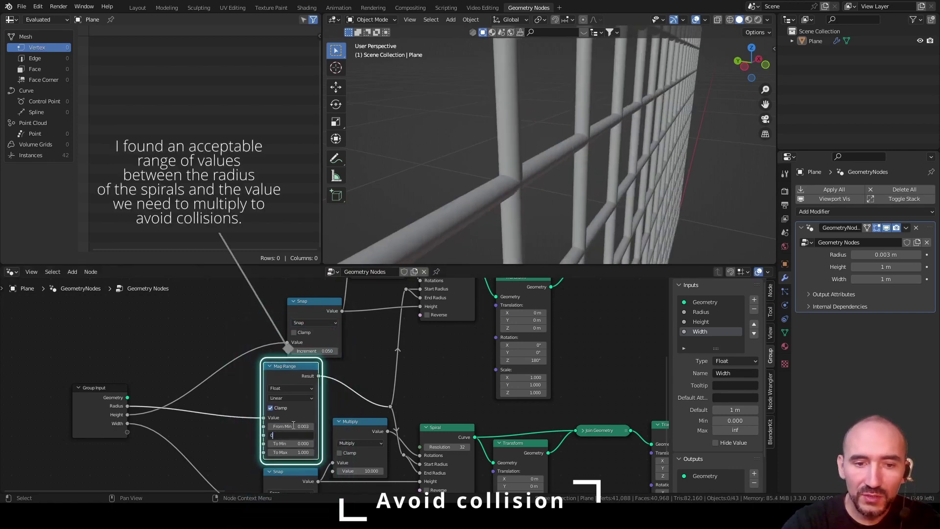
key("Tab")
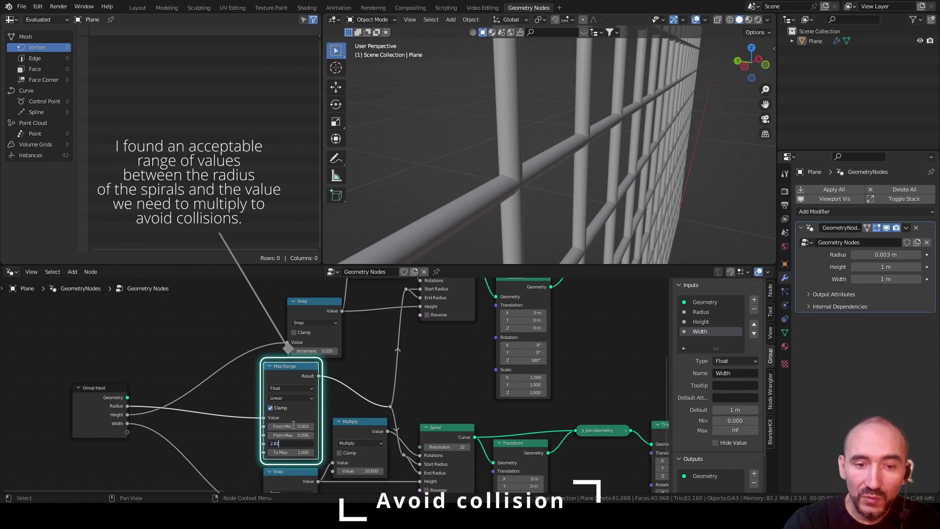
type("2.81")
key("Tab")
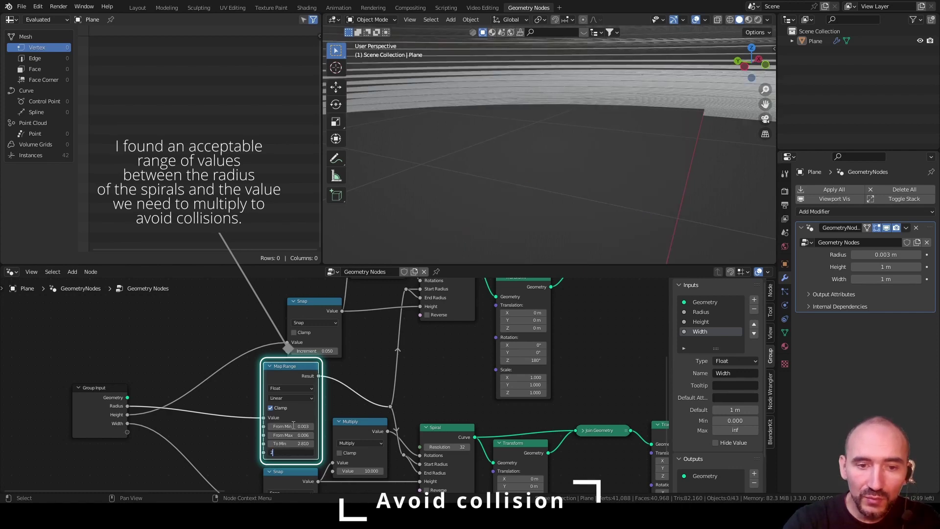
type("2.04")
key("Return")
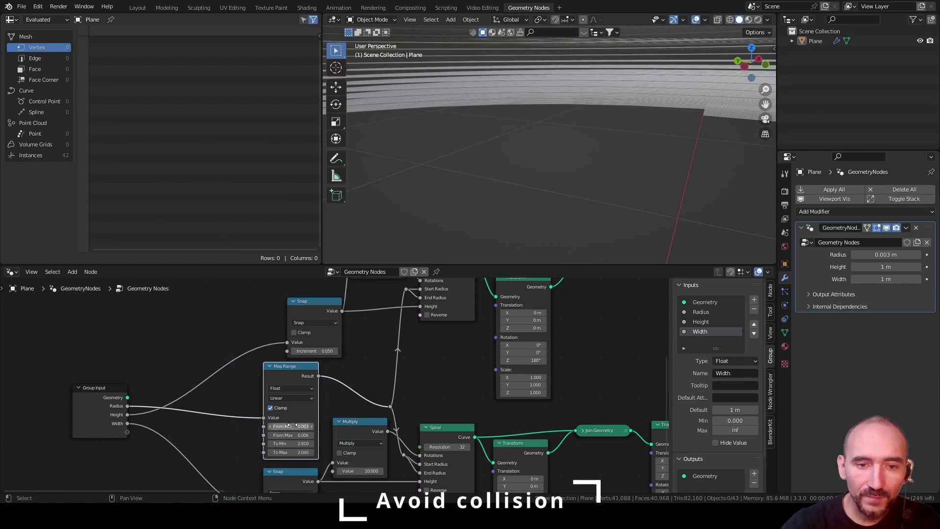
Multiply Radius by the Map Range result with a duplicated Multiply node feeding the spirals' radii, and turn off the Map Range's Clamp
left_click_drag(280, 369, 215, 322)
scroll(338, 441, "down", 1)
middle_click_drag(342, 445, 352, 358)
left_click(311, 446)
key("shift+d")
left_click(310, 353)
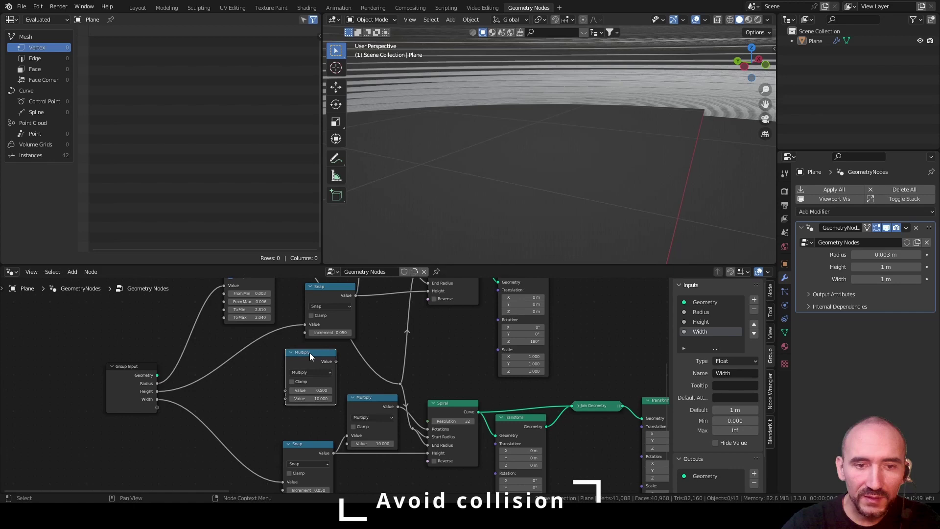
left_click_drag(362, 414, 427, 435)
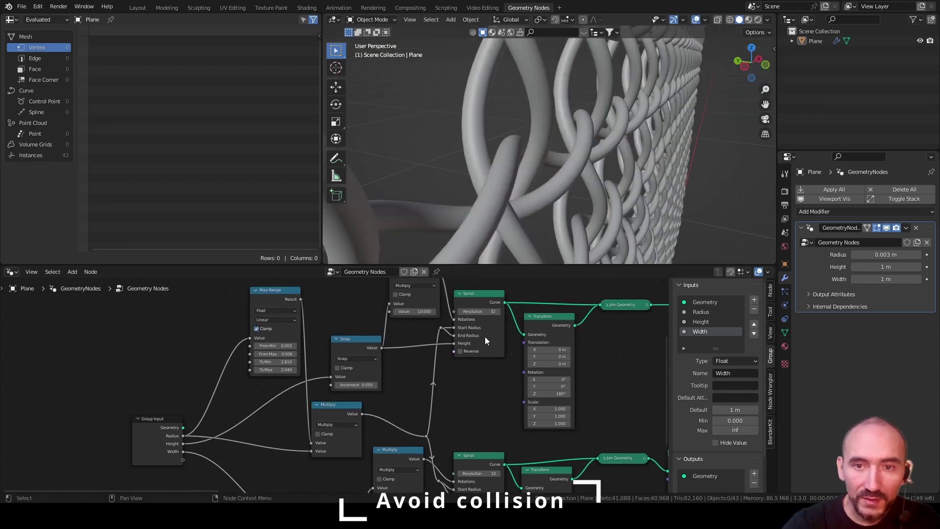
left_click_drag(271, 292, 255, 295)
left_click(240, 333)
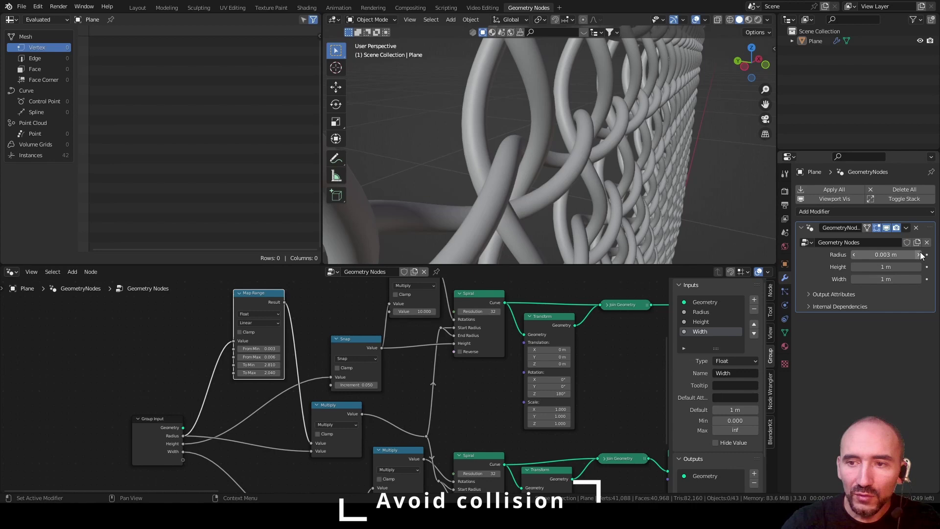
Increase the modifier's Radius and examine the thicker wires' crossings for collisions
left_click_drag(894, 255, 916, 254)
scroll(630, 107, "down", 1)
mouse_move(630, 107)
middle_mouse_down()
mouse_move(478, 114)
mouse_move(617, 108)
middle_mouse_up()
Set the modifier's Radius to 0.002 m
left_click(878, 254)
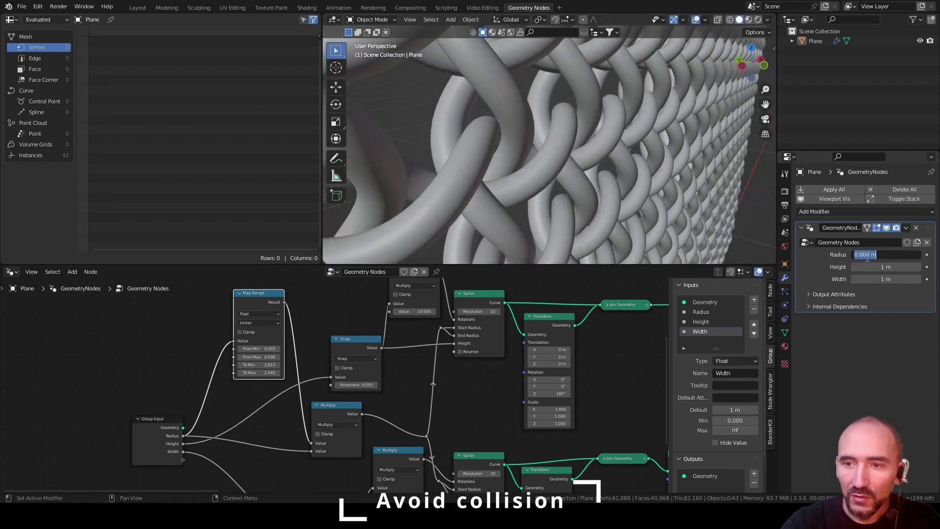
left_click(870, 255)
key("BackSpace")
type("2")
key("Return")
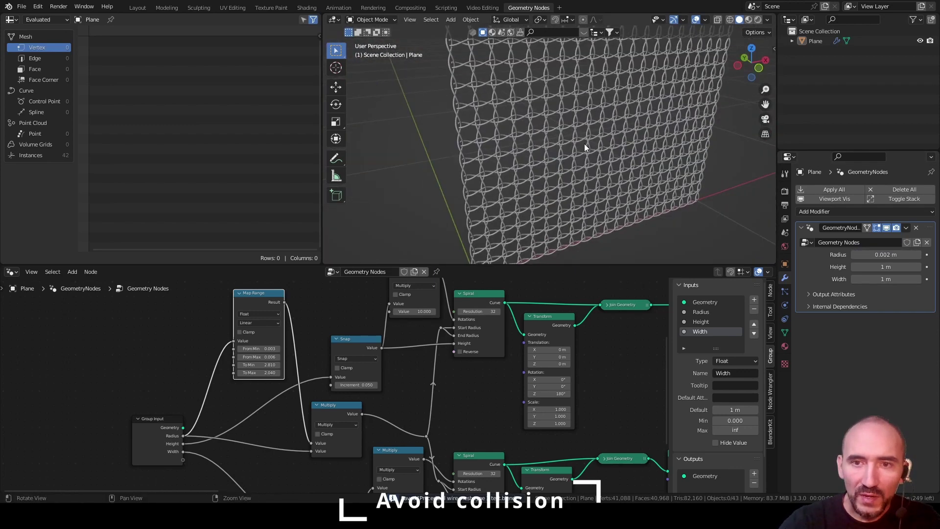
Set the modifier's Height to 0.98 m and its Width to 1.14 m while viewing the whole mesh
middle_click_drag(584, 143, 585, 161)
scroll(583, 164, "down", 3)
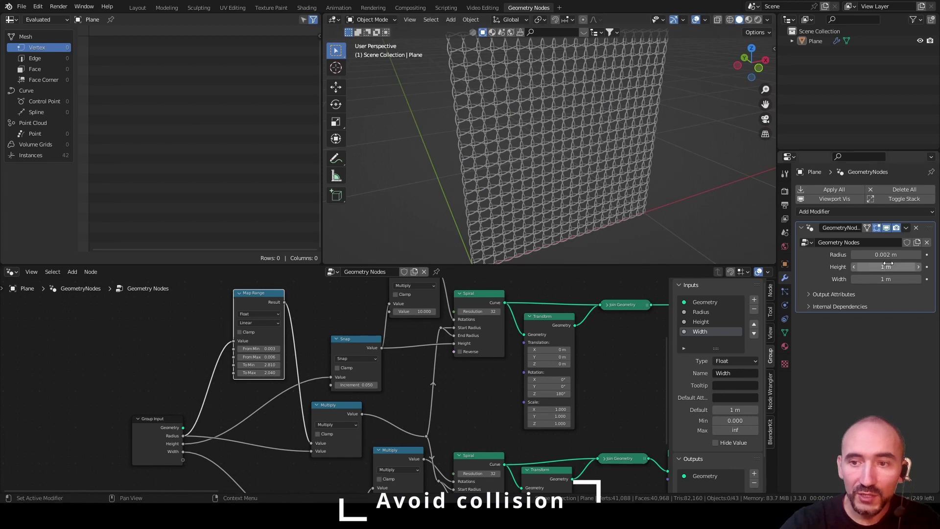
mouse_move(886, 266)
left_mouse_down()
mouse_move(872, 266)
mouse_move(897, 279)
left_mouse_up()
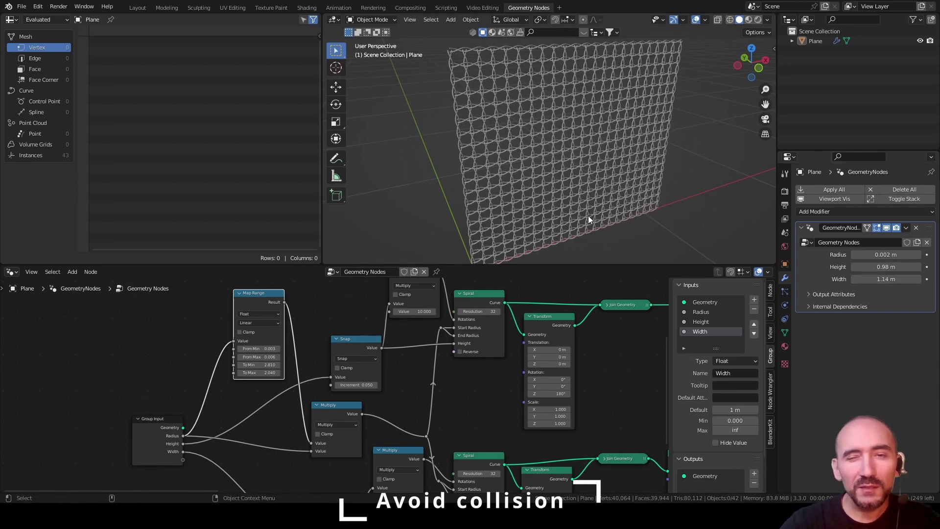
middle_click_drag(589, 216, 624, 208)
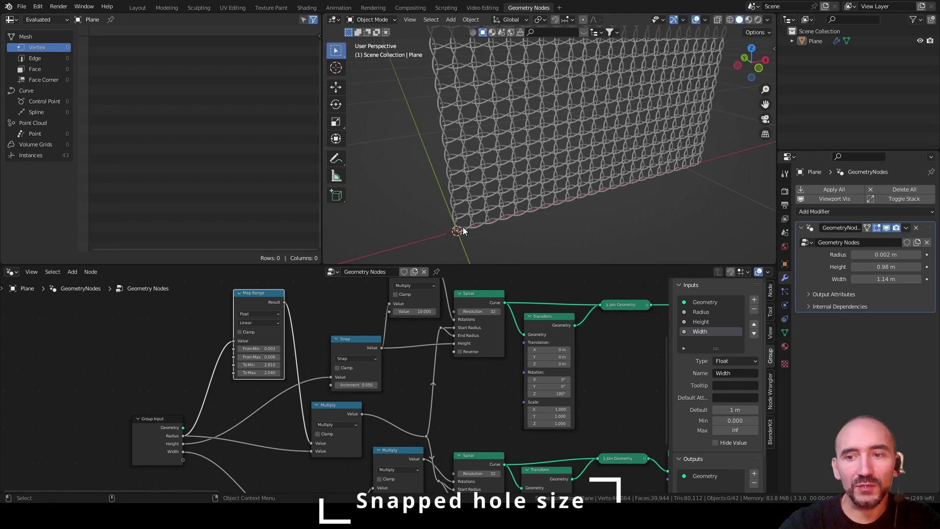
Add an Integer group input named Hole level with Min 0 and Max 100
middle_click_drag(236, 419, 300, 301)
scroll(410, 407, "up", 5)
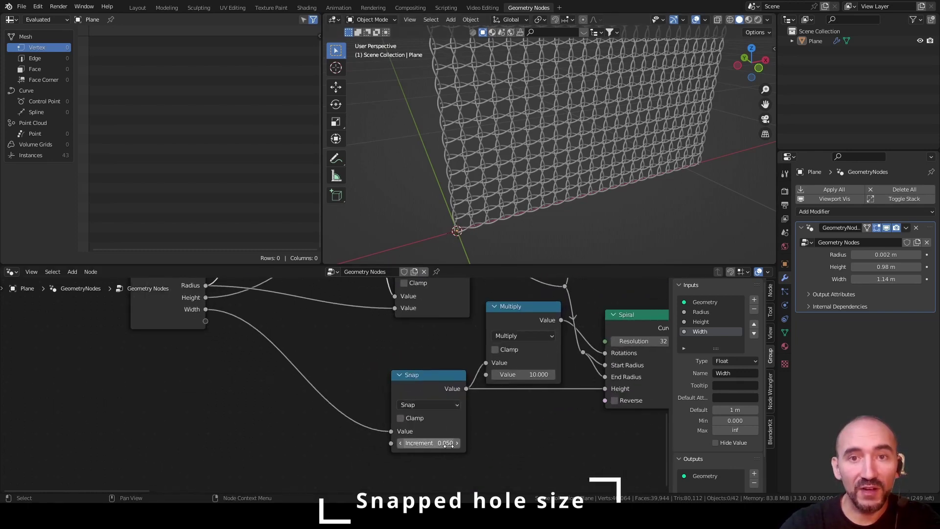
left_click(754, 300)
left_click(738, 373)
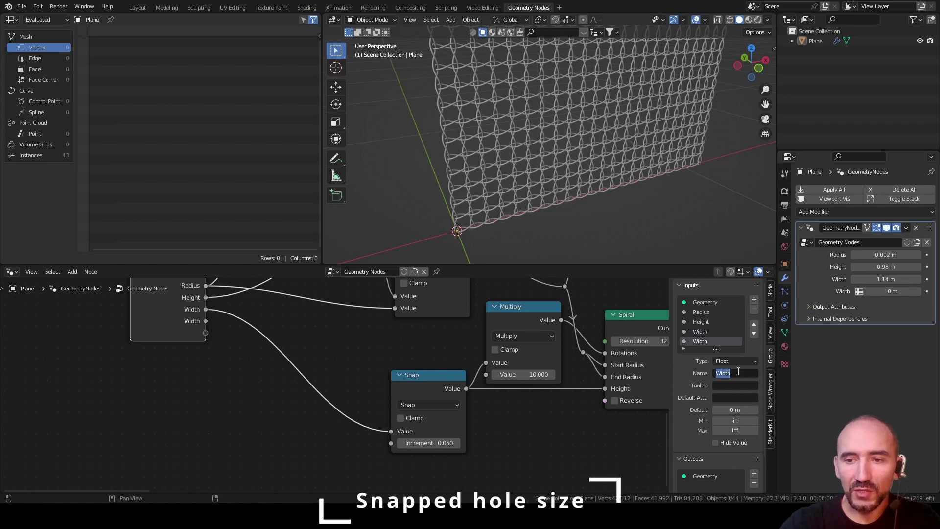
type("Hole leve")
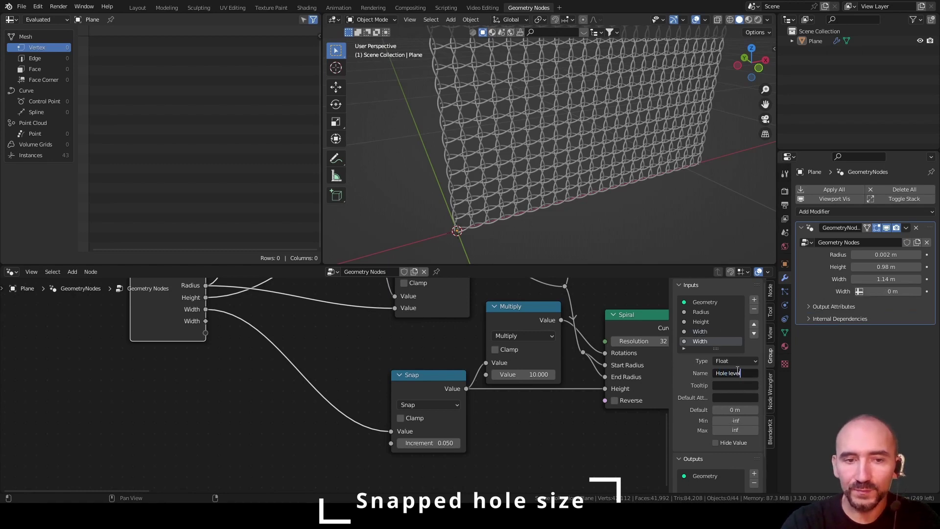
left_click(739, 420)
type("0")
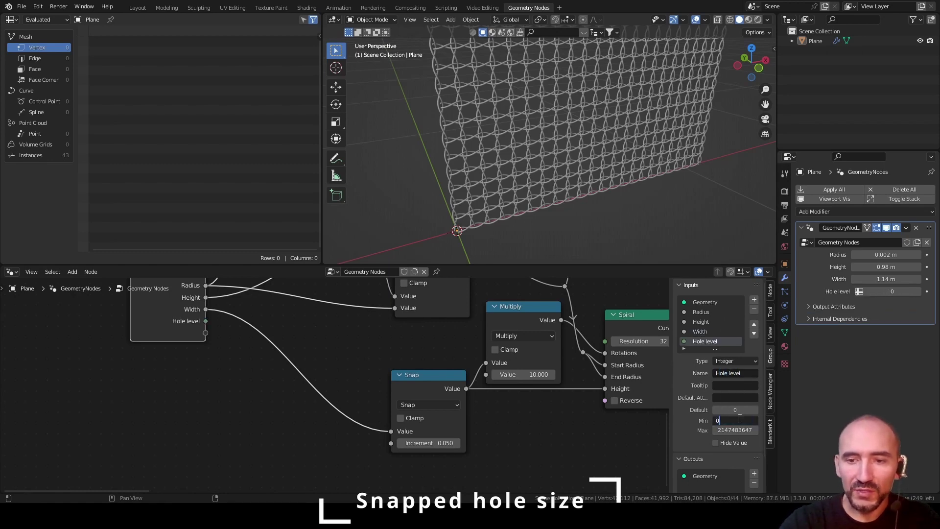
key("Tab")
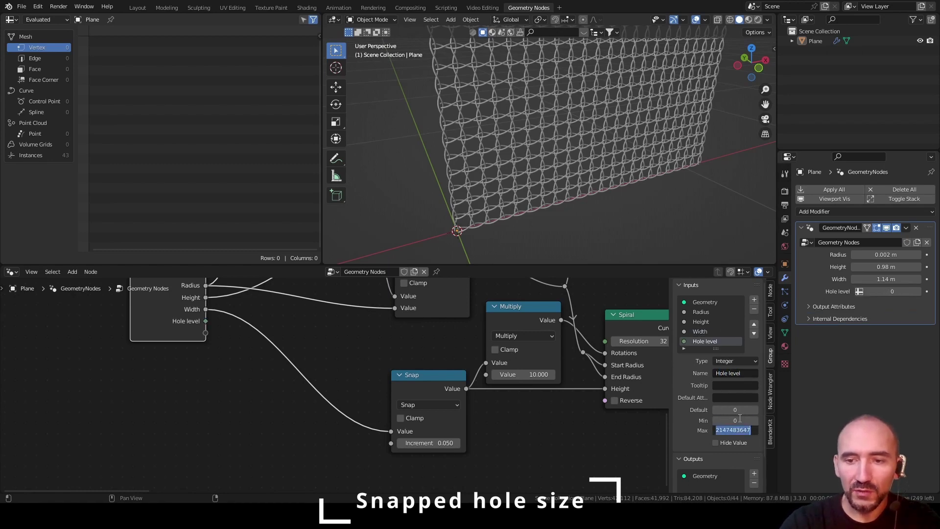
type("100")
key("Return")
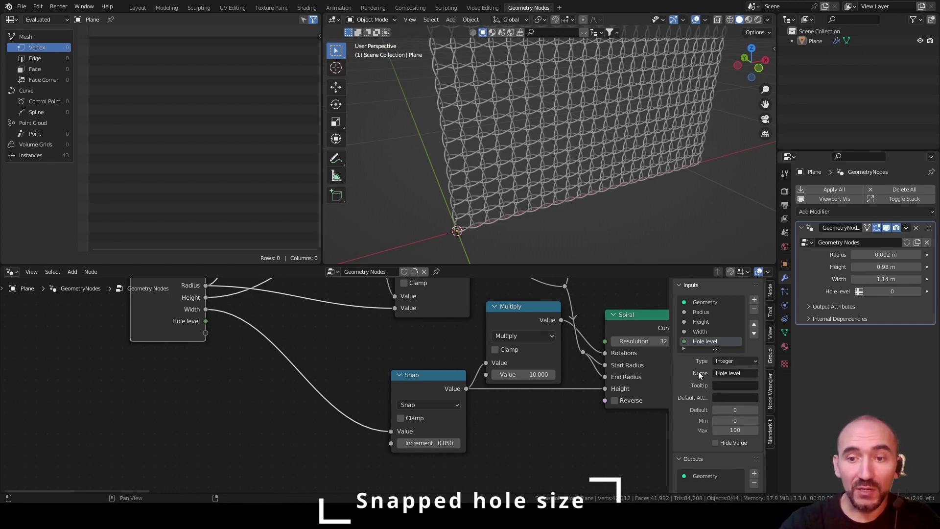
Add a Math node set to Multiply before the Curve Line's Width Snap node and copy the 0.050 increment into its second value
middle_click_drag(345, 349, 291, 424)
scroll(364, 343, "down", 1)
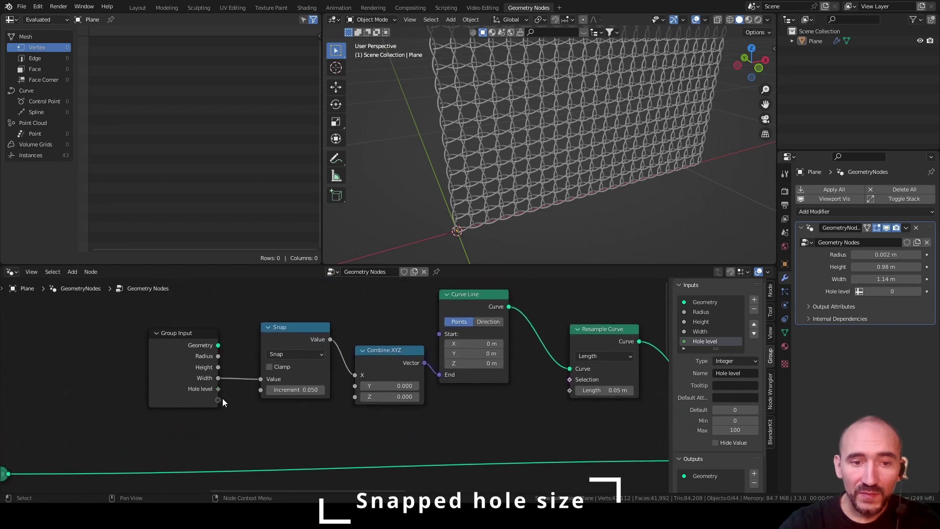
left_click_drag(185, 364, 92, 365)
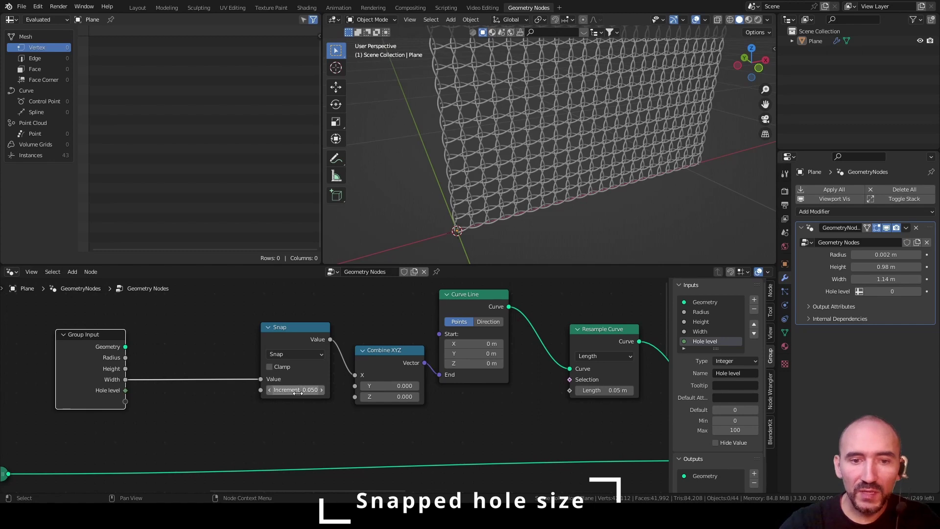
left_click(194, 421)
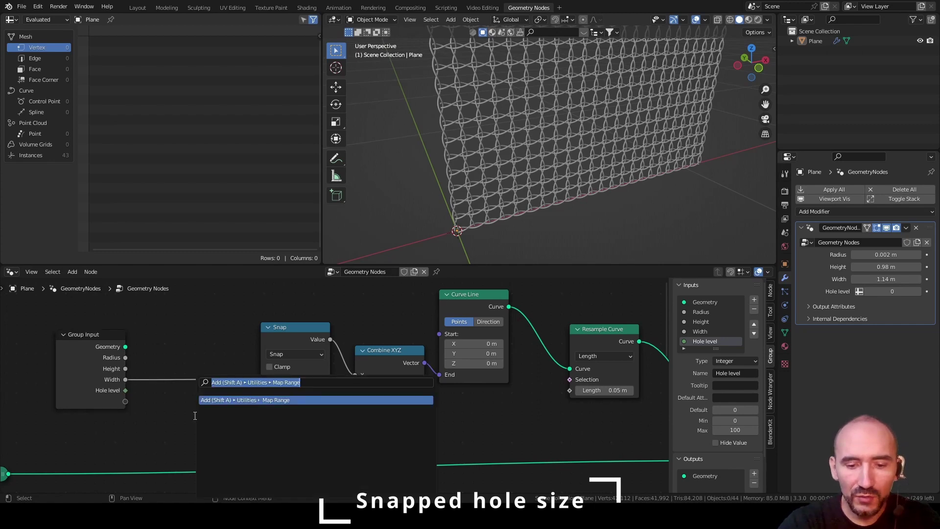
type("add")
key("Return")
left_click(174, 395)
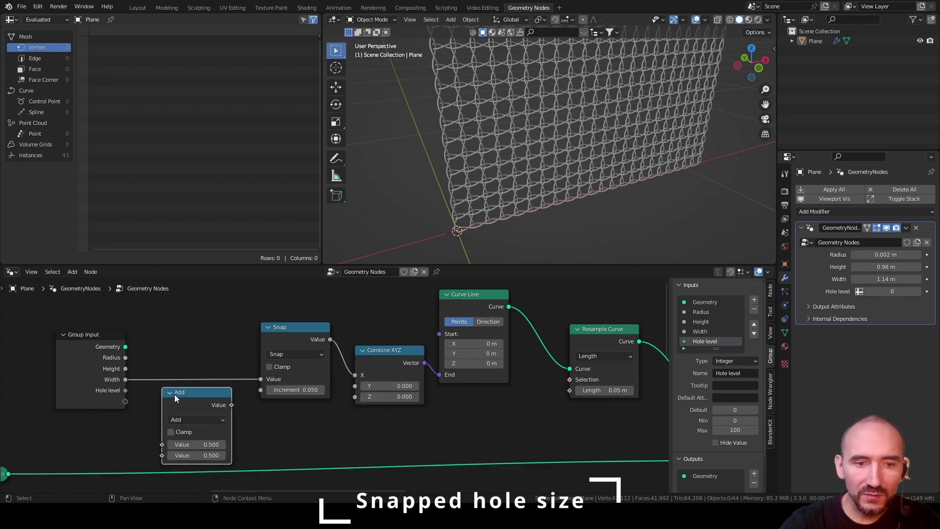
left_click(195, 420)
left_click(198, 310)
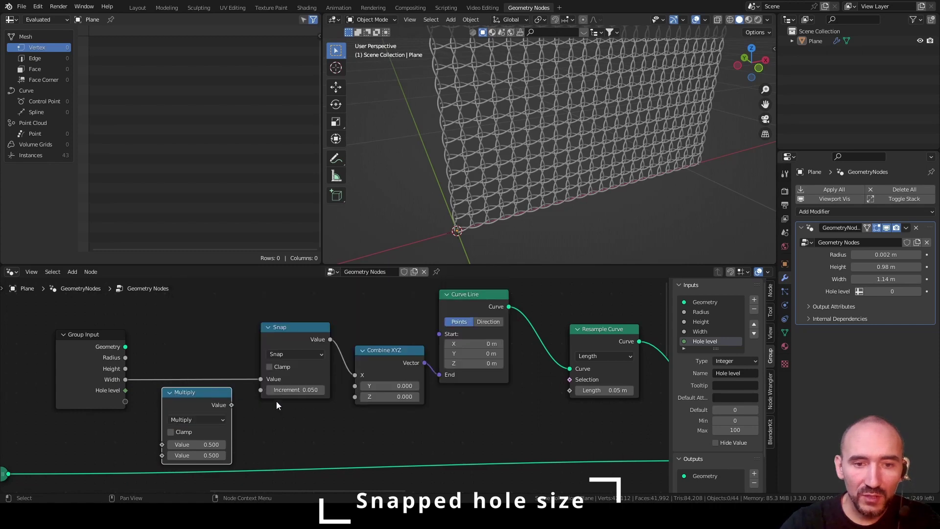
key("ctrl+c")
key("ctrl+v")
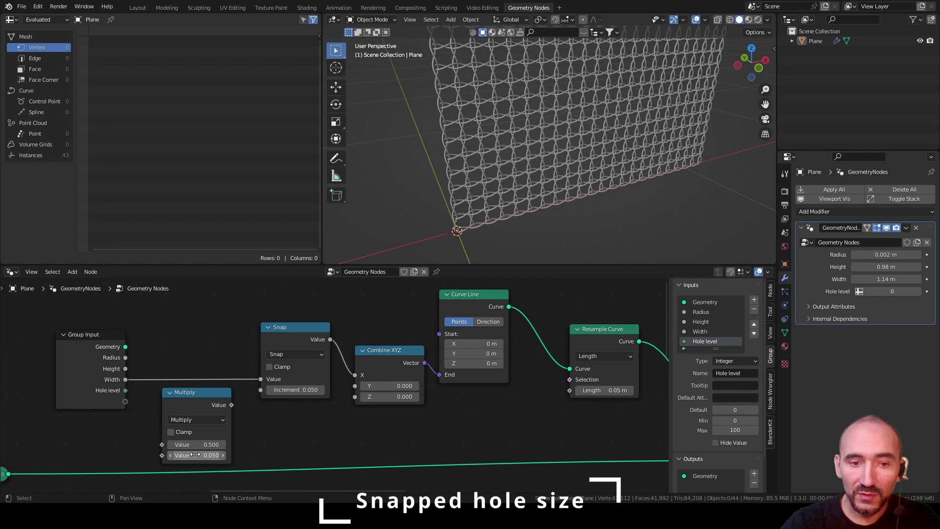
Connect Hole level to the Multiply node's first value and the product to the Snap node's Increment
left_click_drag(126, 390, 162, 444)
left_click_drag(231, 405, 251, 395)
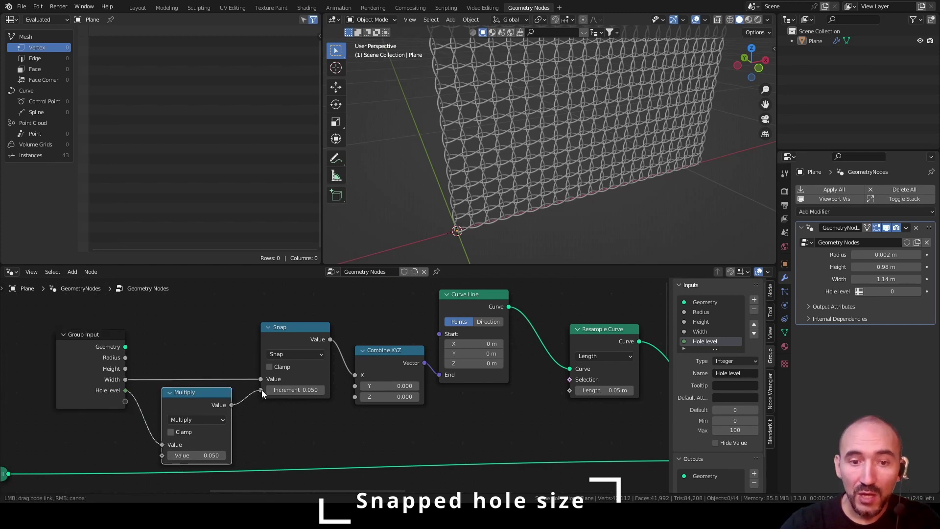
left_click_drag(260, 390, 261, 390)
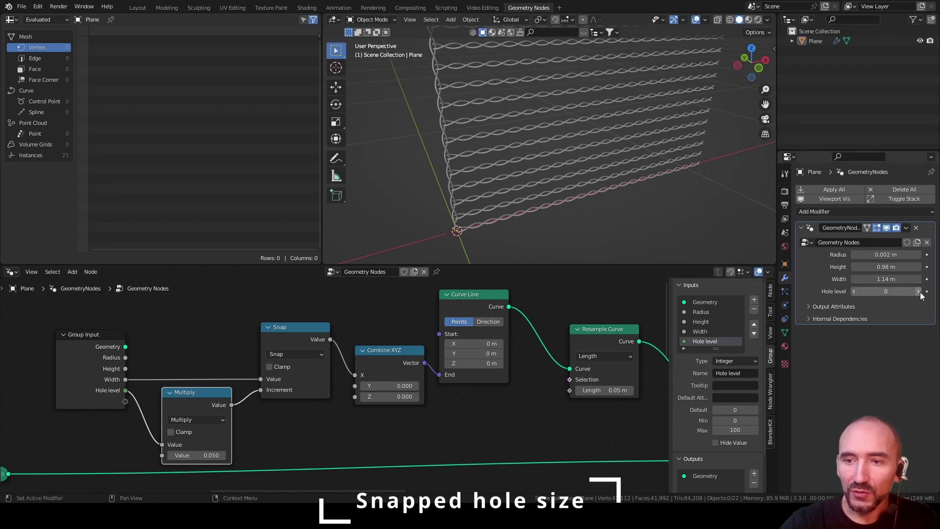
Set both the Default and the Min of the Hole level group input to 1
left_click(735, 409)
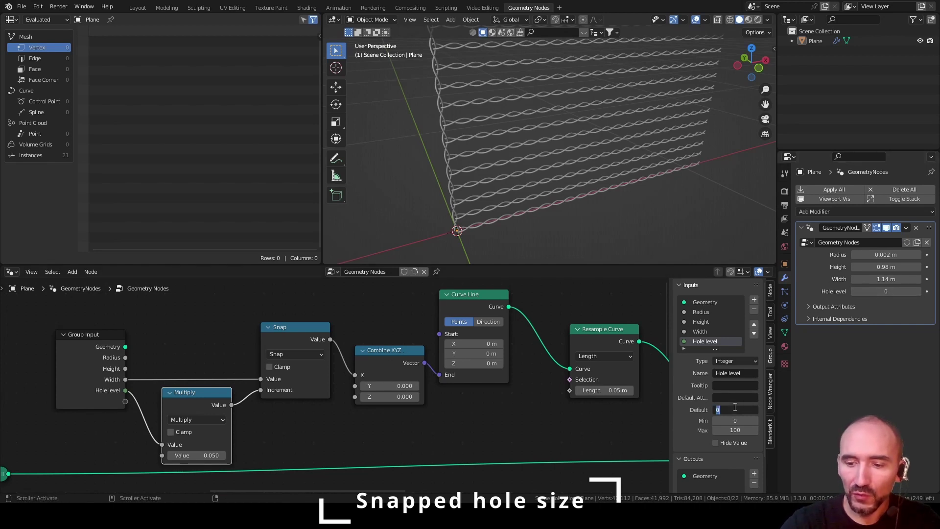
type("1")
key("Tab")
type("1")
key("Return")
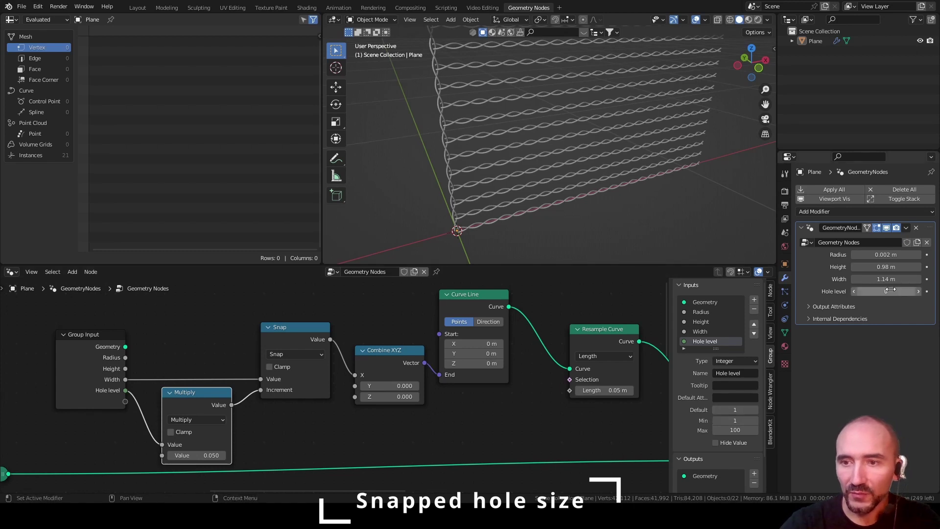
Raise the modifier's Hole level to 1 and finally to 2
left_click_drag(890, 290, 897, 290)
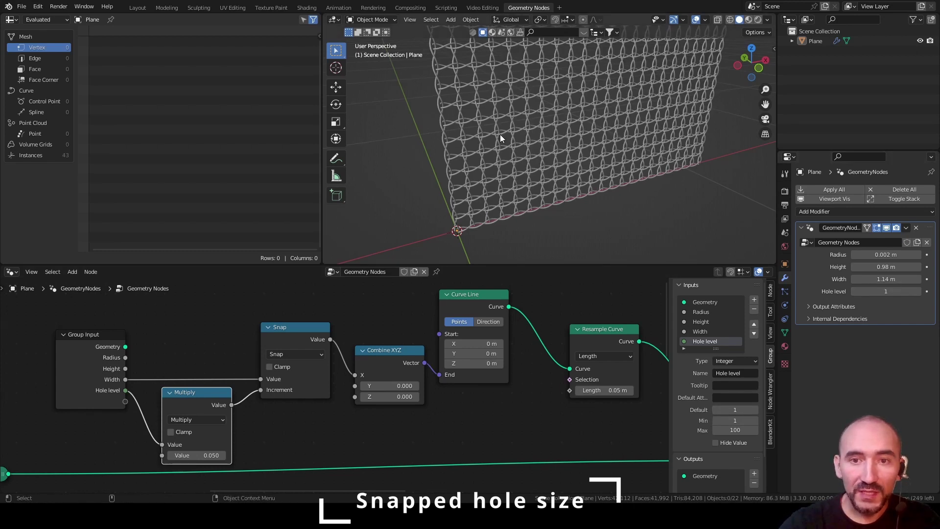
left_click(883, 290)
left_click(882, 285)
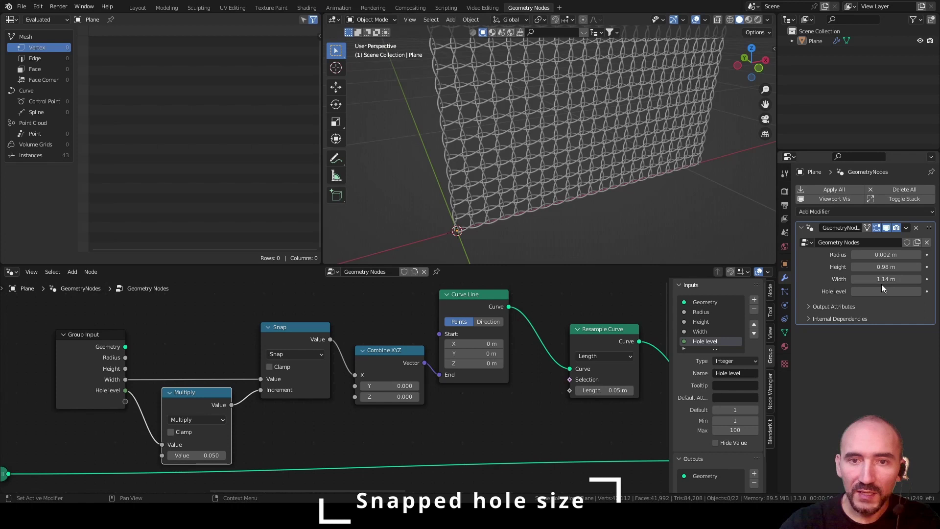
type("2")
key("Return")
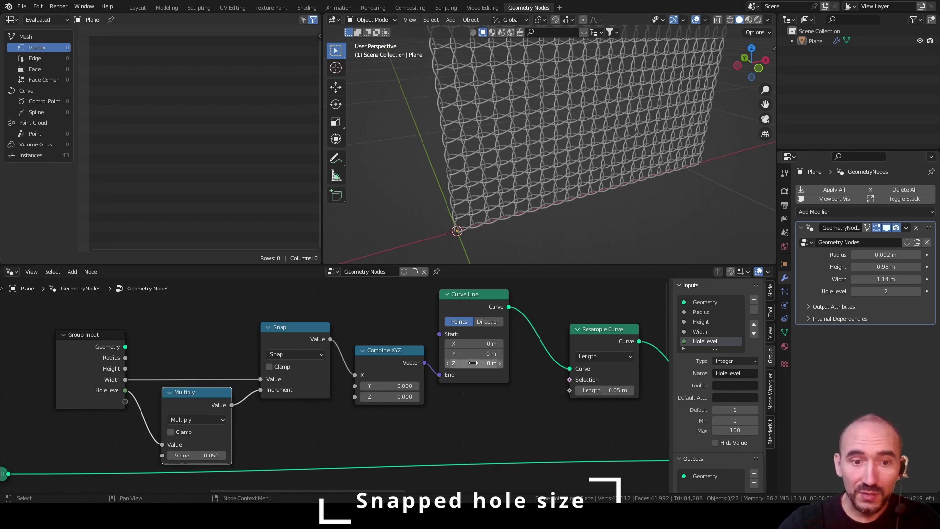
Connect the Multiply result to the Length of the Width branch's Resample Curve and raise the modifier's Hole level past 6
left_click_drag(231, 406, 575, 393)
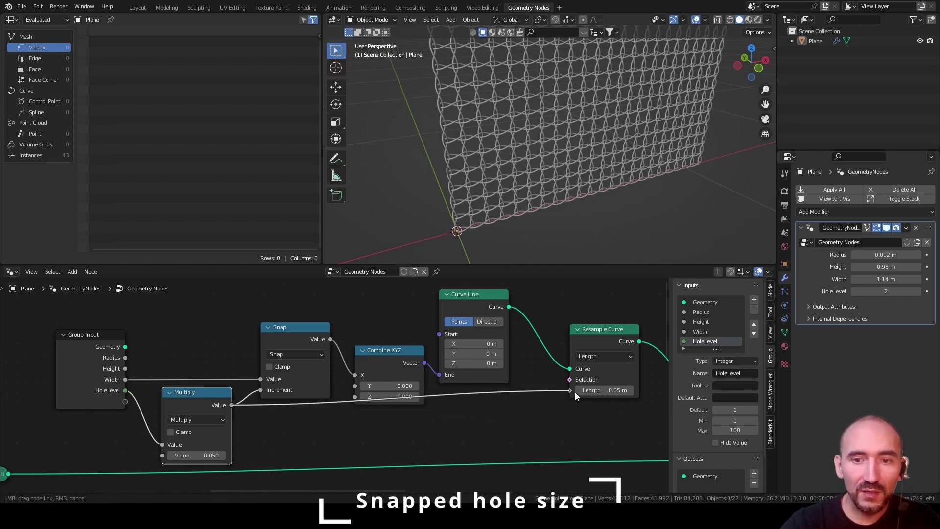
left_click_drag(576, 395, 576, 395)
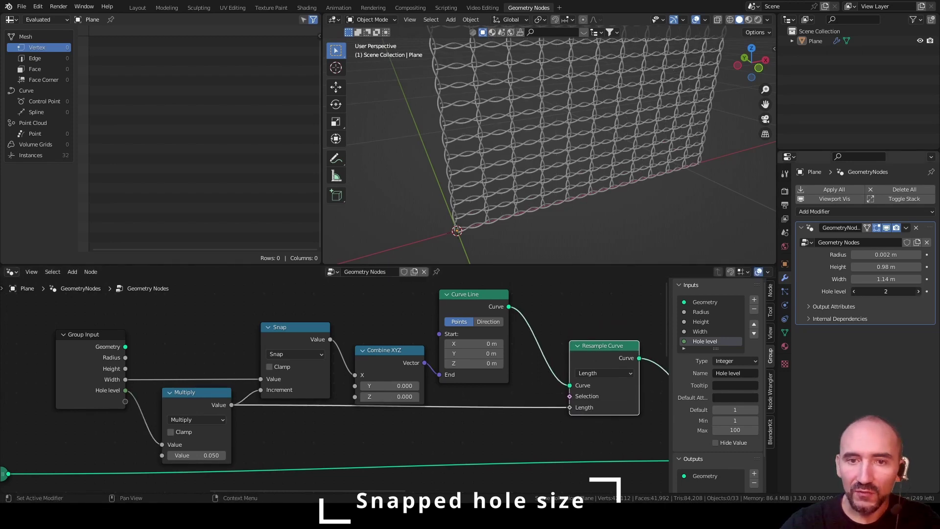
left_click(919, 292)
left_click(919, 291)
left_click(919, 291)
left_click(919, 291)
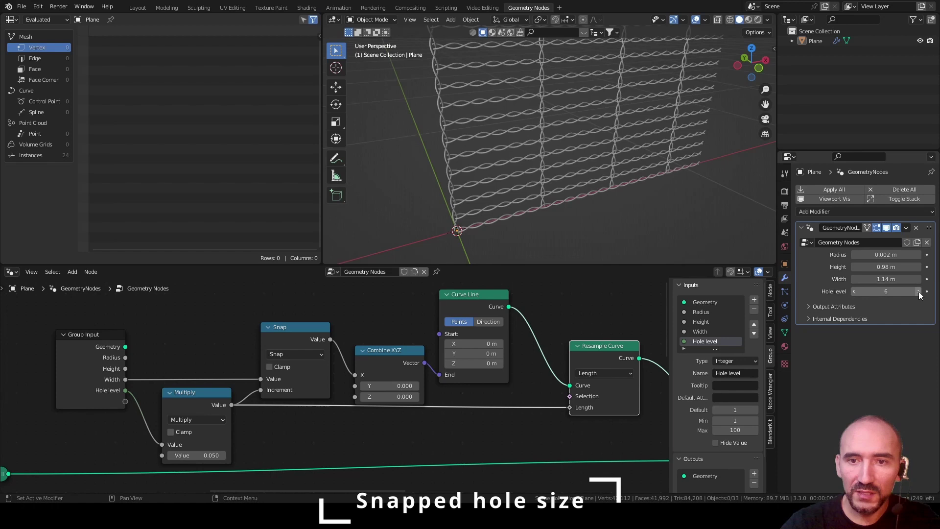
left_click(919, 291)
Test smaller holes by lowering and raising the modifier's Hole level, finishing at 1
left_click(855, 291)
left_click(854, 292)
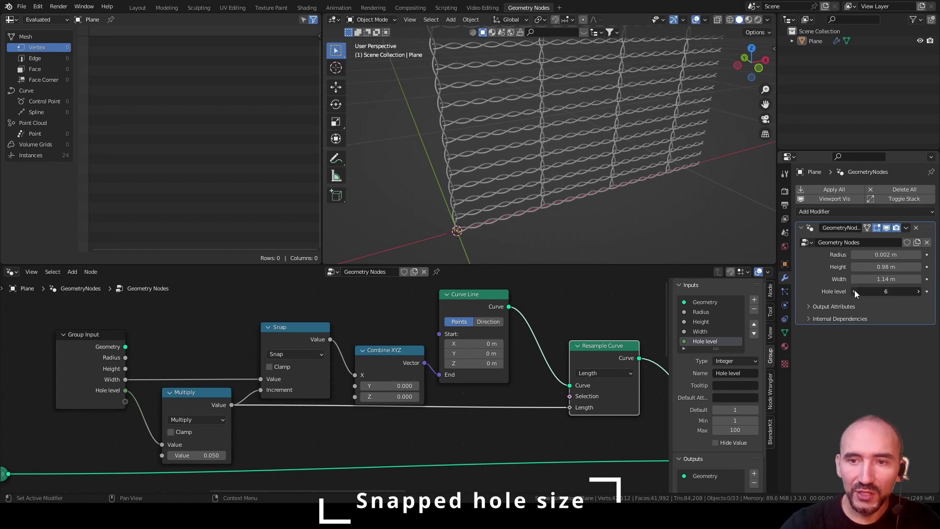
left_click(854, 291)
left_click(855, 292)
left_click(854, 292)
left_click(854, 292)
left_click_drag(900, 287, 911, 290)
left_click(919, 291)
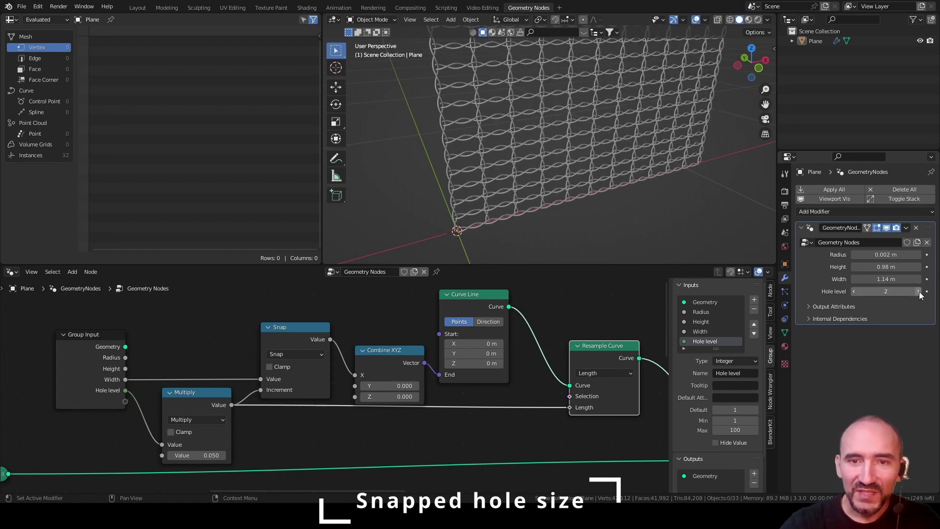
left_click(918, 292)
left_click(855, 292)
left_click(854, 292)
Duplicate the 0.050 Multiply node into the Height Curve Line branch, feeding it Hole level and linking its result to the Snap's Increment
middle_click_drag(549, 205, 553, 165, "shift")
scroll(554, 165, "up", 3)
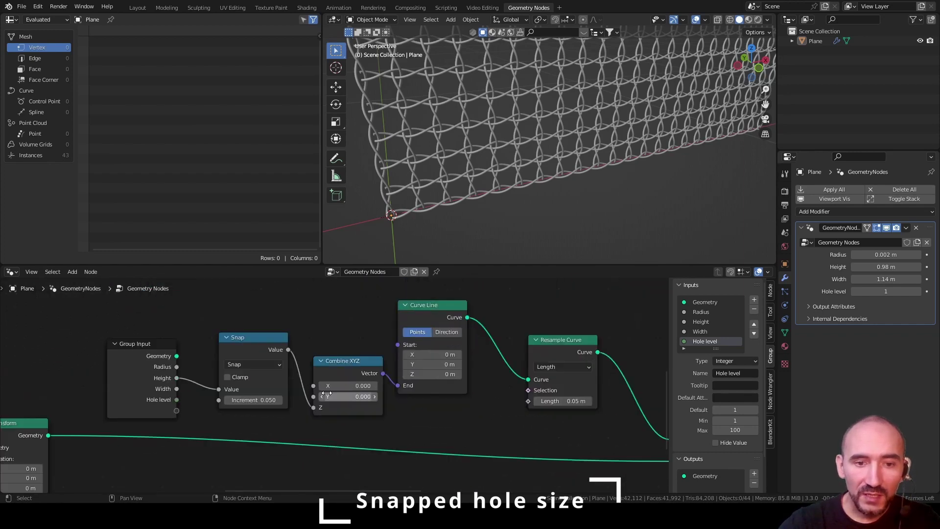
left_click_drag(136, 352, 78, 345)
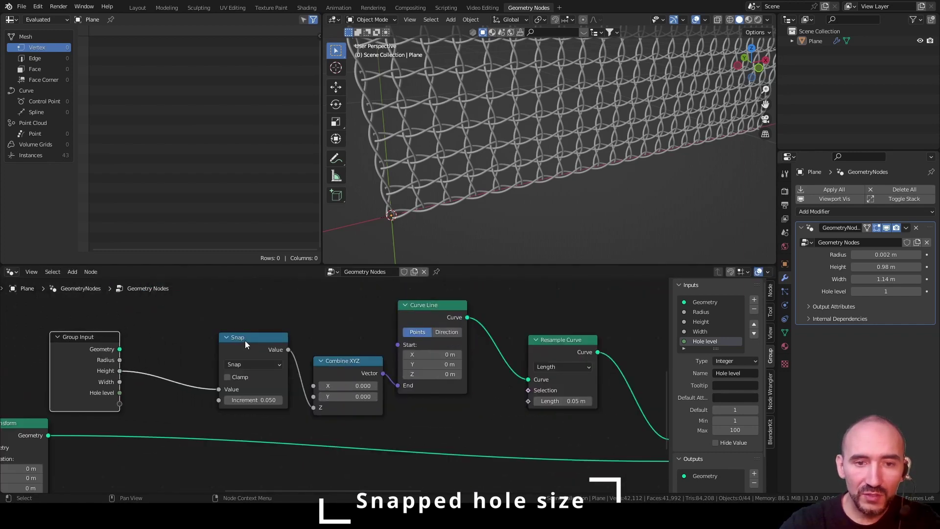
left_click_drag(244, 345, 255, 339)
key("shift+d")
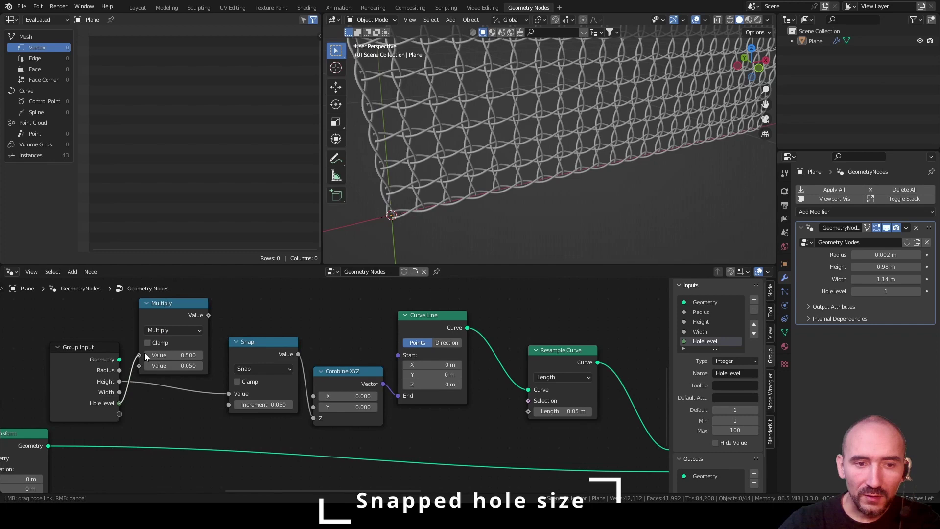
left_click_drag(144, 353, 139, 354)
left_click_drag(209, 315, 228, 404)
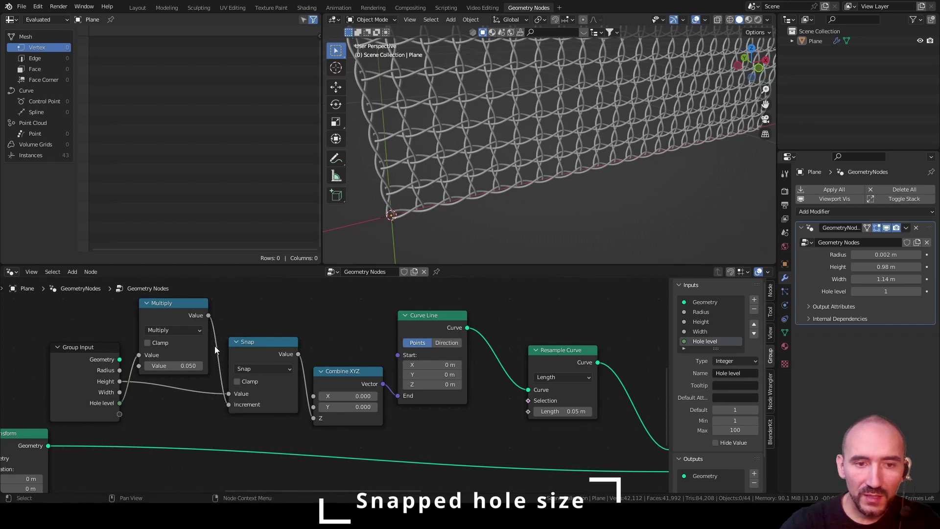
Connect the Multiply result to the Height branch's Resample Curve Length, tidy the nodes, and test Hole level 2
left_click_drag(201, 331, 529, 411)
left_click_drag(335, 376, 332, 357)
left_click_drag(575, 357, 536, 367)
left_click(920, 291)
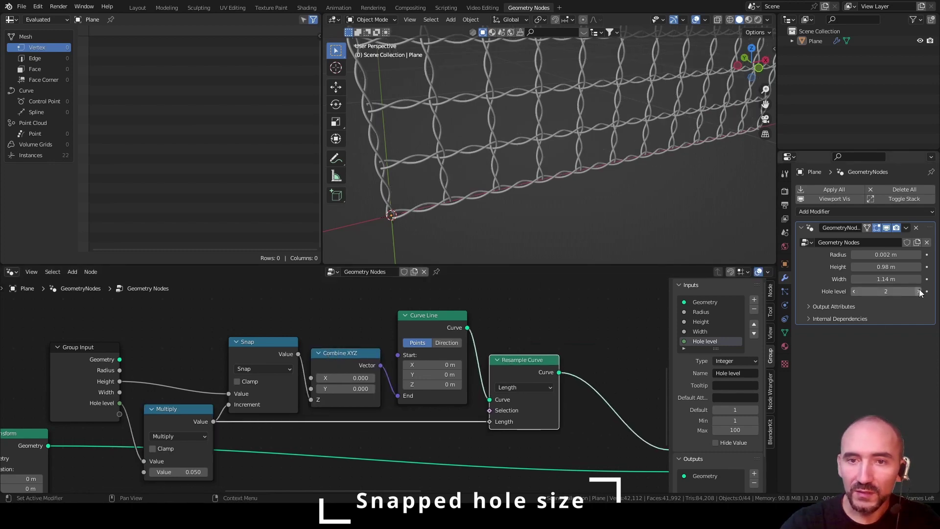
middle_click_drag(593, 145, 543, 178)
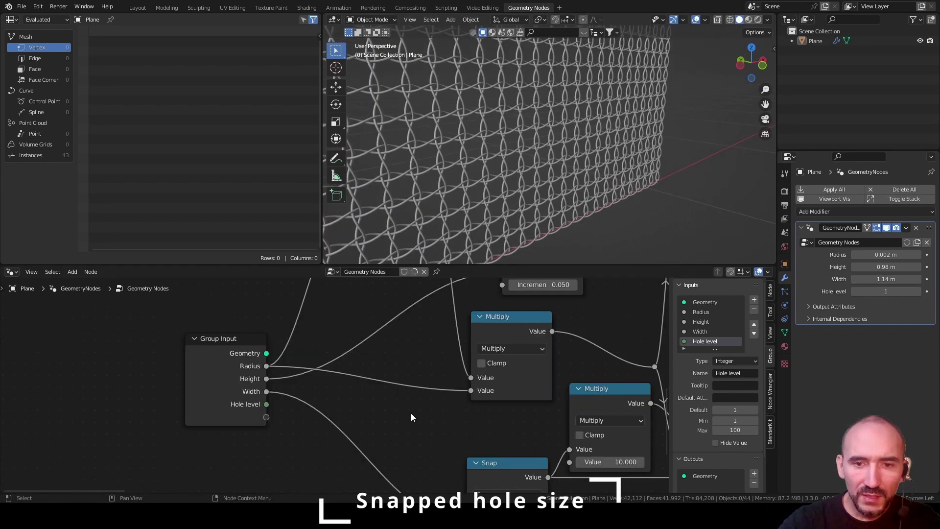
Test the mesh's upper edge with Height about 0.555 m and Hole level 2 in the modifier
scroll(412, 413, "down", 2)
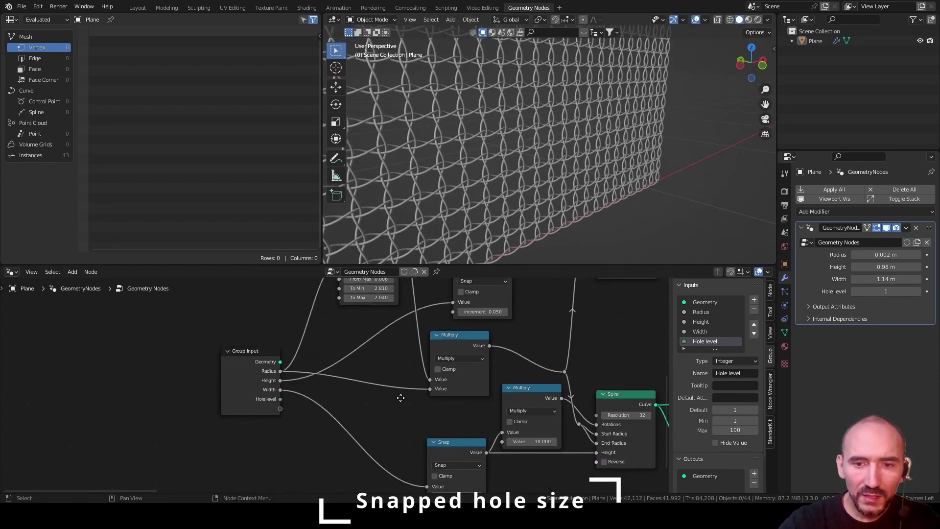
middle_click_drag(413, 414, 327, 381)
scroll(552, 132, "up", 3)
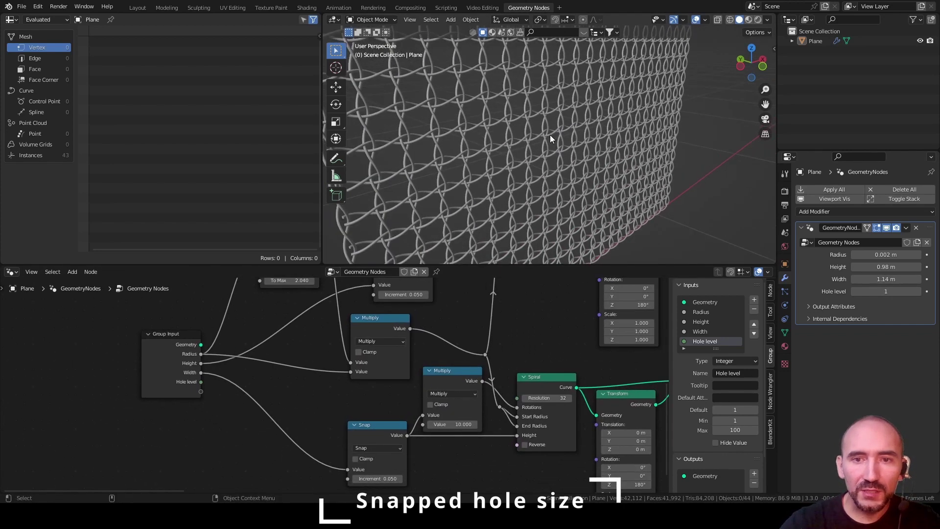
scroll(551, 134, "up", 1)
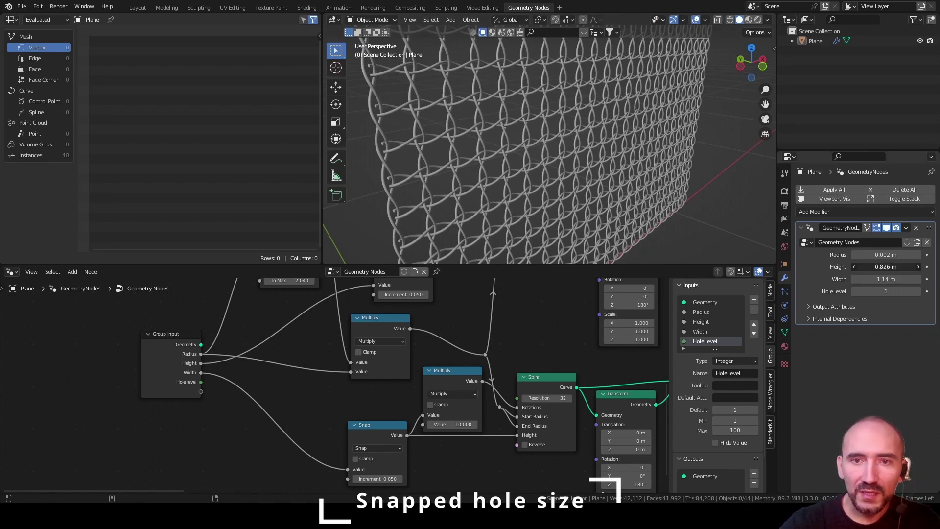
left_click_drag(886, 267, 872, 267)
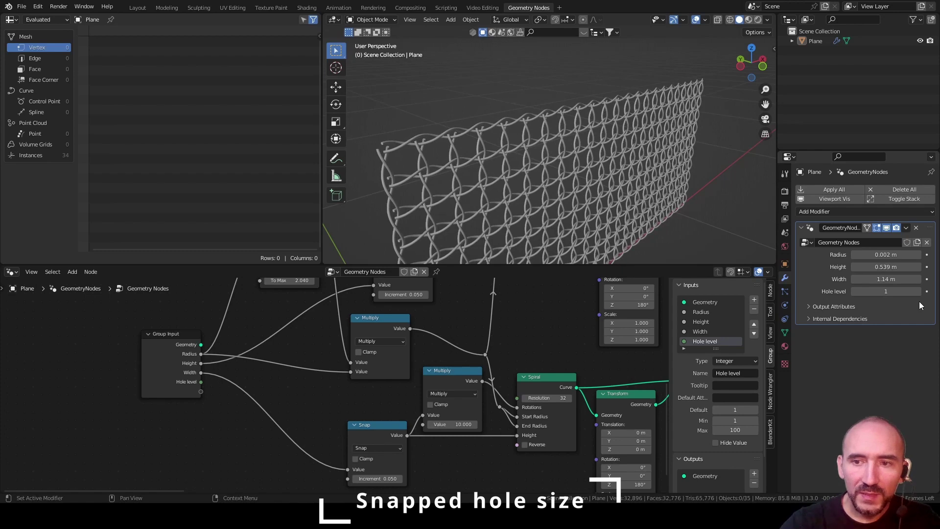
left_click(919, 292)
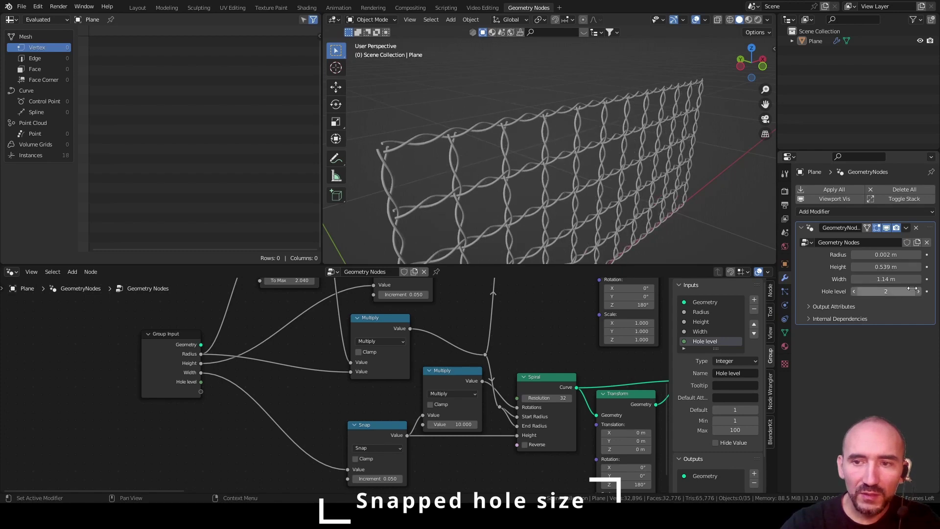
left_click_drag(873, 266, 874, 267)
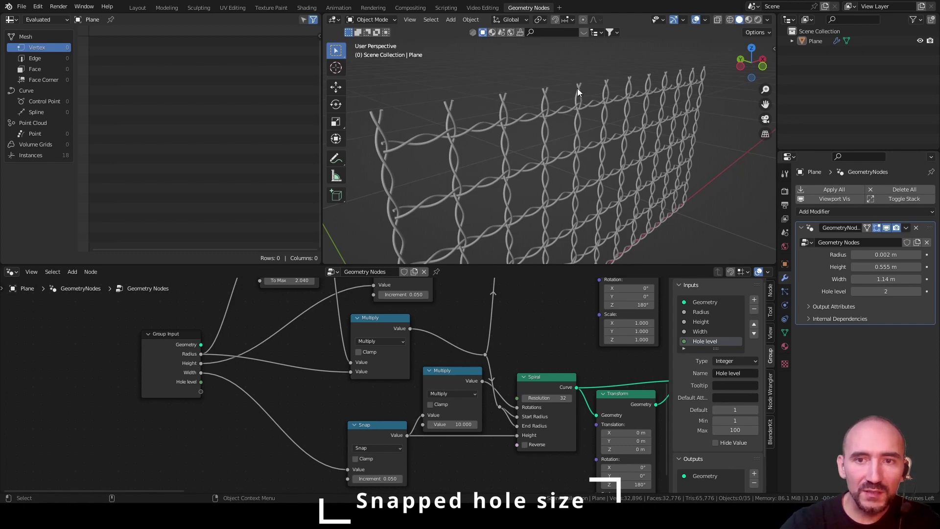
Duplicate a Multiply node and place it beside the Group Input that feeds the spirals
middle_click_drag(525, 324, 448, 371)
scroll(403, 425, "down", 3)
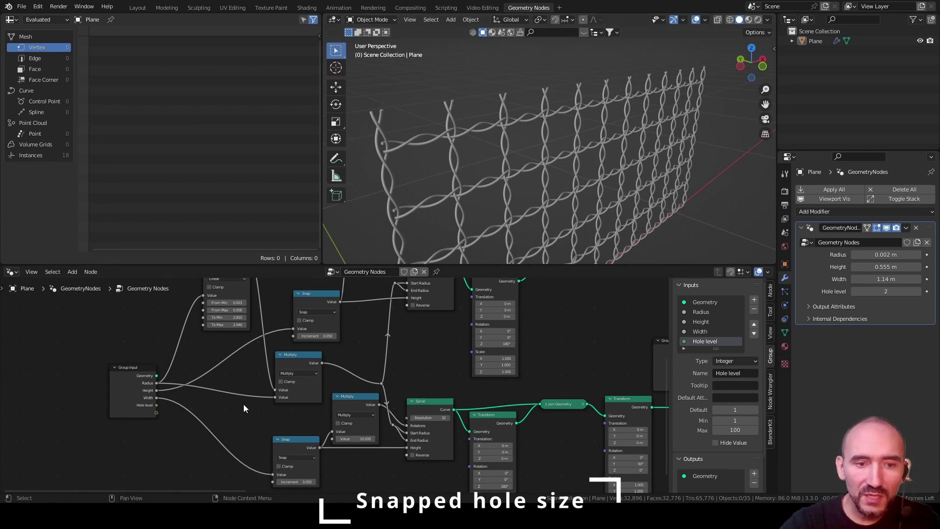
scroll(334, 330, "up", 2)
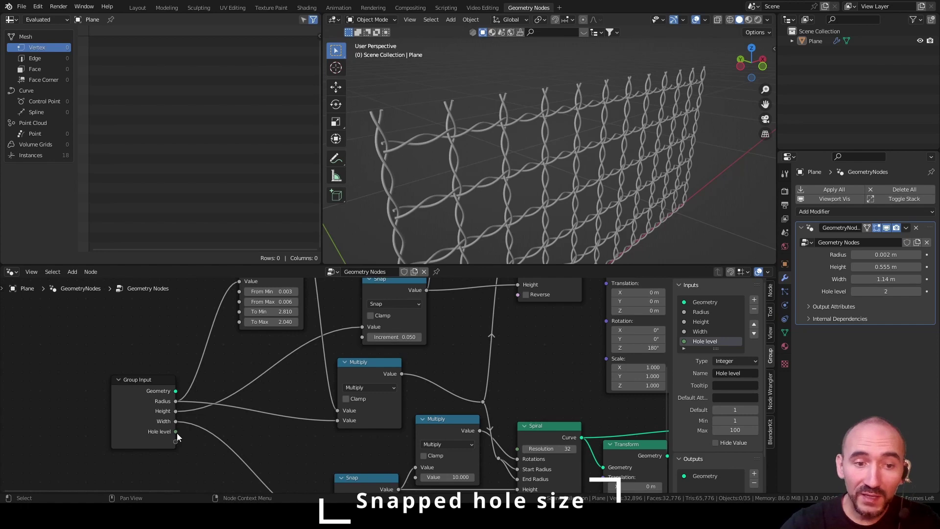
scroll(187, 430, "down", 5)
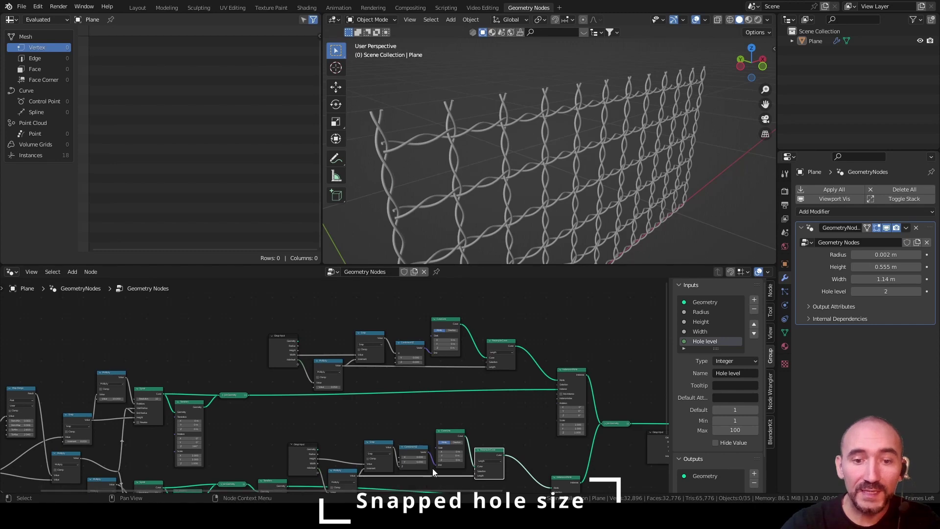
left_click(401, 369)
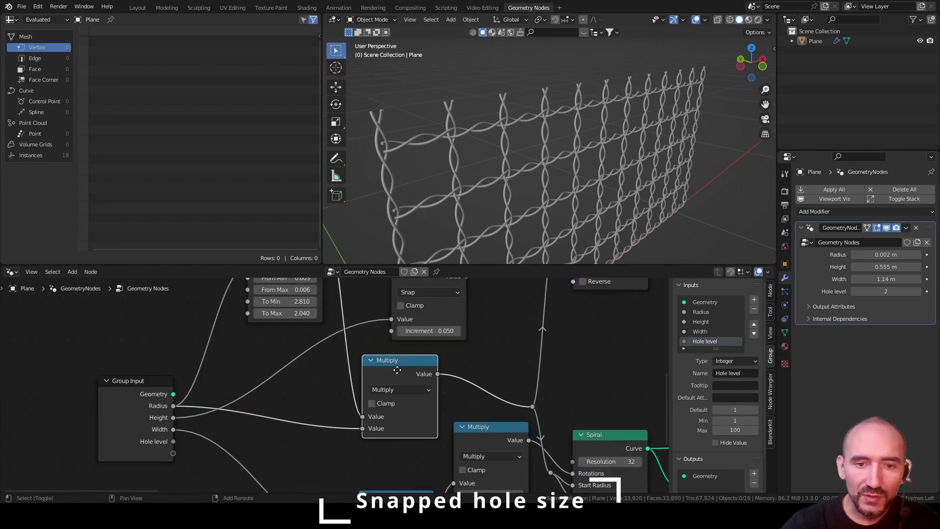
key("shift+d")
left_click(200, 413)
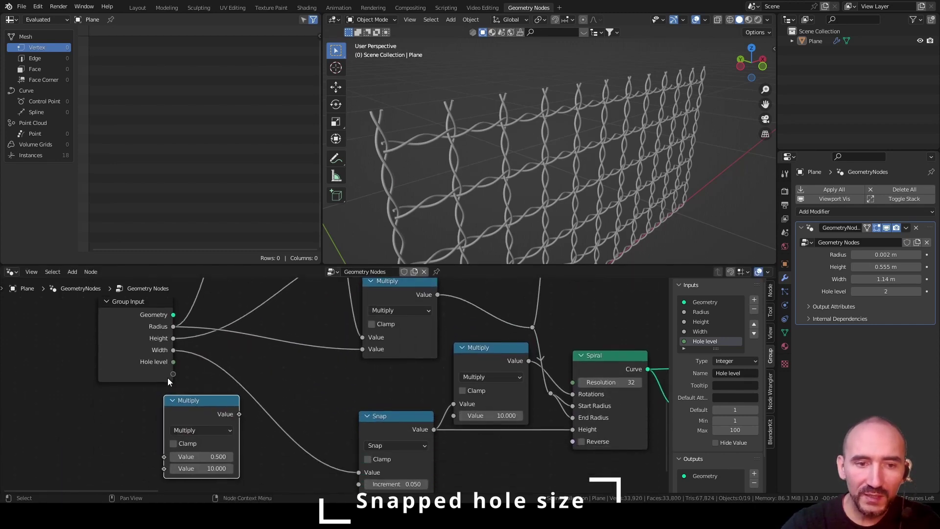
Connect Hole level to the new Multiply node's first value and set its second value to 0.05
left_click_drag(173, 362, 164, 457)
left_click(211, 469)
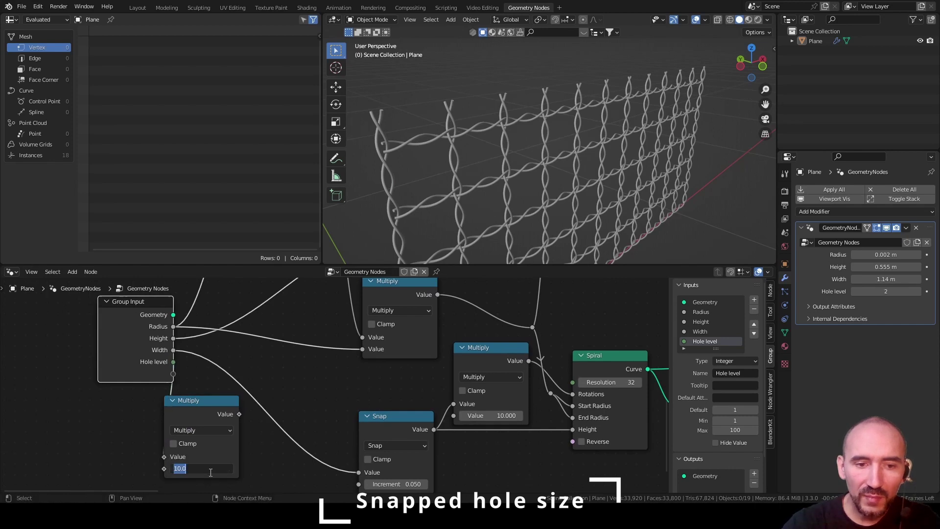
type("0.05")
key("Return")
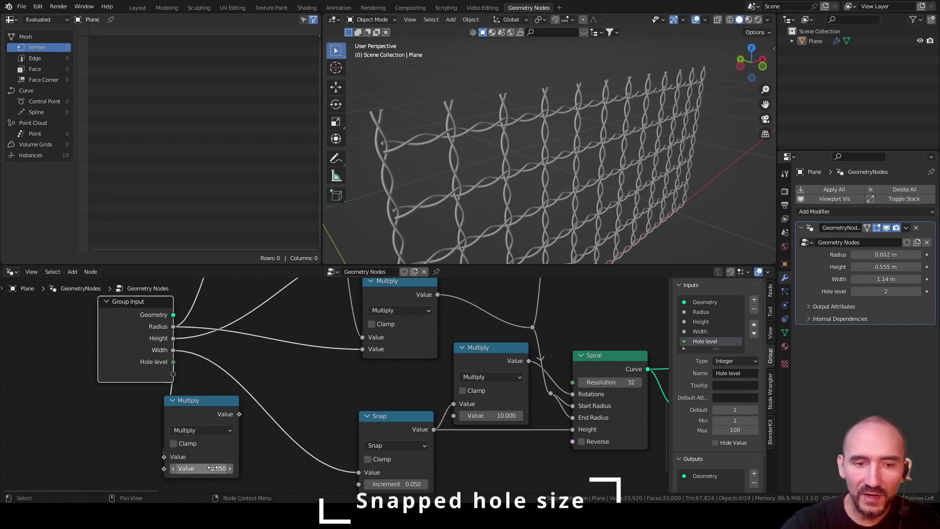
Connect the new Multiply node's result to the Increment of both Snap nodes that drive the spirals' heights
left_click_drag(203, 409, 358, 443)
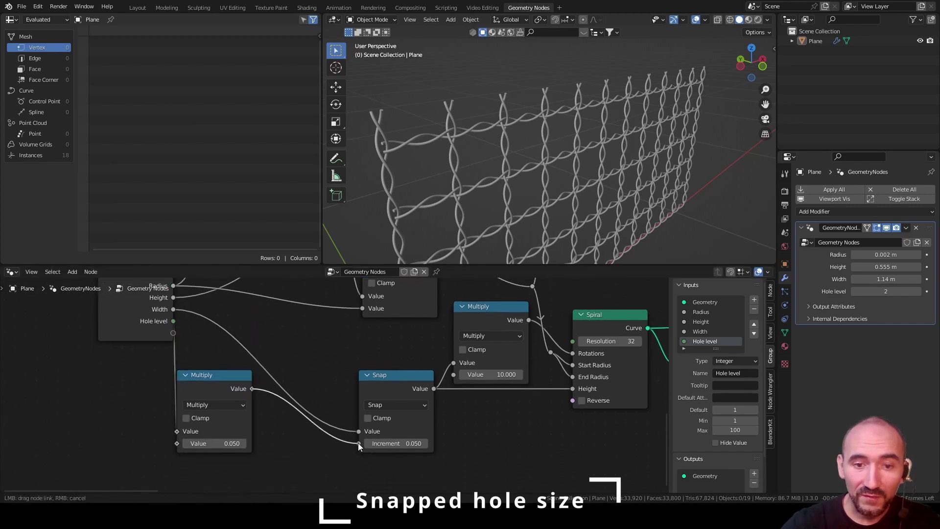
scroll(331, 389, "down", 3)
middle_click_drag(277, 477, 300, 433)
scroll(300, 433, "up", 1)
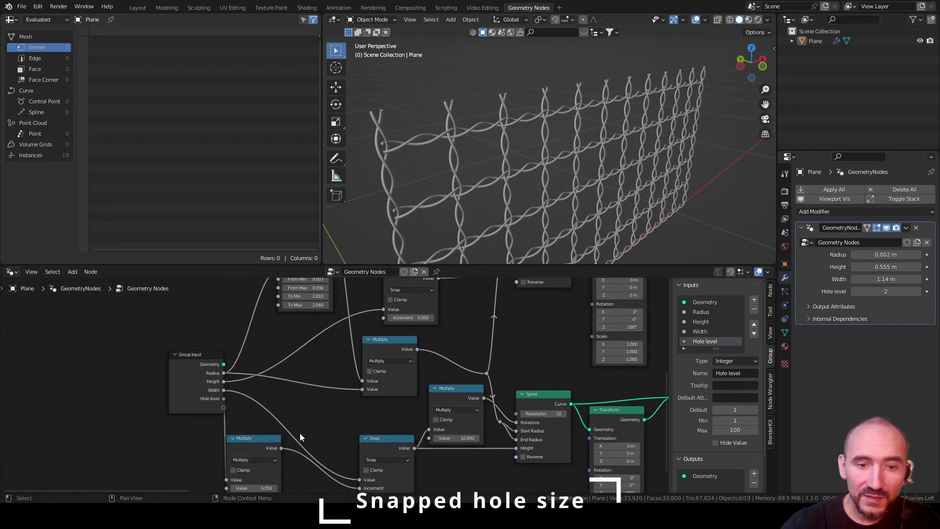
left_click_drag(282, 448, 383, 319)
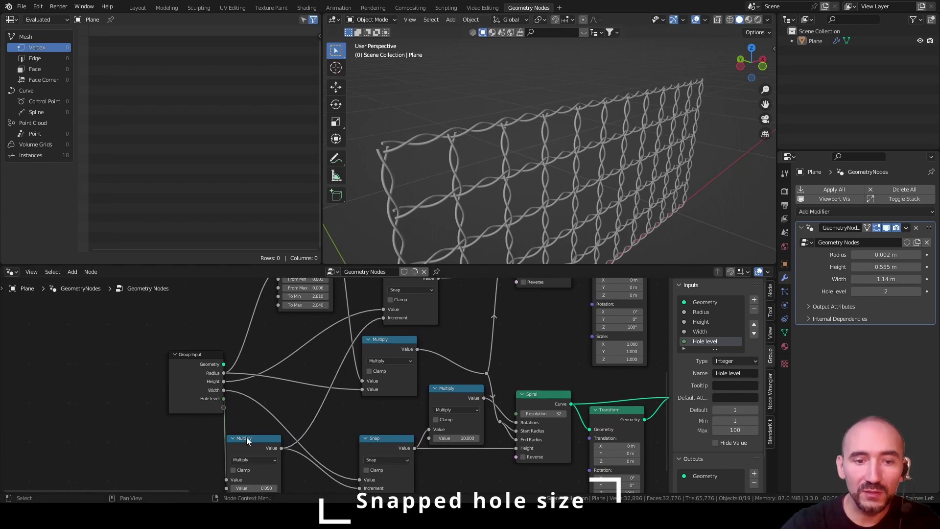
Move the Hole level Multiply node beside the Group Input, and collapse and rearrange the radius Multiply and both spiral Snap nodes
left_click_drag(245, 447, 308, 374)
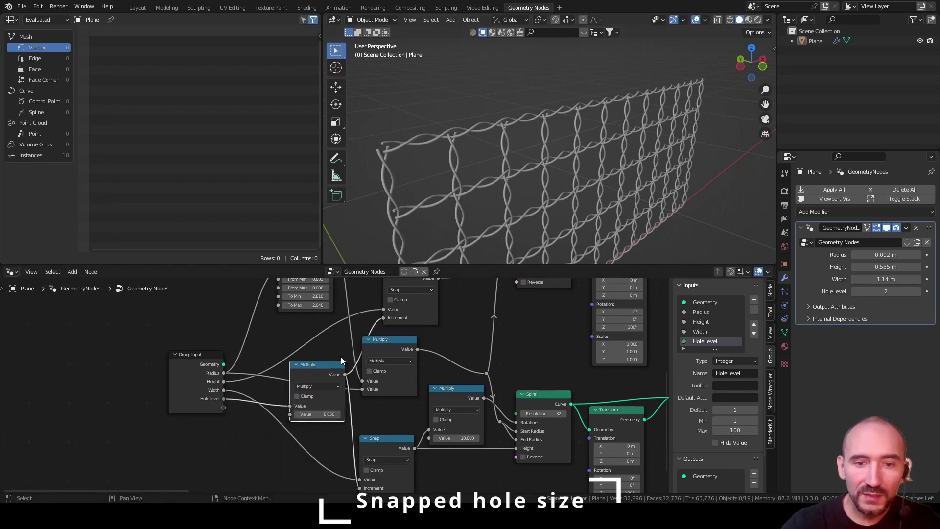
left_click(369, 339)
left_click_drag(381, 340, 410, 369)
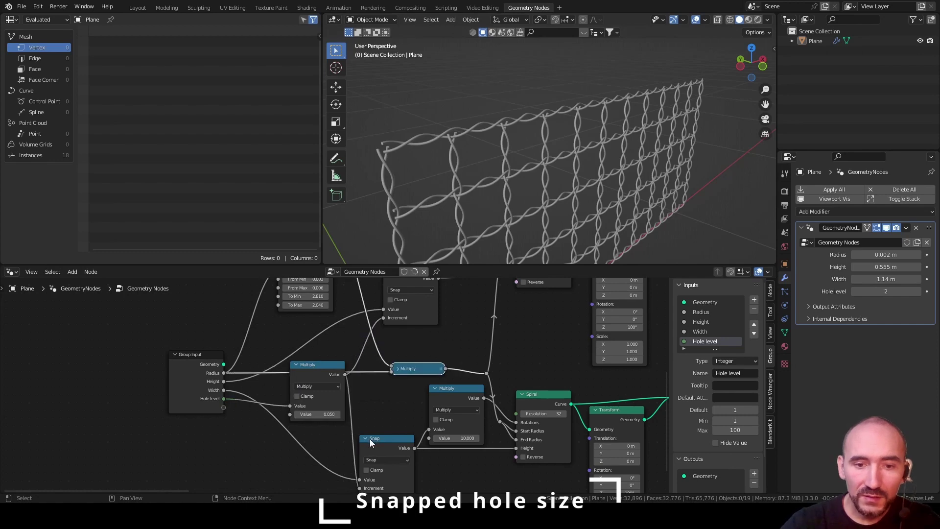
left_click(367, 439)
middle_click_drag(390, 343, 356, 391)
left_click(356, 317)
left_click_drag(380, 317, 362, 325)
middle_click_drag(373, 412, 349, 369)
left_click_drag(340, 447, 348, 459)
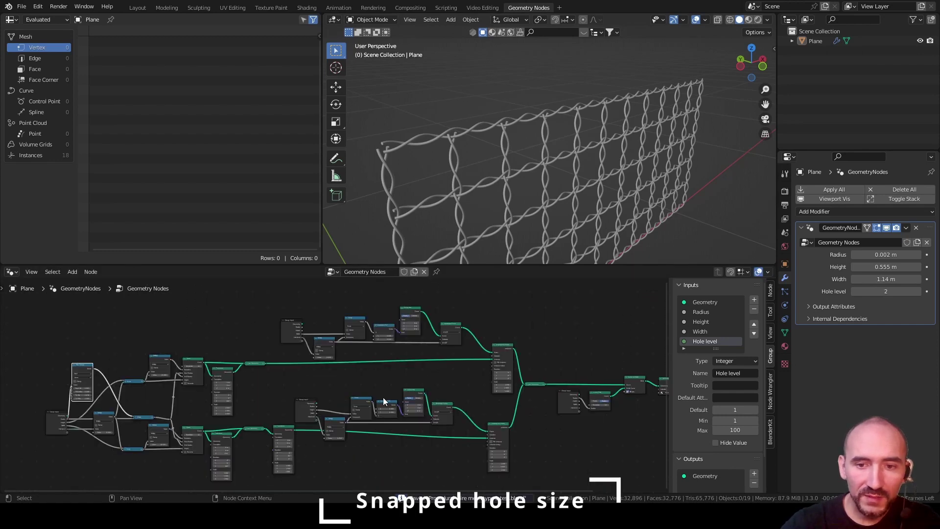
middle_click_drag(384, 399, 319, 398)
key("Home")
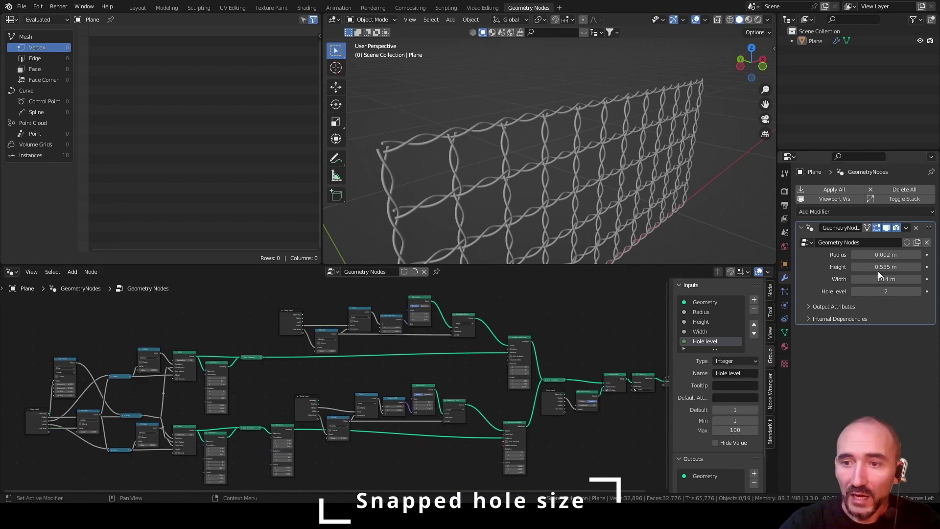
Set the modifier's Height to 0.525 m, Width to 0.7 m and Hole level to 1
mouse_move(887, 267)
left_mouse_down()
mouse_move(904, 267)
mouse_move(855, 267)
mouse_move(894, 267)
left_mouse_up()
scroll(624, 166, "down", 4)
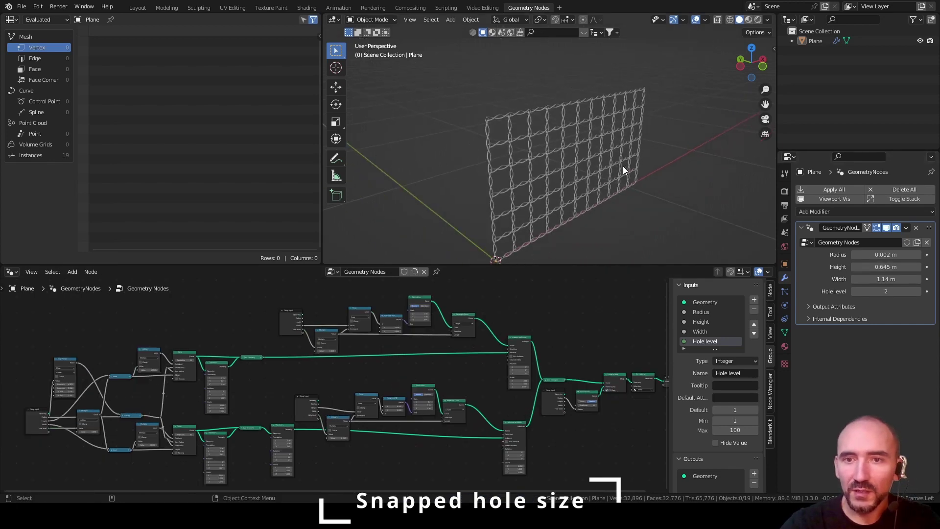
middle_click_drag(624, 170, 607, 172)
mouse_move(884, 267)
left_mouse_down()
mouse_move(902, 267)
mouse_move(884, 266)
mouse_move(897, 279)
mouse_move(872, 279)
mouse_move(886, 279)
left_mouse_up()
left_click(855, 292)
Switch the viewport to Material Preview shading, deselect everything, and inspect the metal wires up close
scroll(660, 206, "up", 4)
scroll(622, 157, "up", 2)
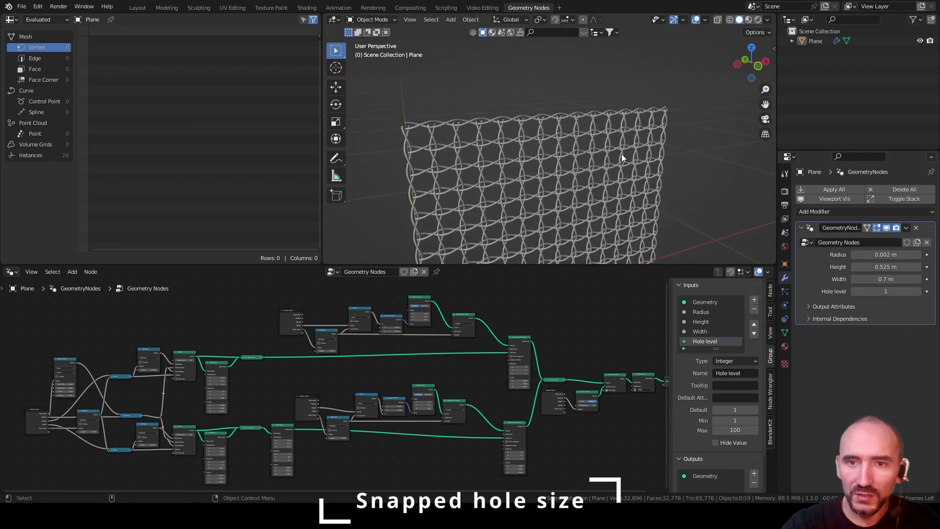
scroll(622, 157, "up", 1)
middle_click_drag(600, 162, 604, 119, "shift")
left_click(749, 20)
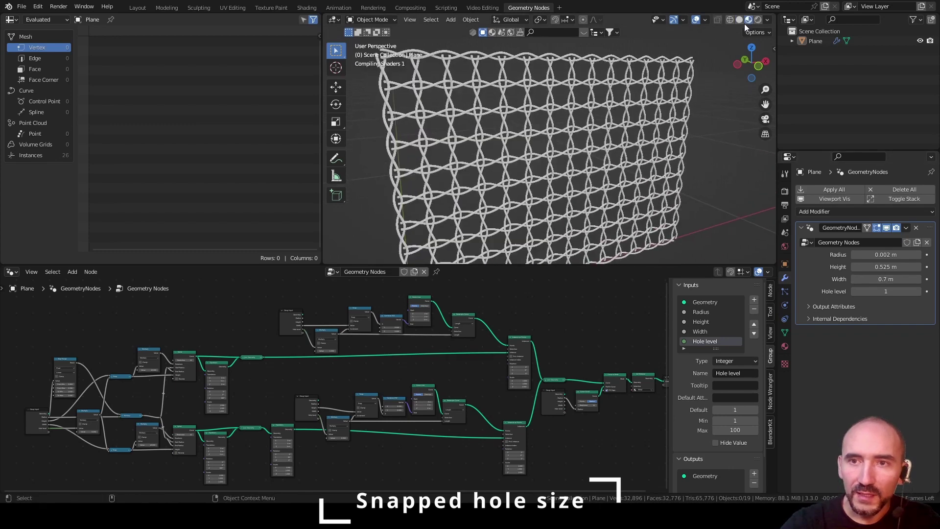
left_click(558, 147)
key("alt+a")
middle_click_drag(535, 214, 563, 165, "shift")
middle_click_drag(563, 165, 503, 148)
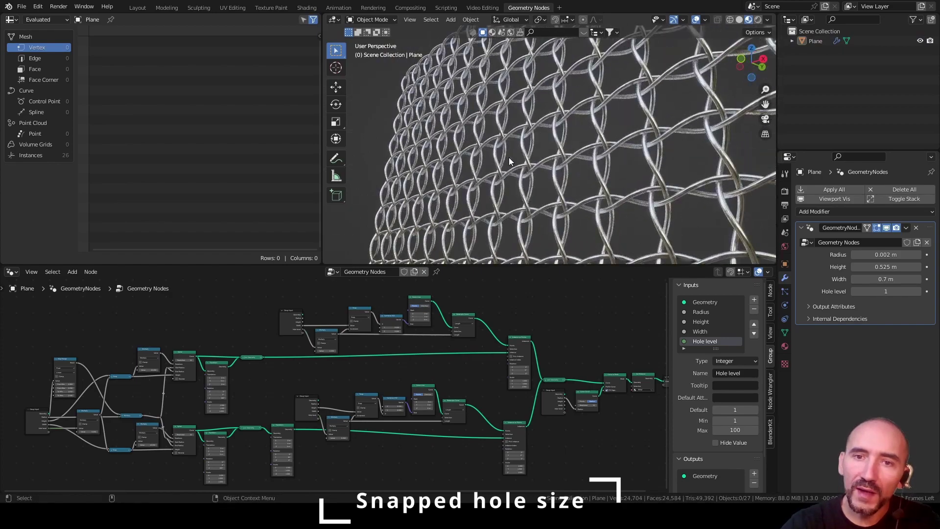